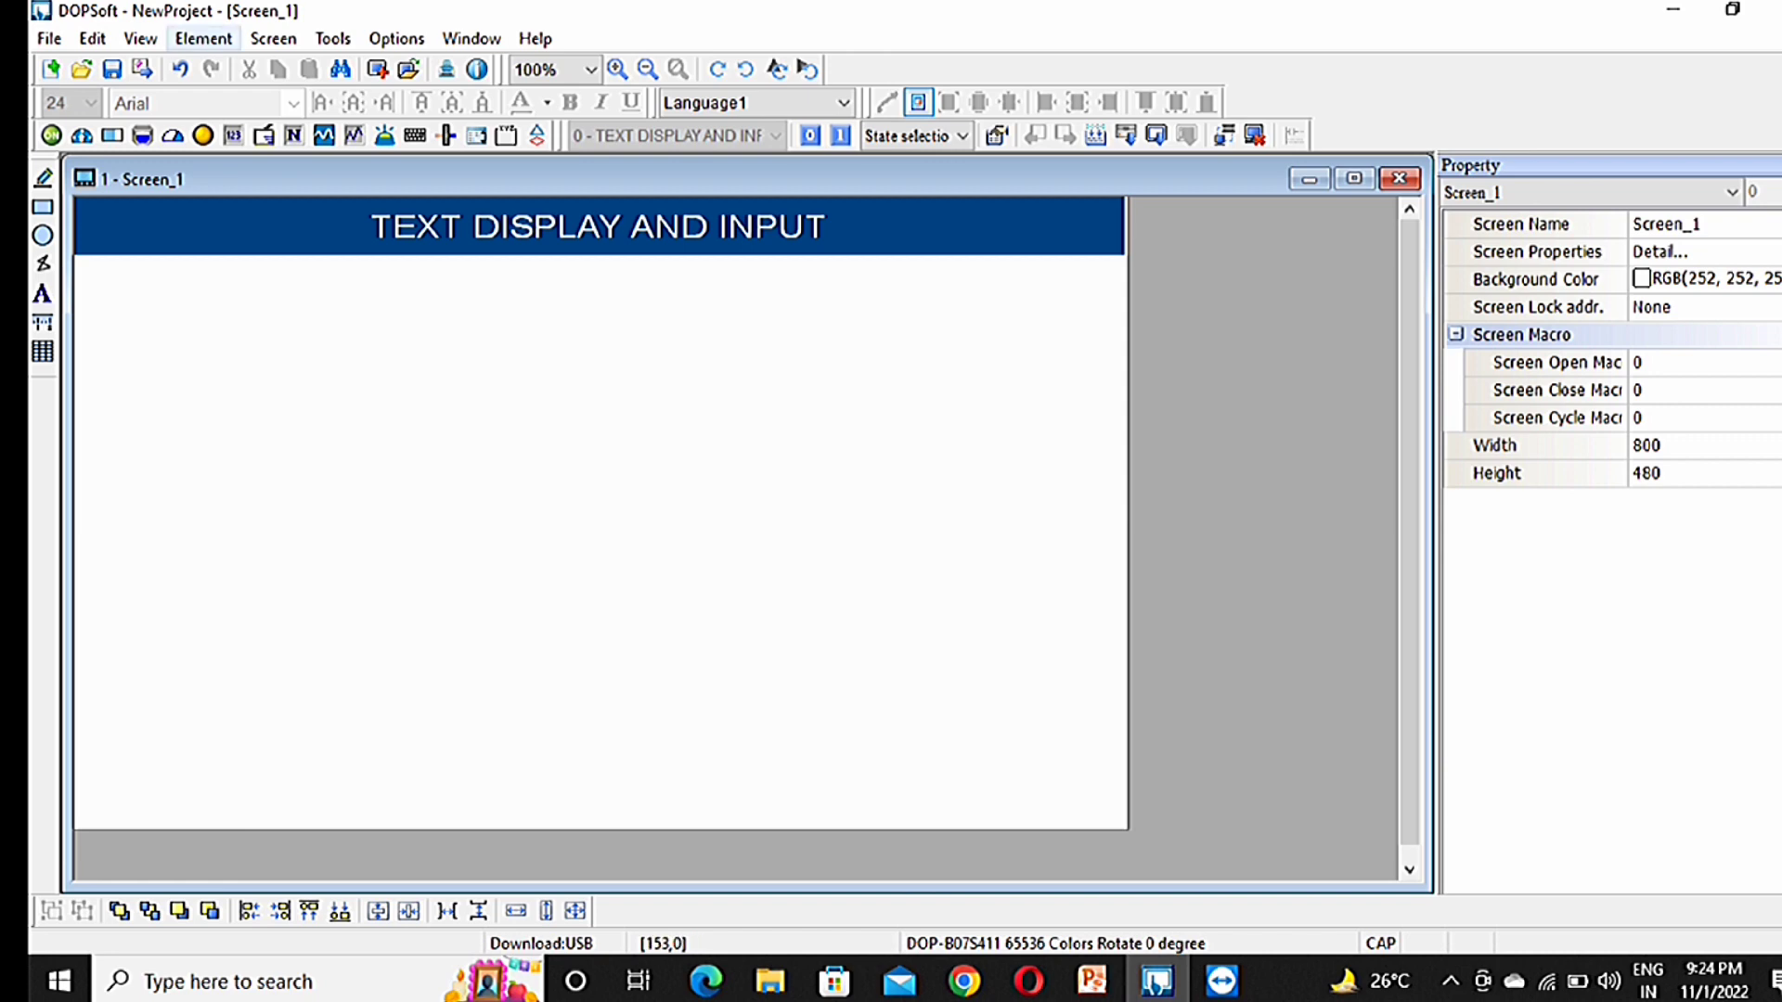
# Step: Insert a Character Entry element from the Element > Input list, drawn across the left of the canvas
pyautogui.click(203, 38)
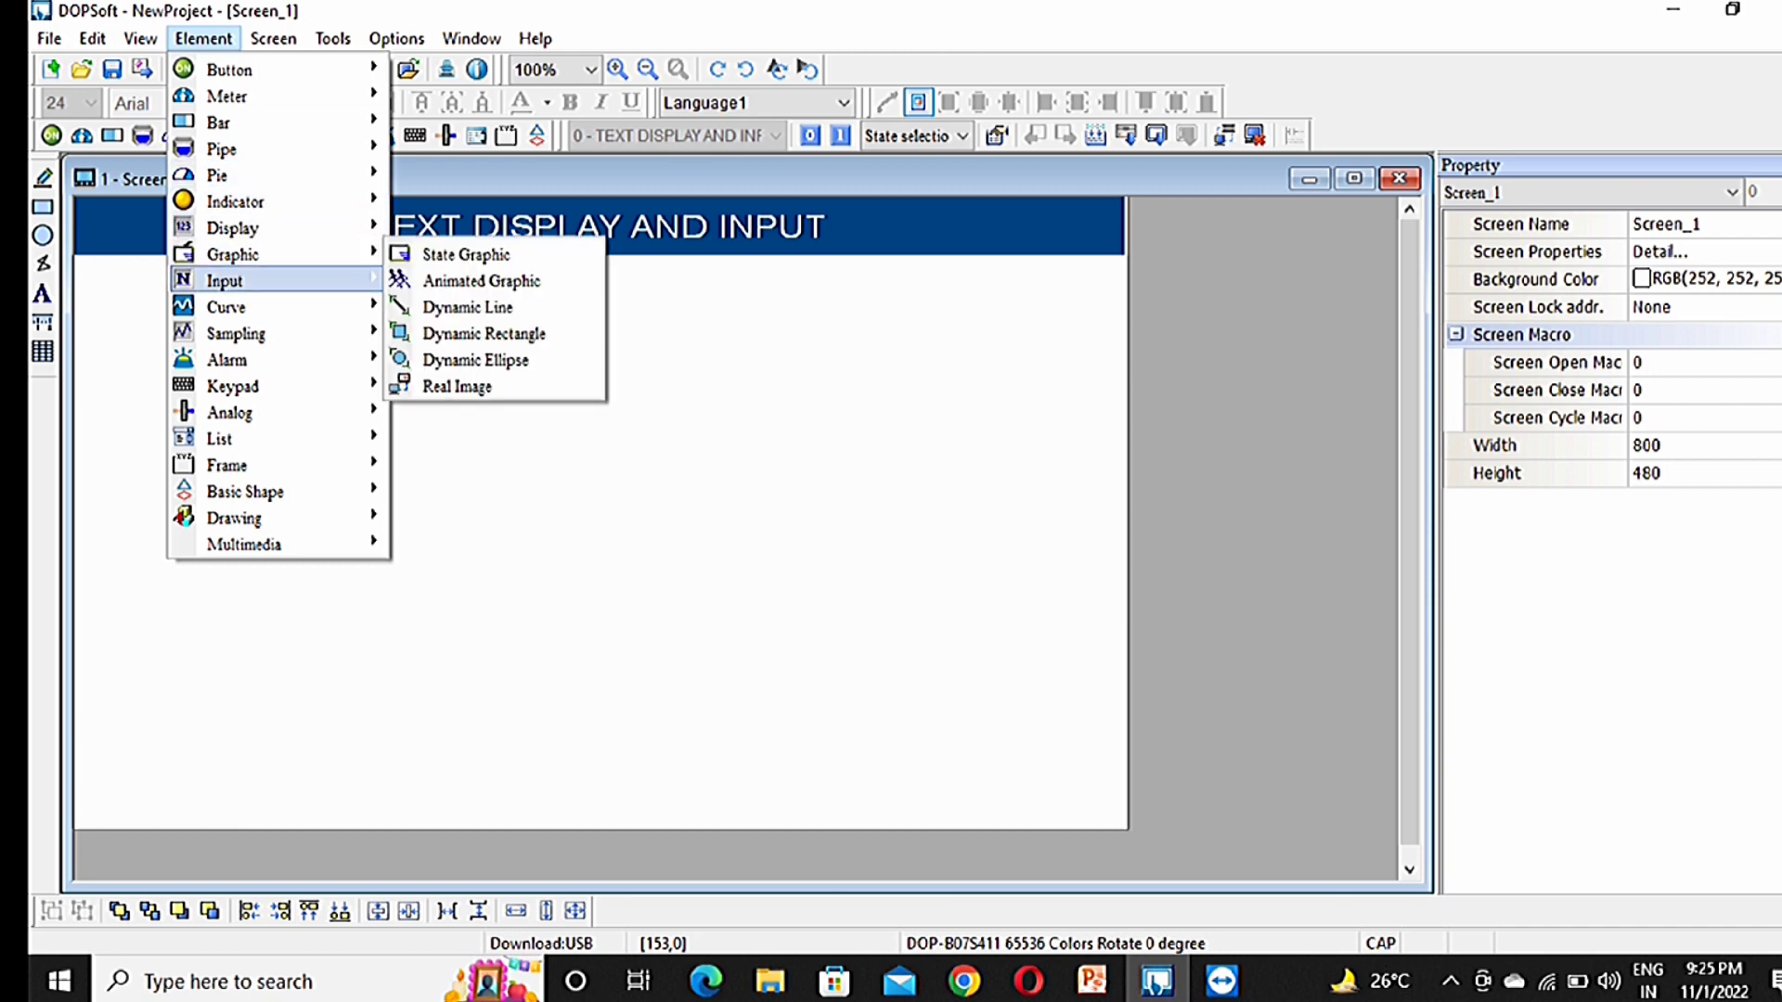
pyautogui.moveTo(223, 280)
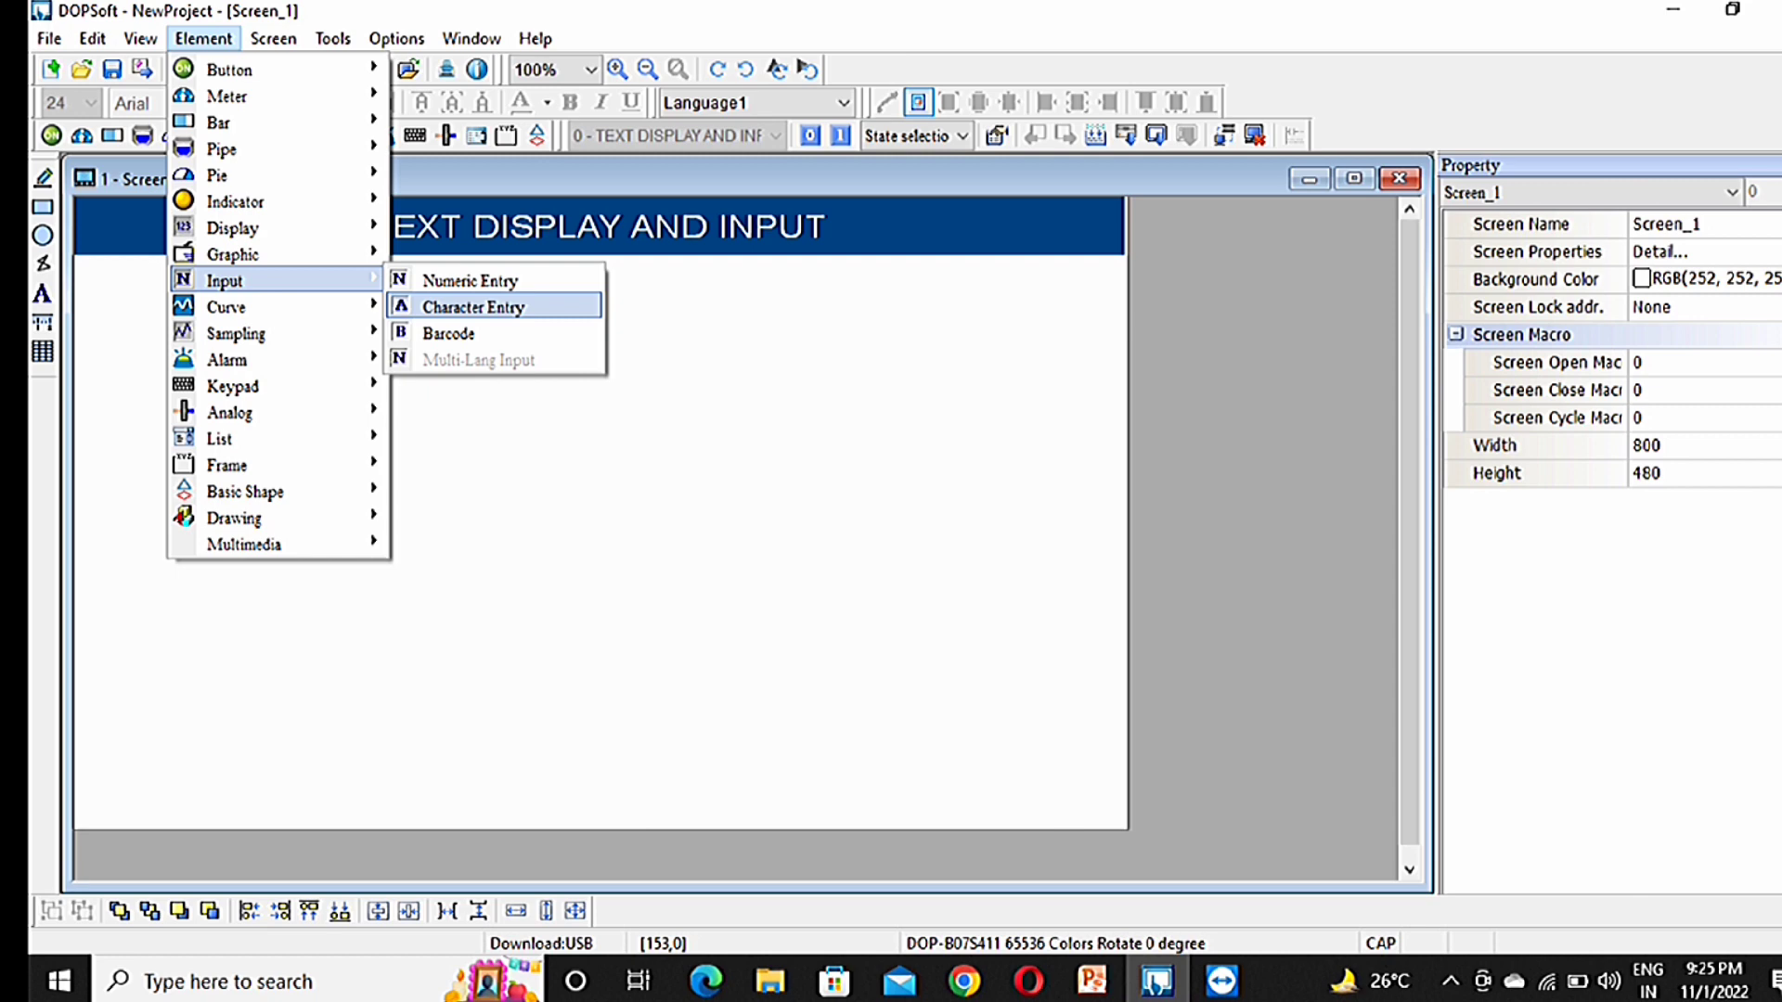
pyautogui.click(473, 306)
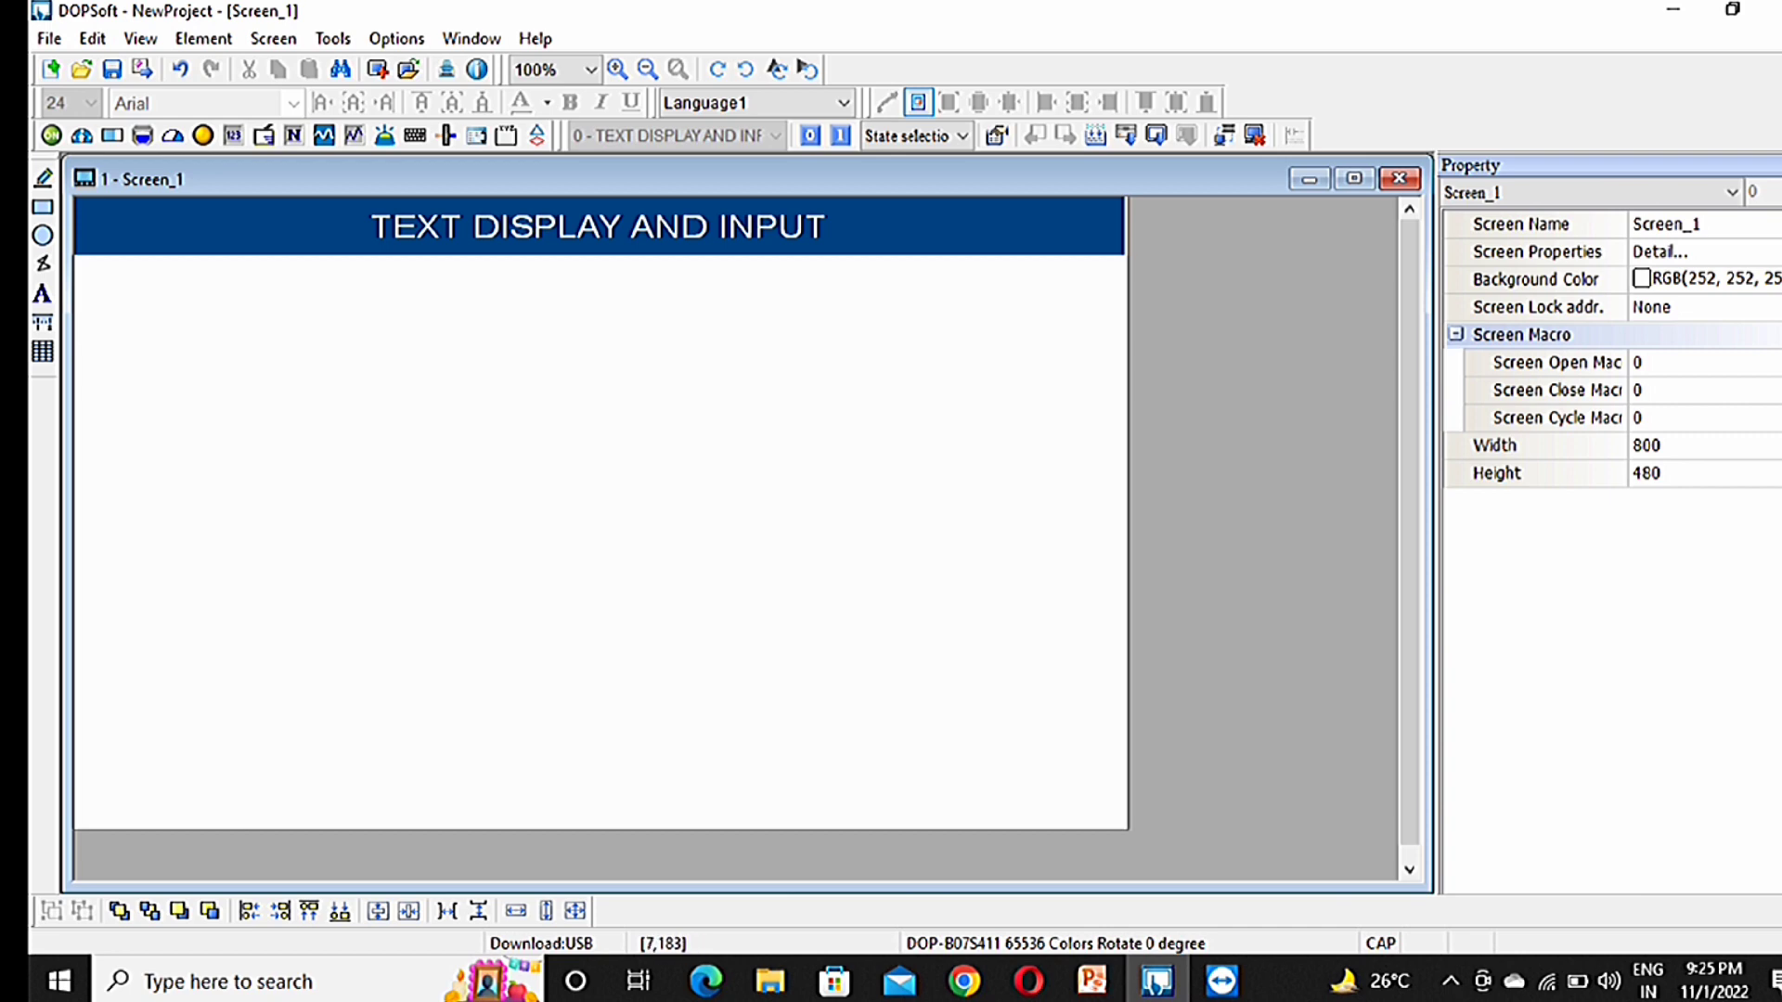
pyautogui.moveTo(84, 438); pyautogui.dragTo(426, 552)
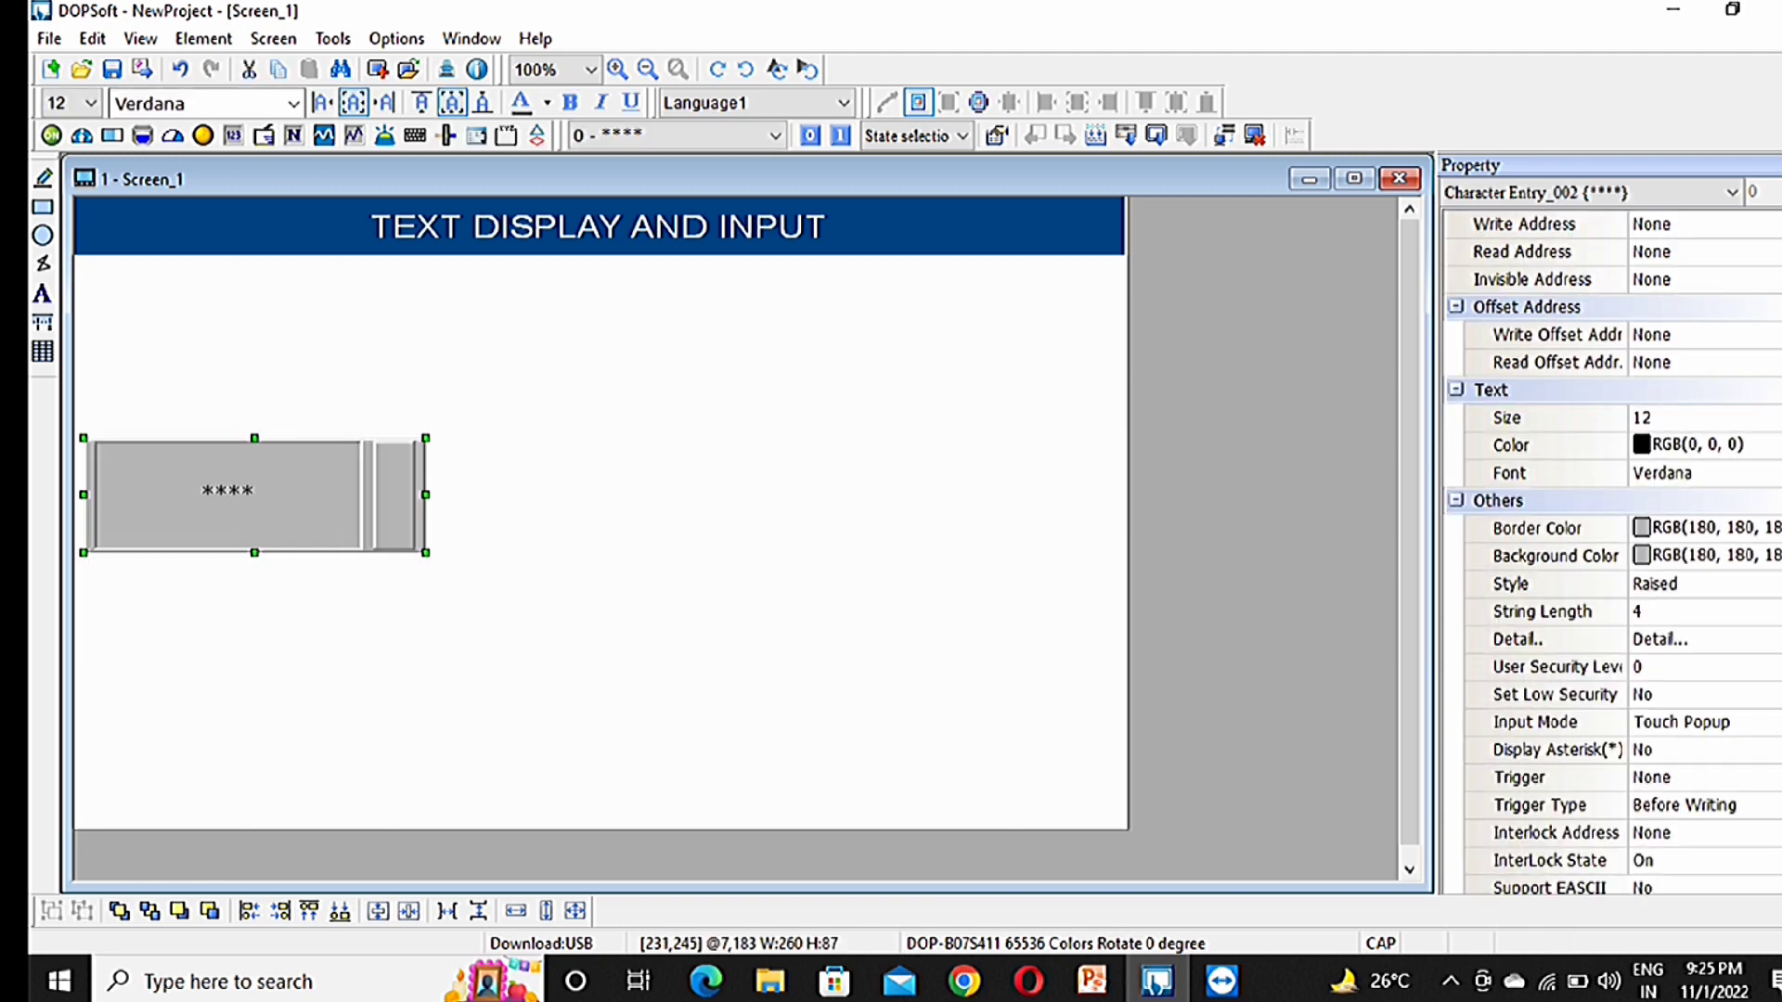
# Step: Give the Character Entry Standard style with pink border and pink background colours
pyautogui.doubleClick(379, 519)
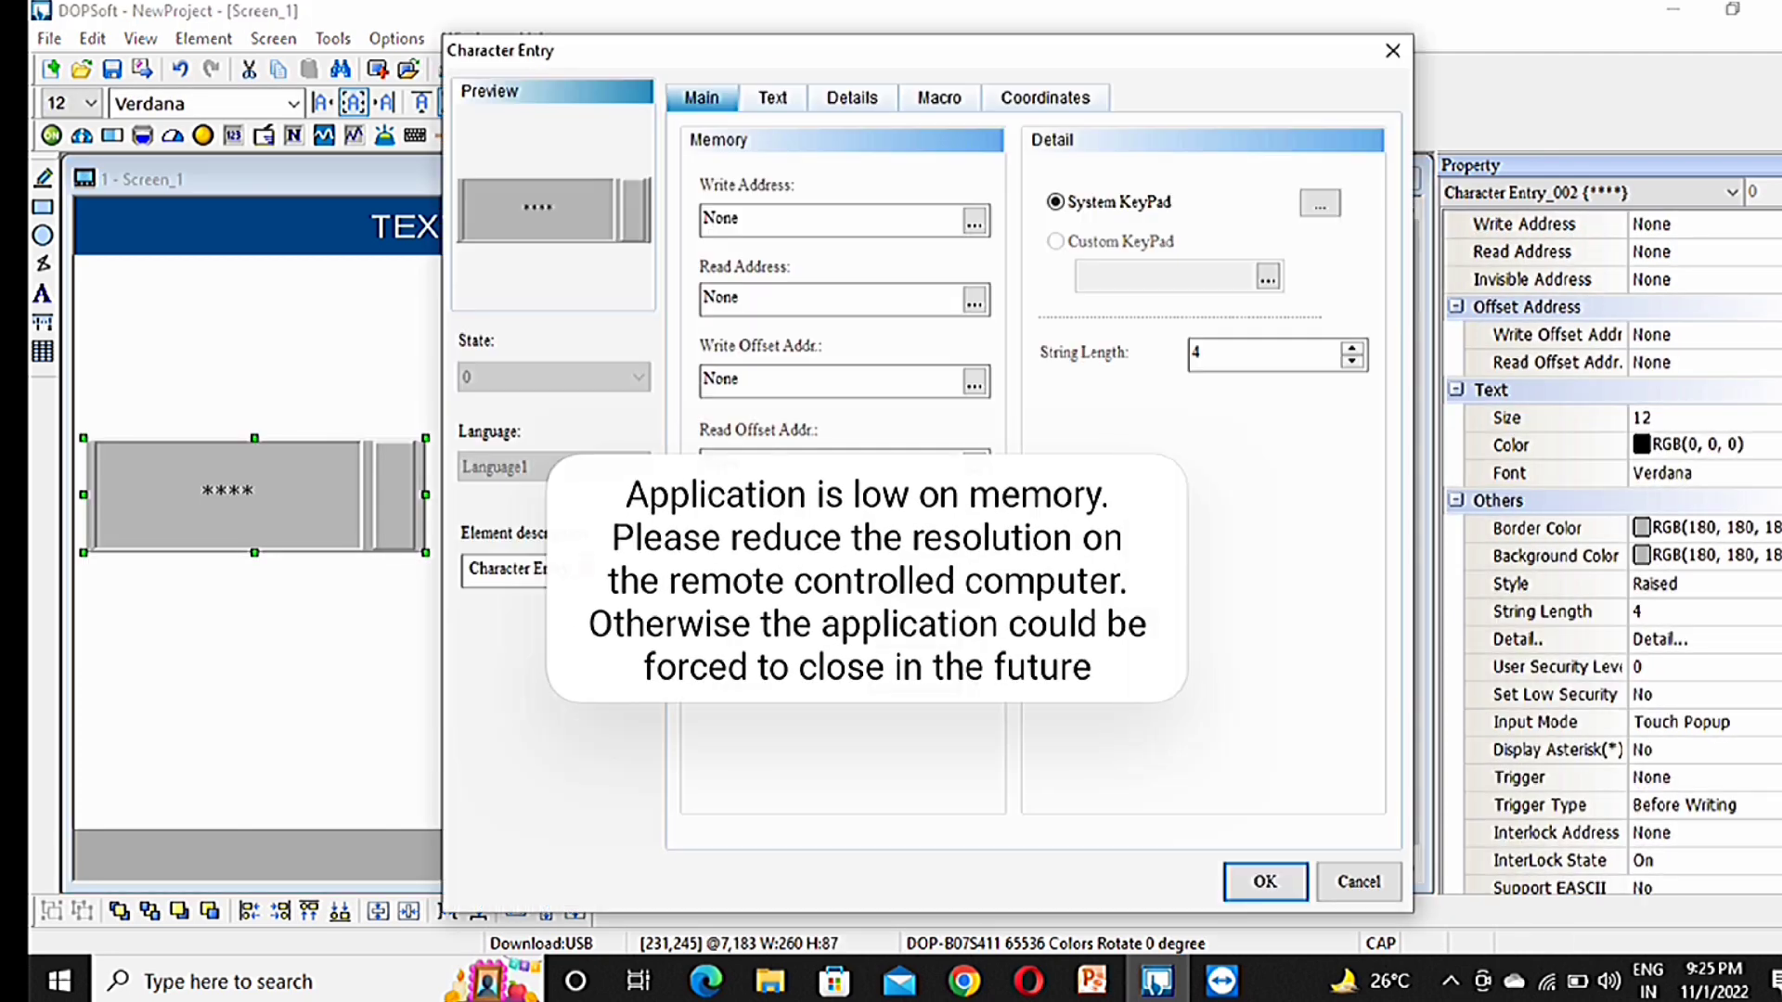
pyautogui.click(928, 594)
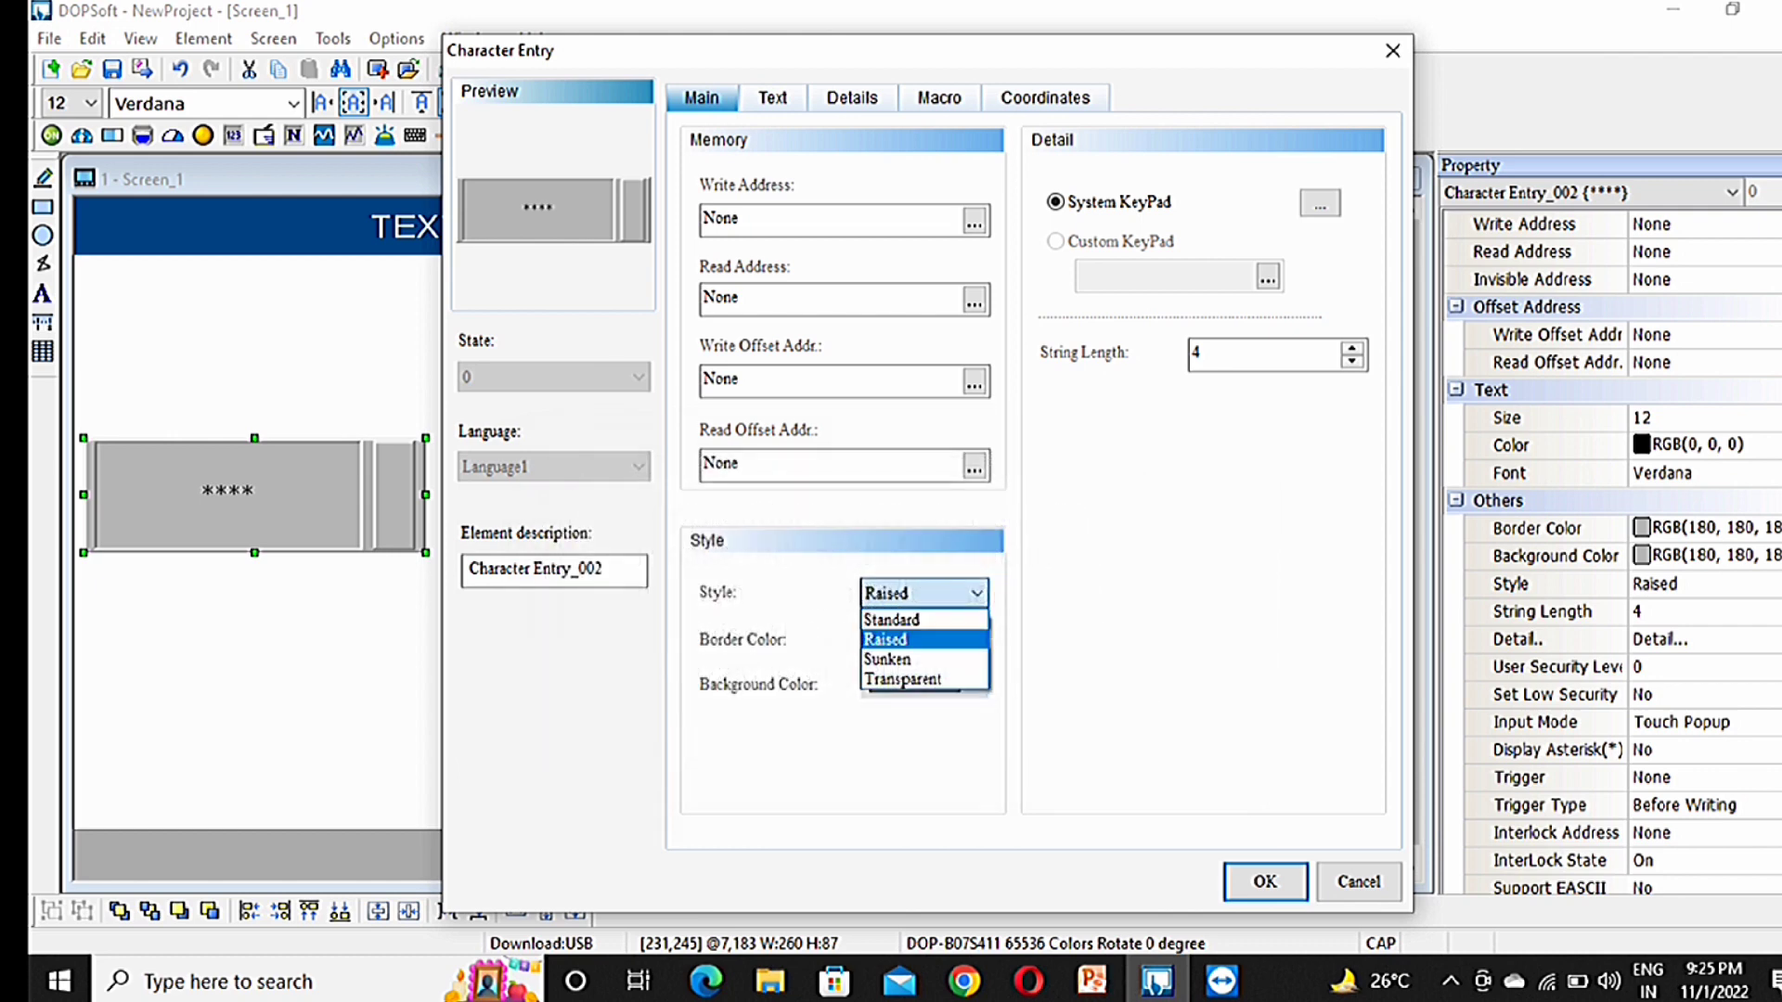
pyautogui.click(891, 619)
pyautogui.click(924, 639)
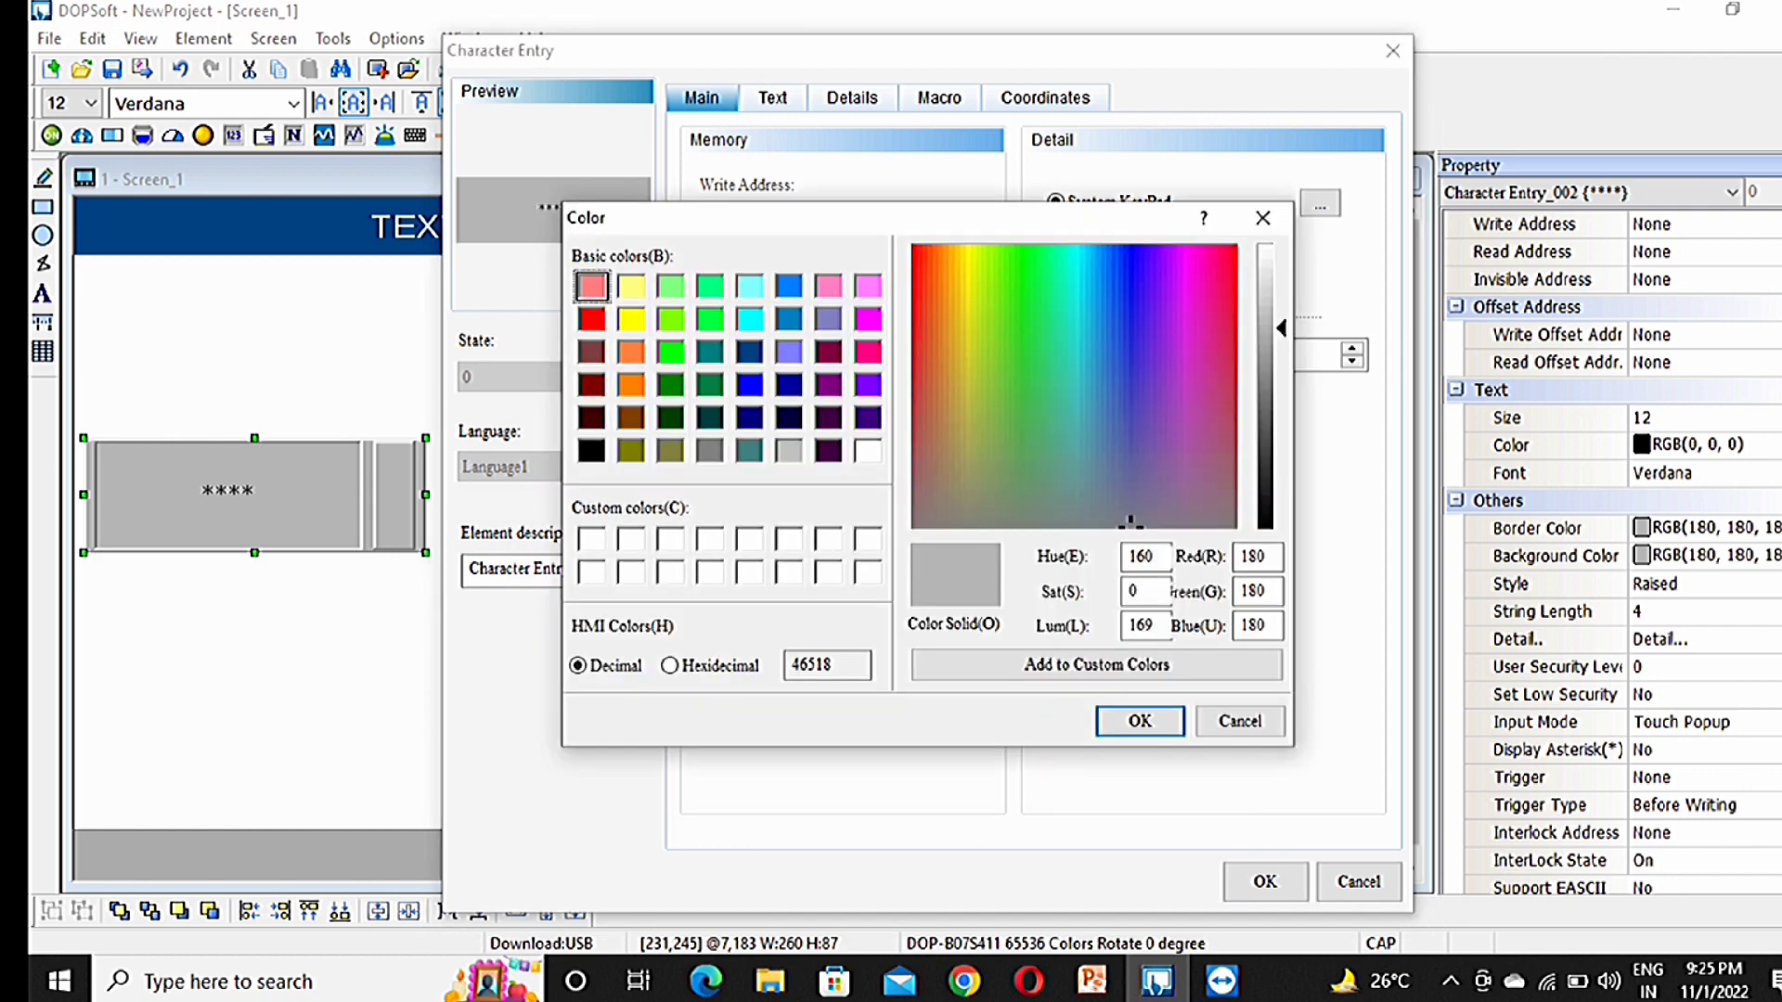
pyautogui.click(867, 352)
pyautogui.click(1140, 721)
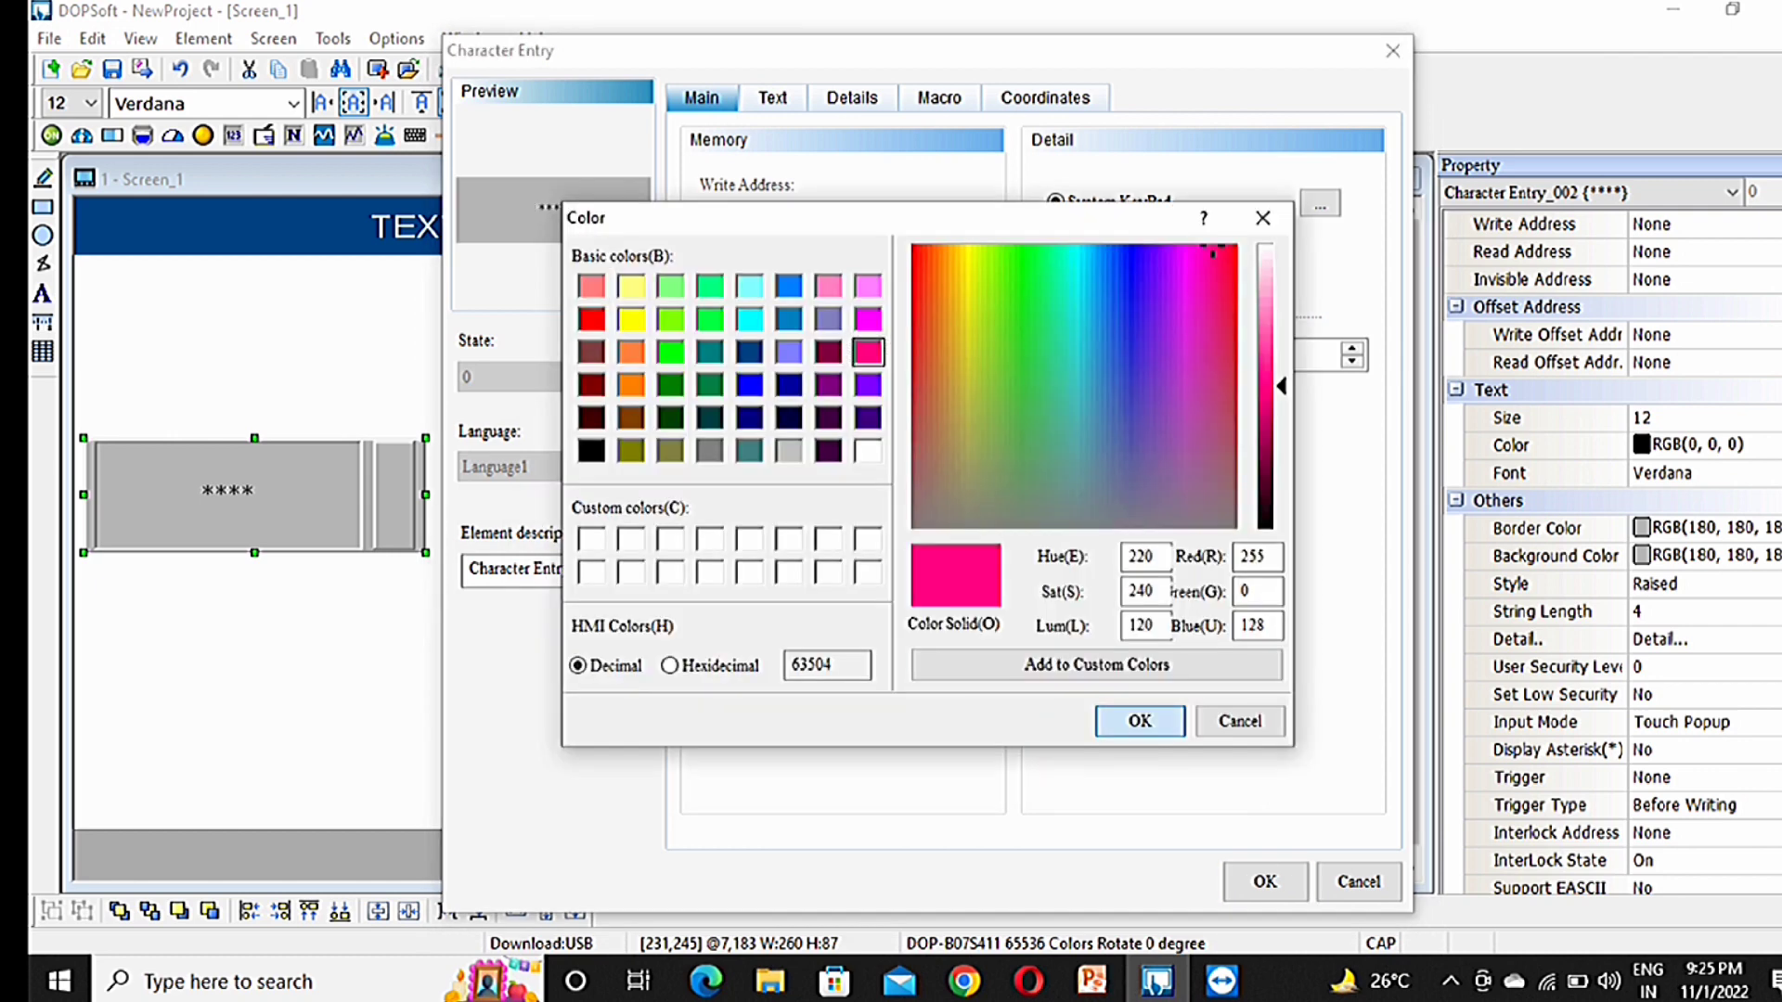
pyautogui.click(924, 684)
pyautogui.click(867, 352)
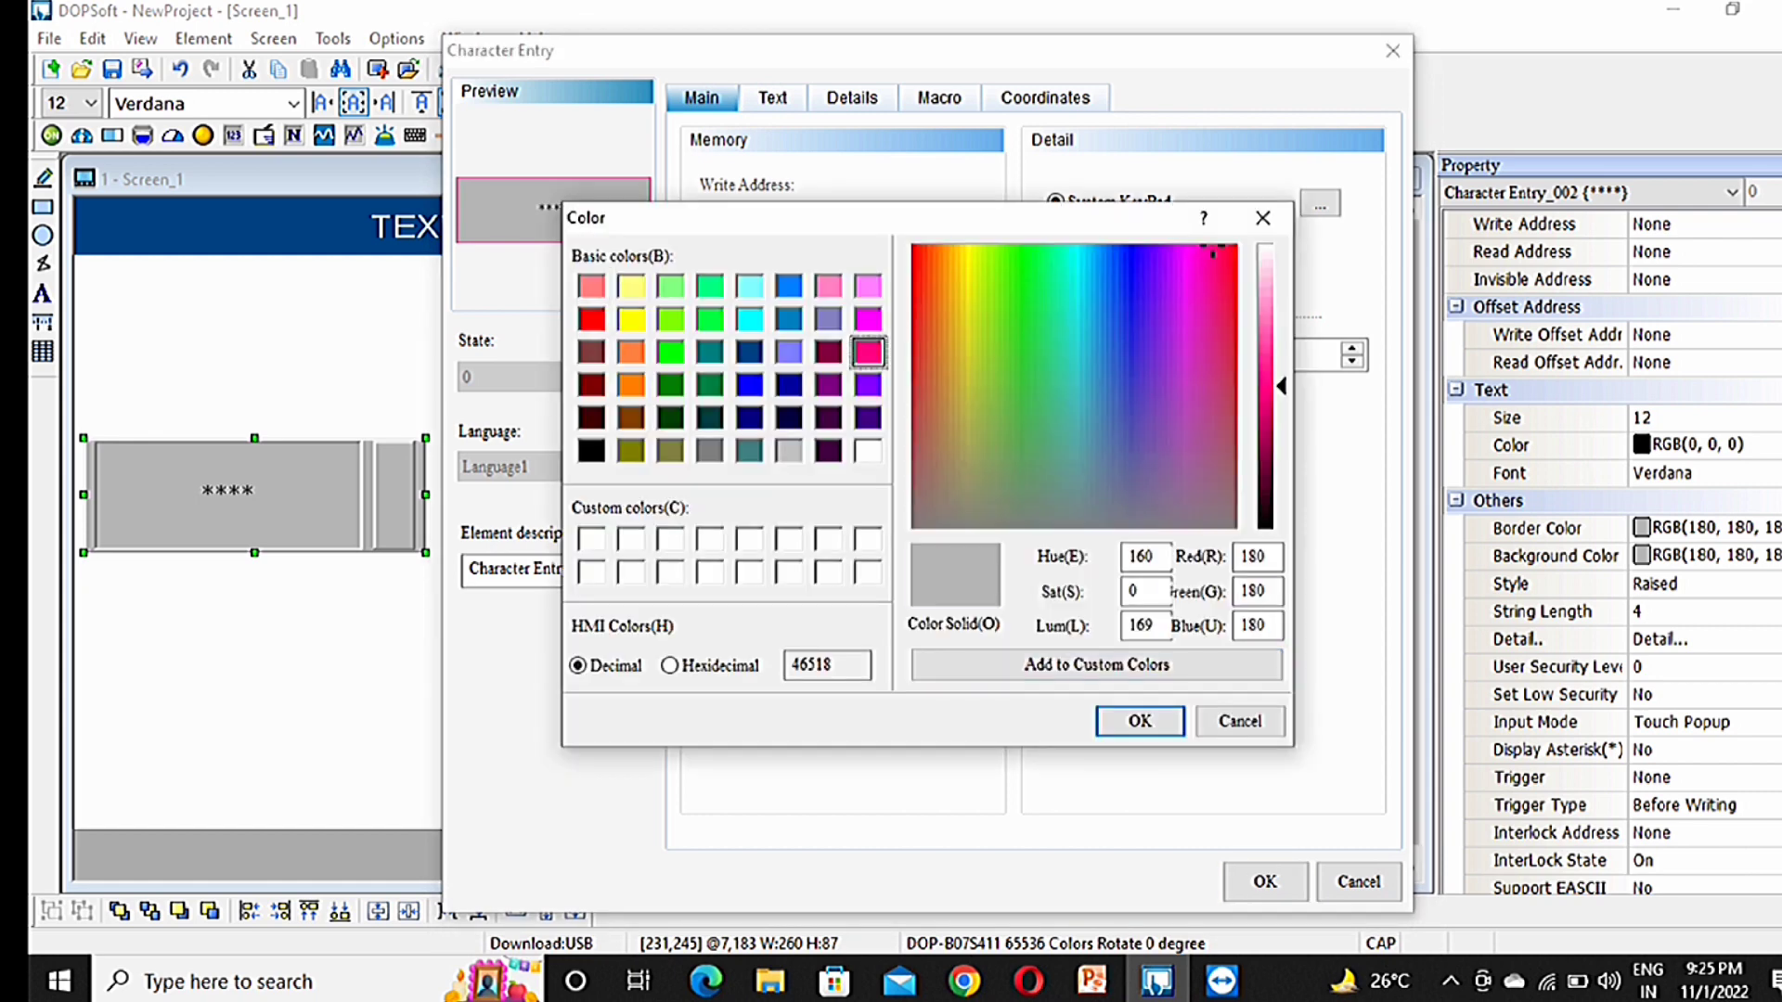
pyautogui.click(1140, 722)
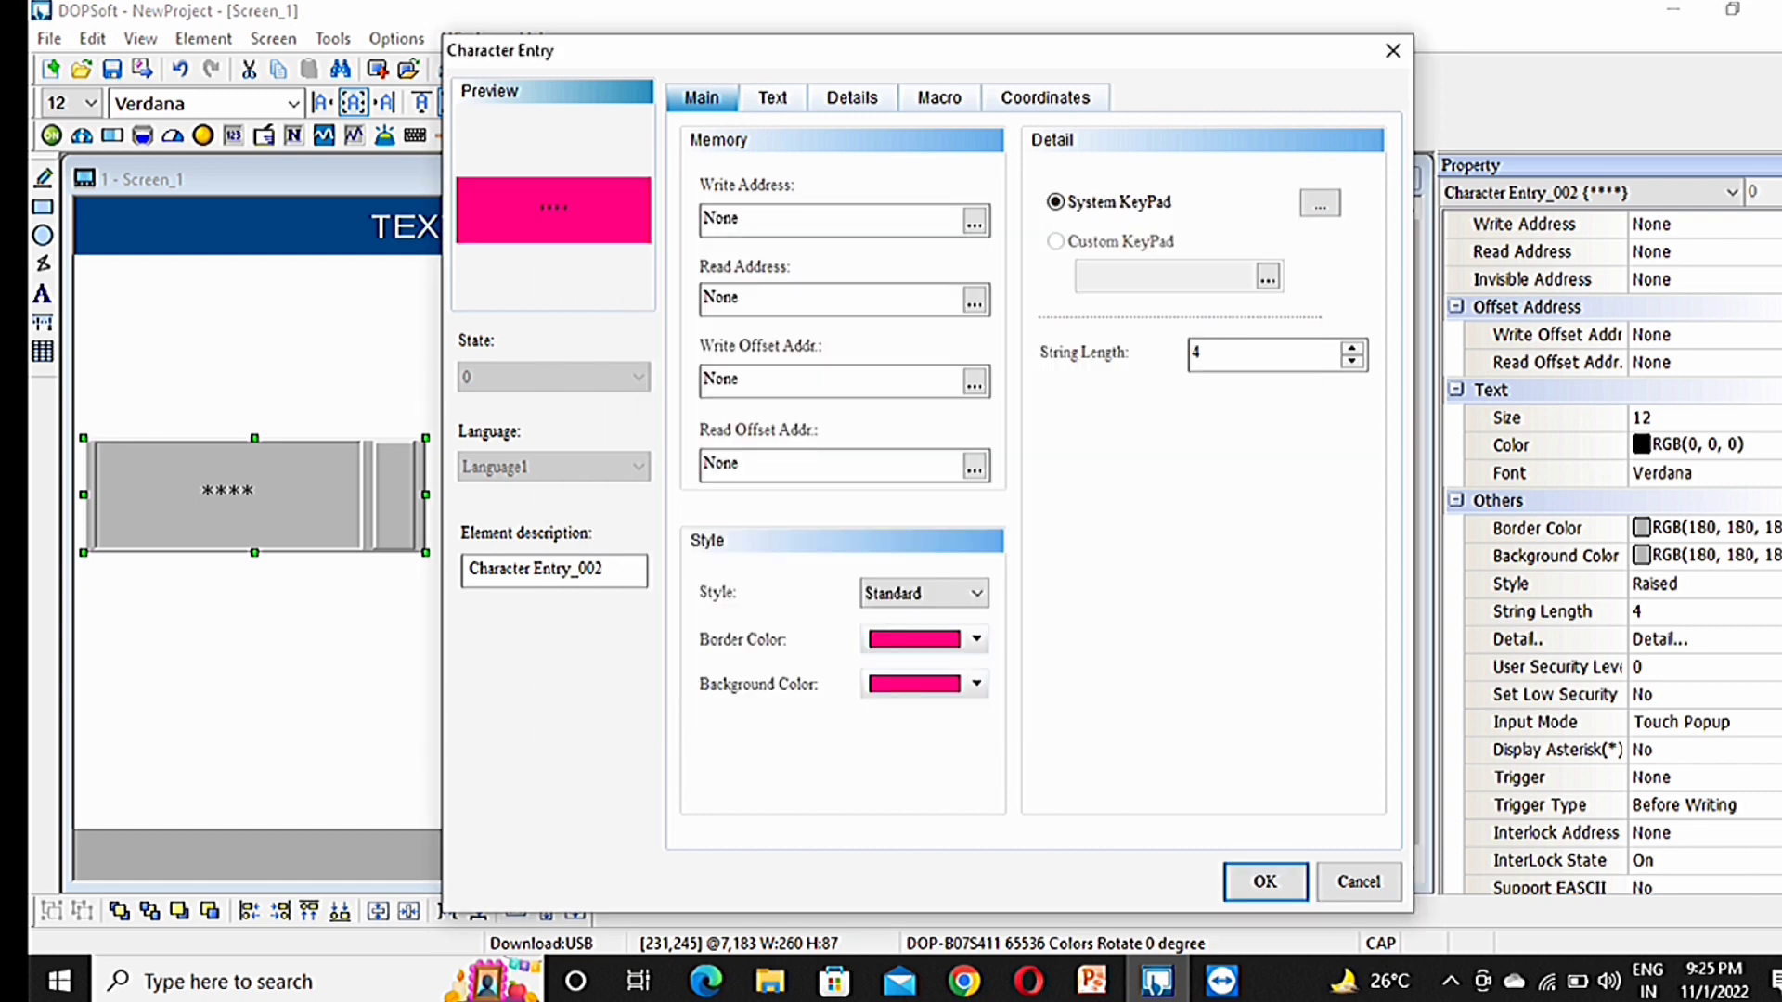
pyautogui.click(772, 97)
# Step: Set the entry's text colour to black and its font size to 72
pyautogui.click(956, 248)
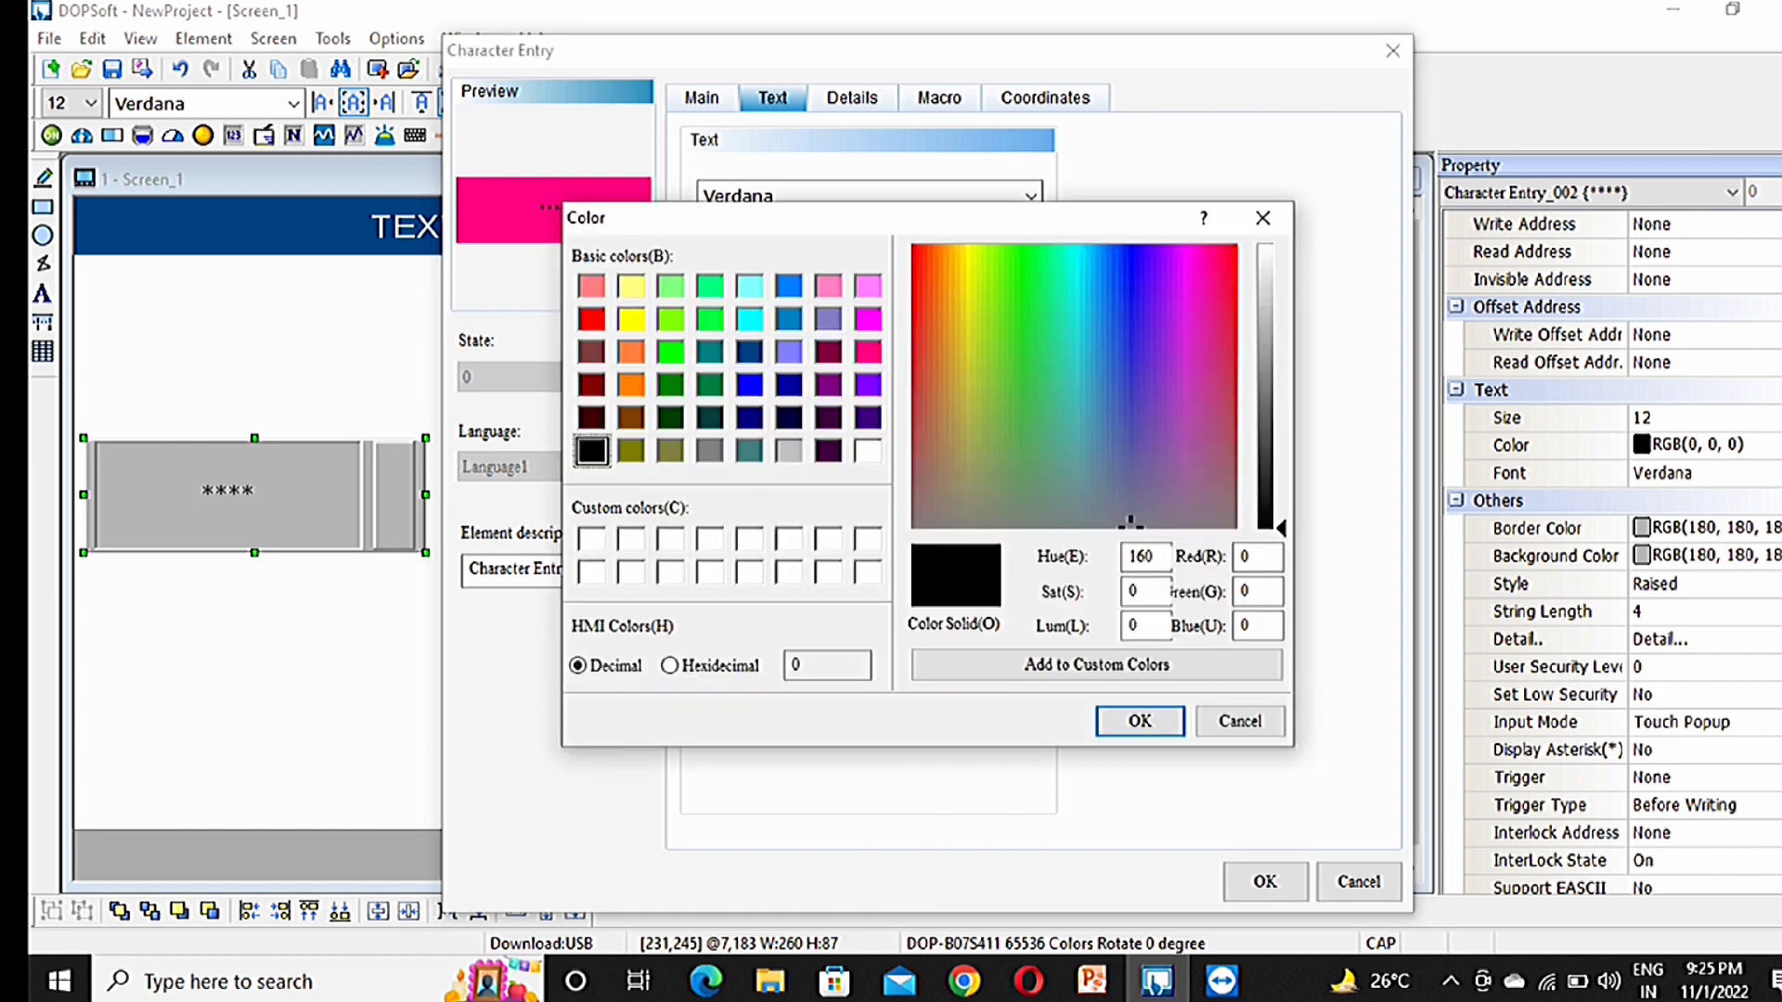
pyautogui.click(868, 451)
pyautogui.click(1139, 721)
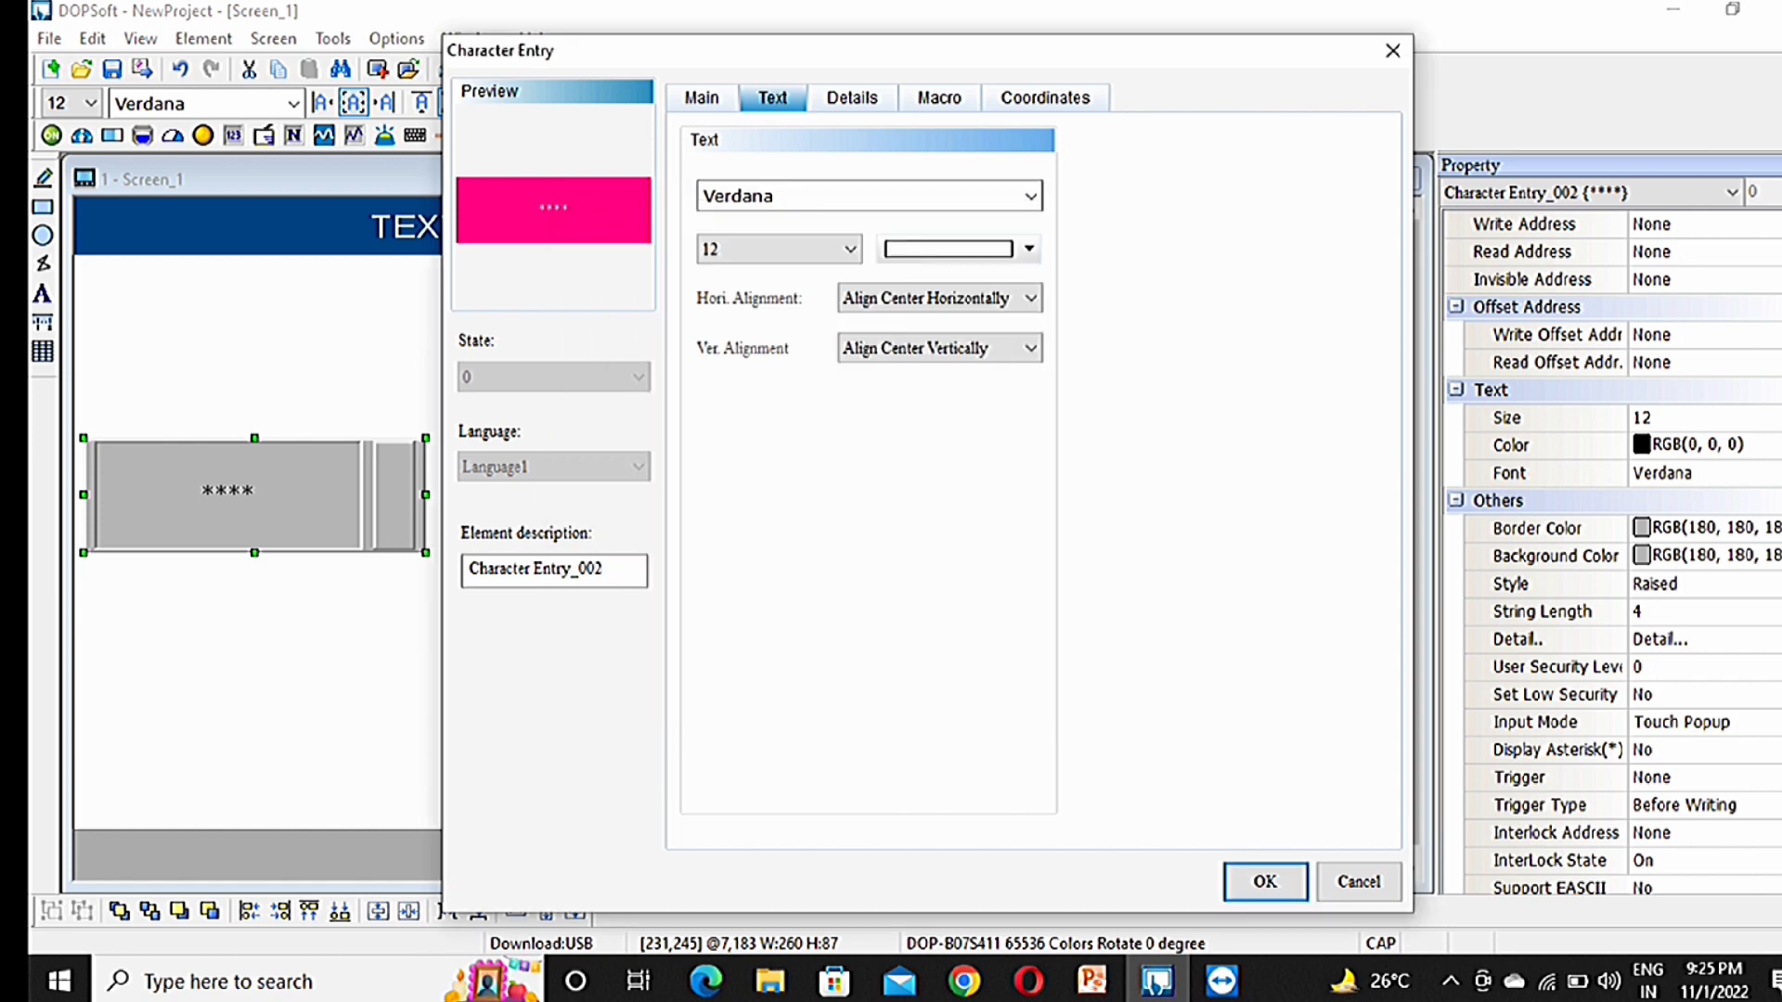
pyautogui.click(1020, 249)
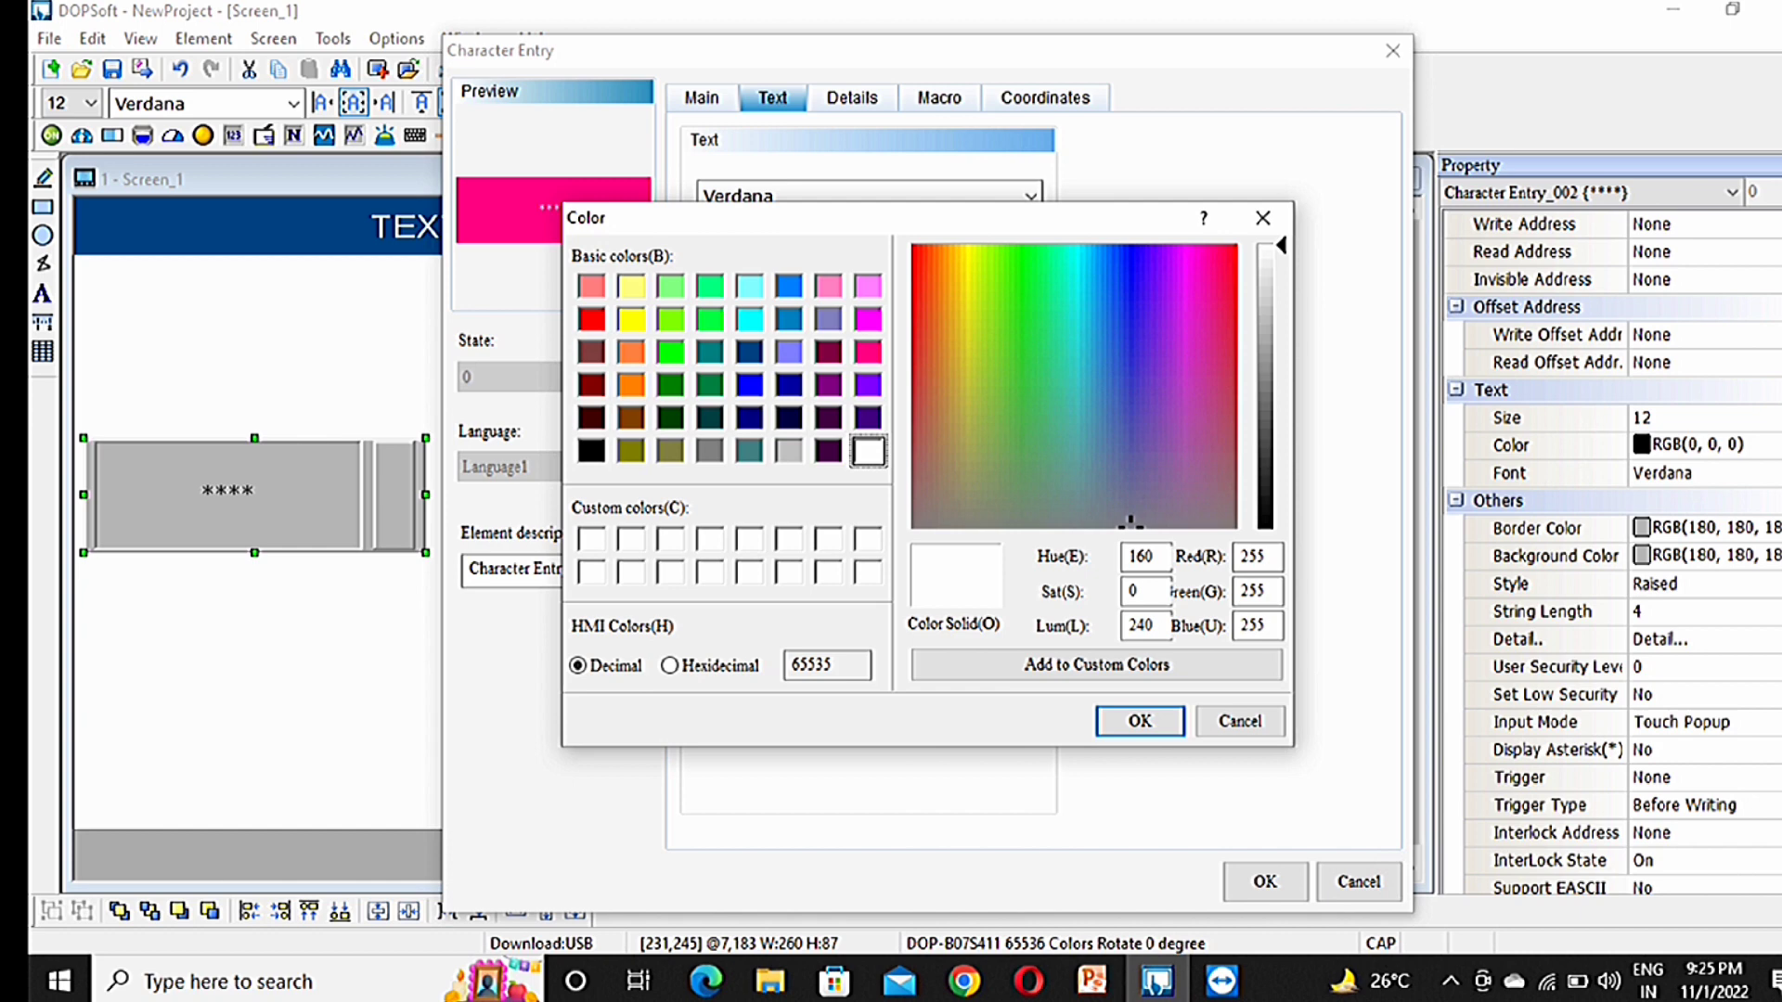
pyautogui.click(591, 451)
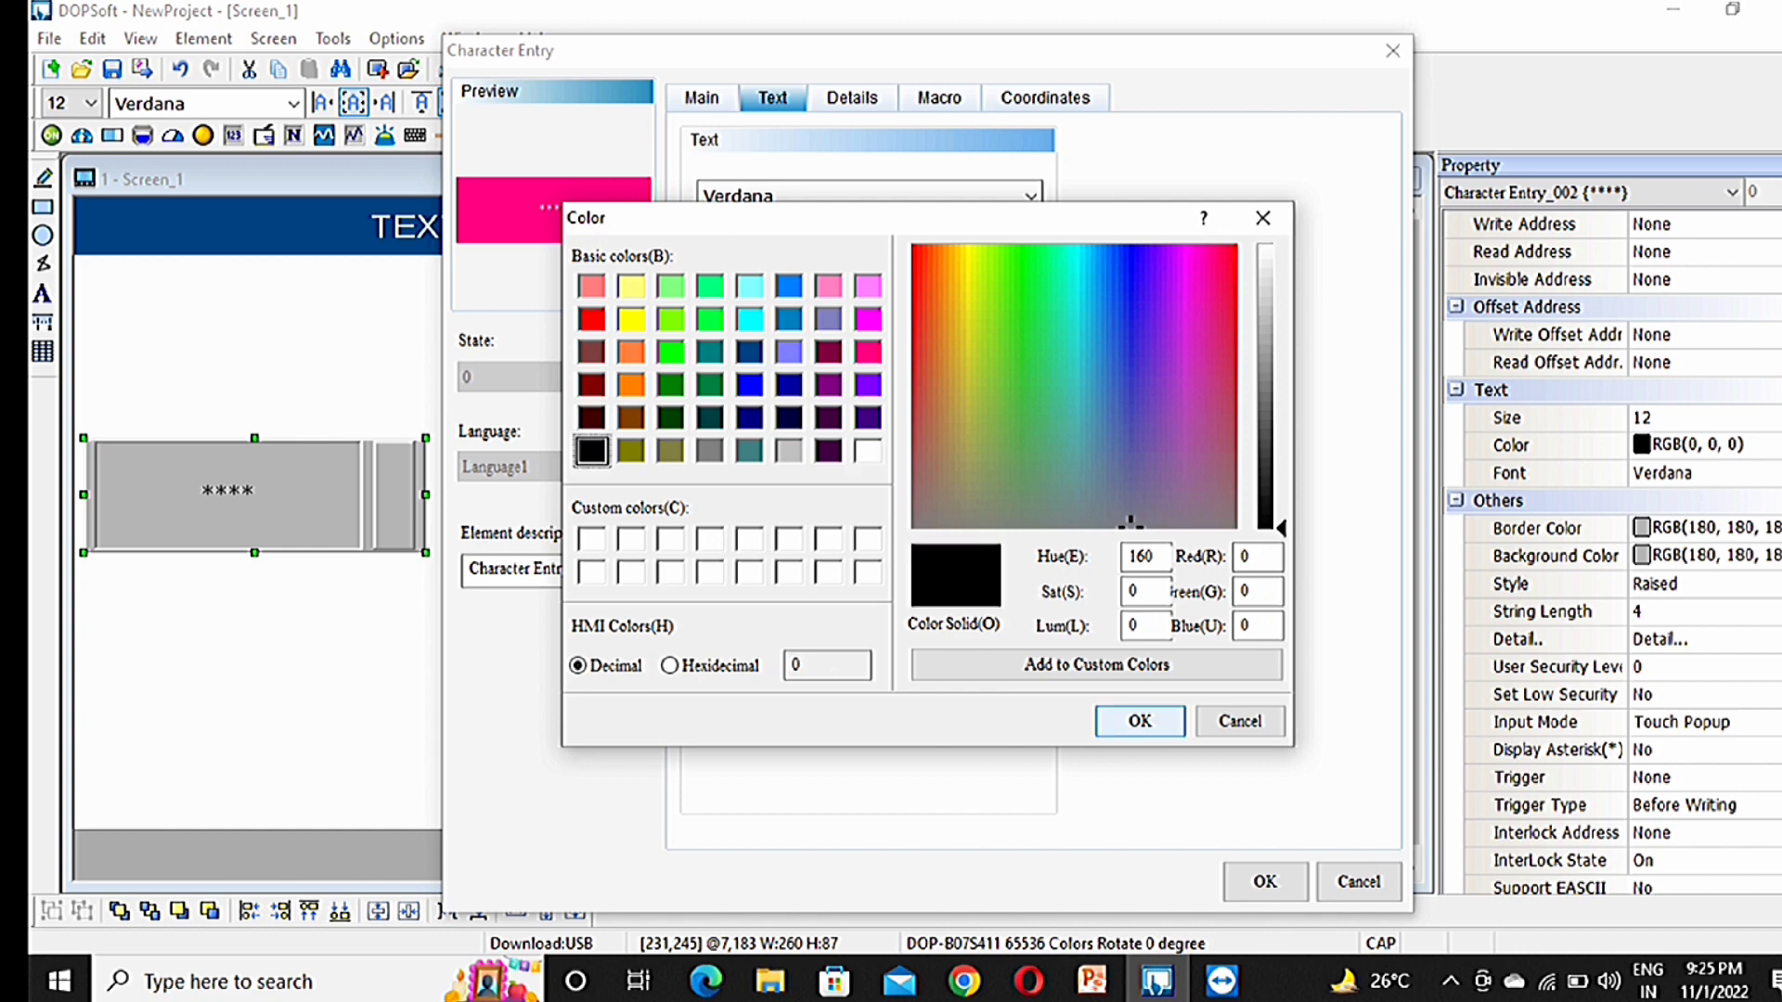
pyautogui.click(1139, 721)
pyautogui.click(849, 249)
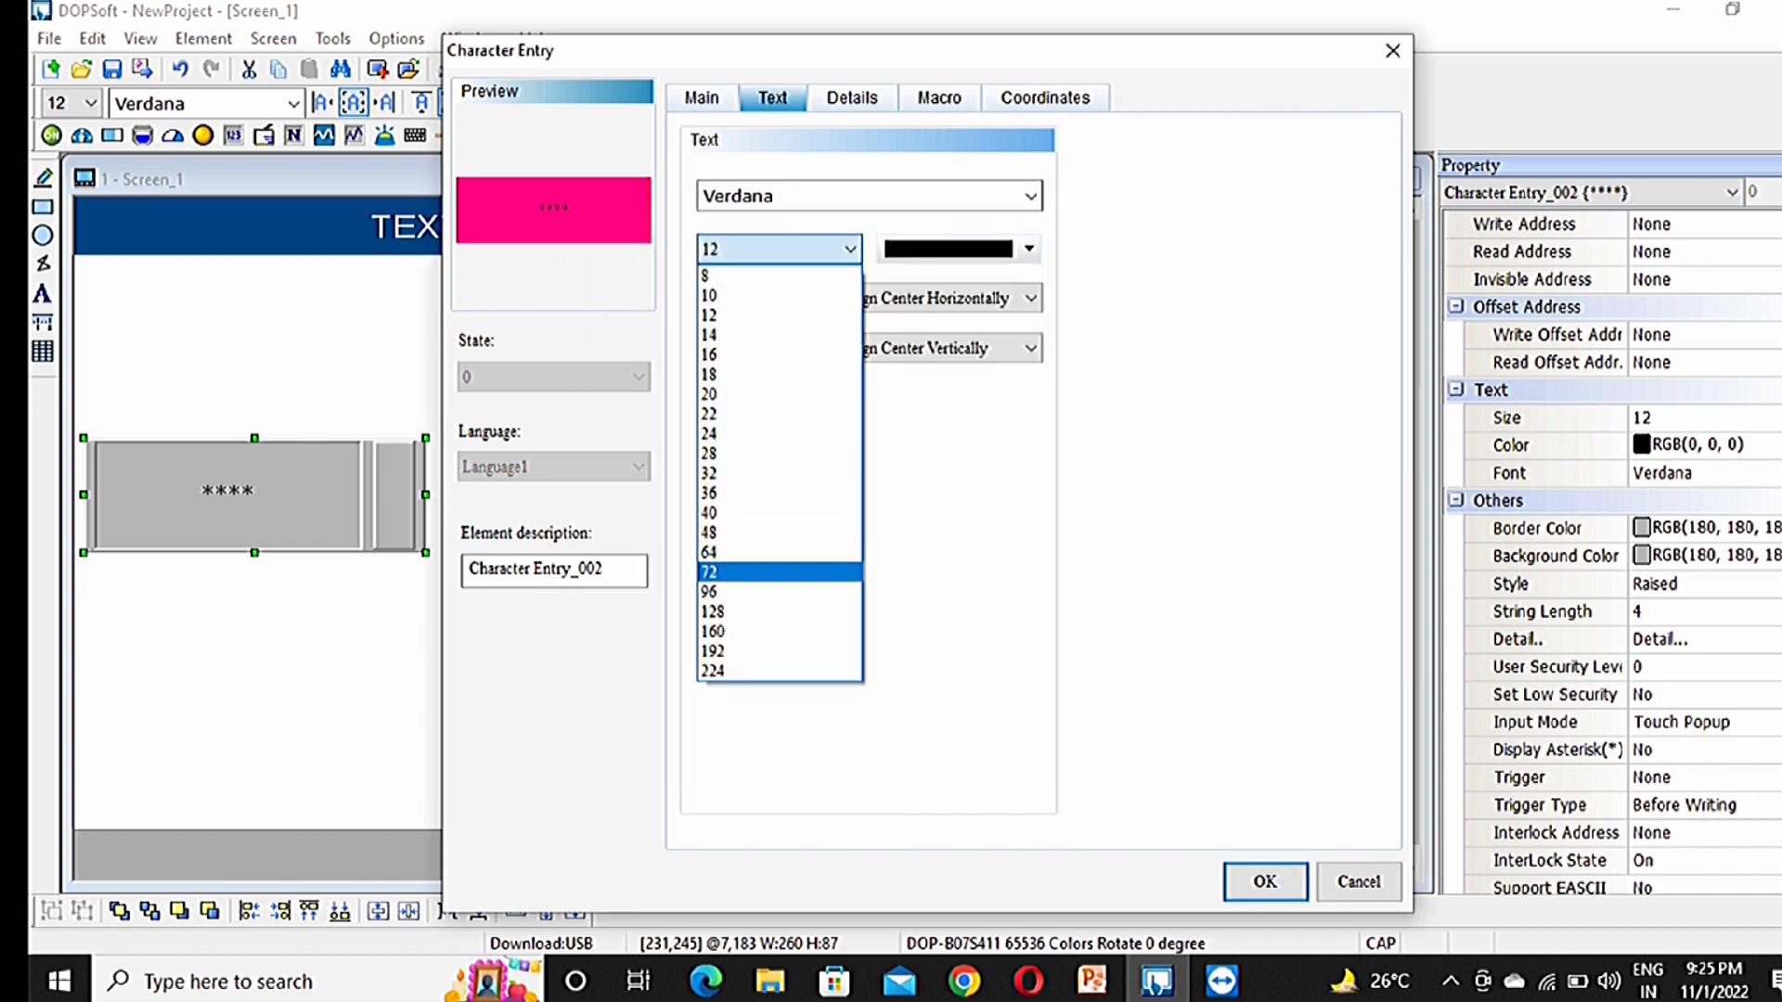
pyautogui.click(777, 571)
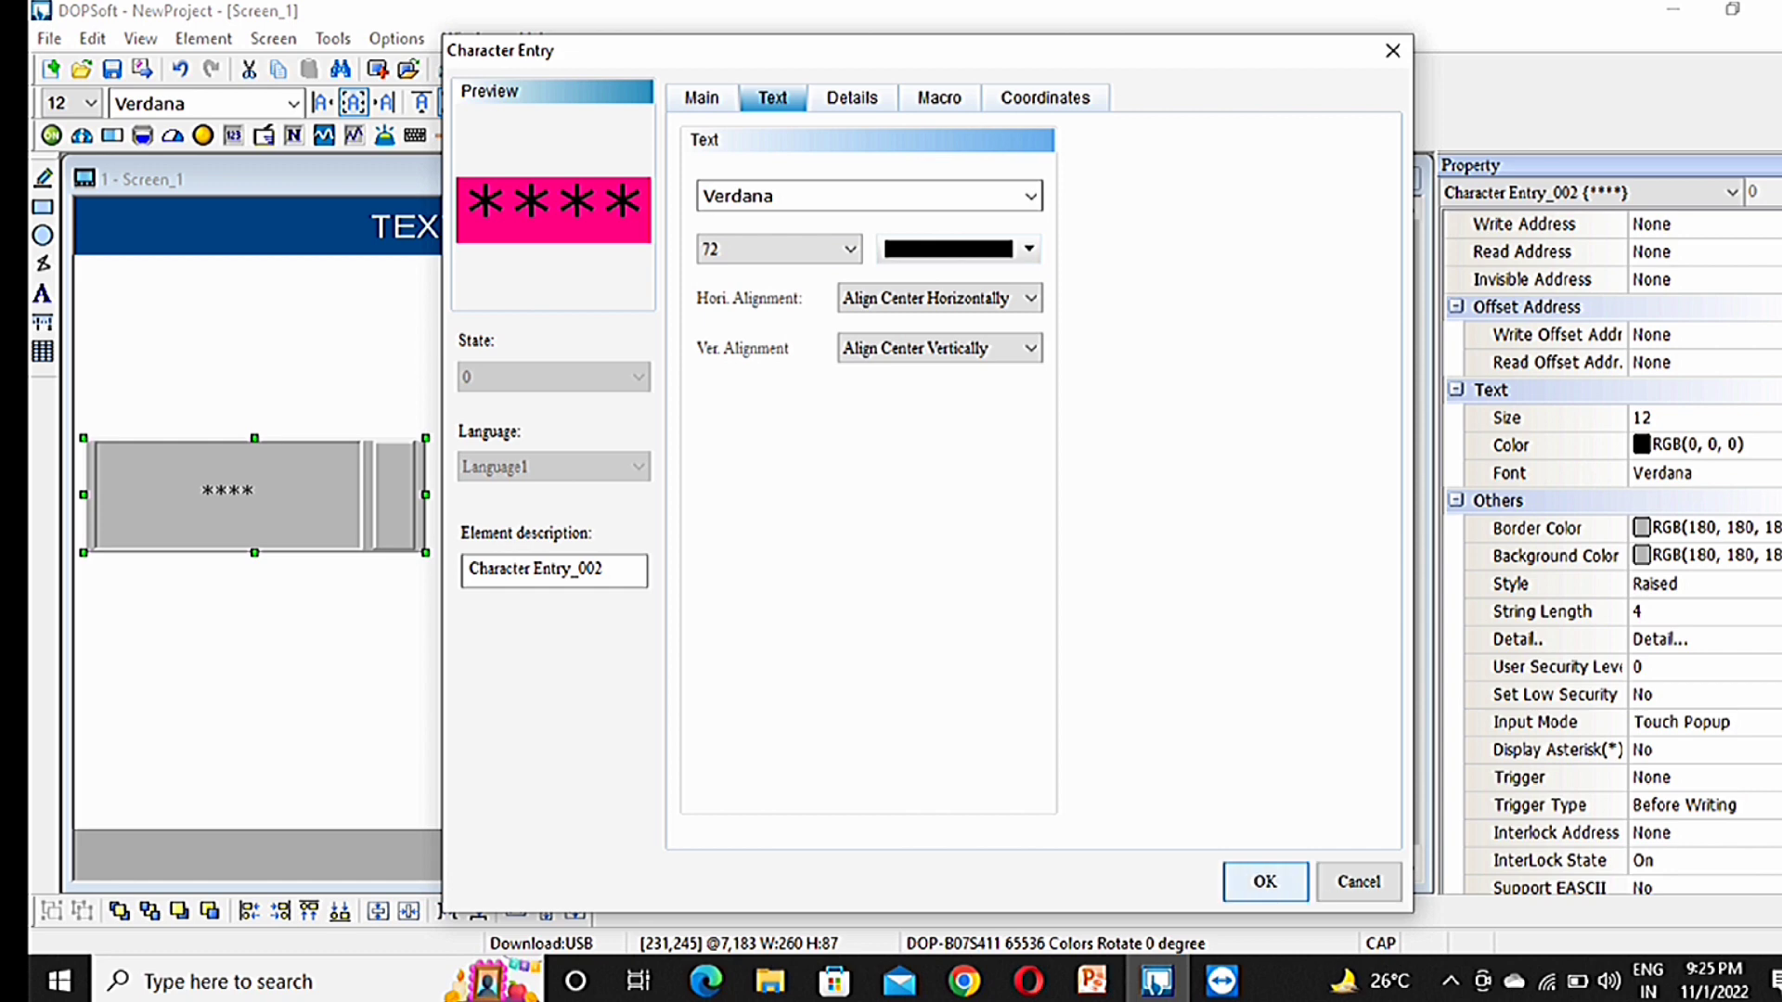
pyautogui.click(702, 97)
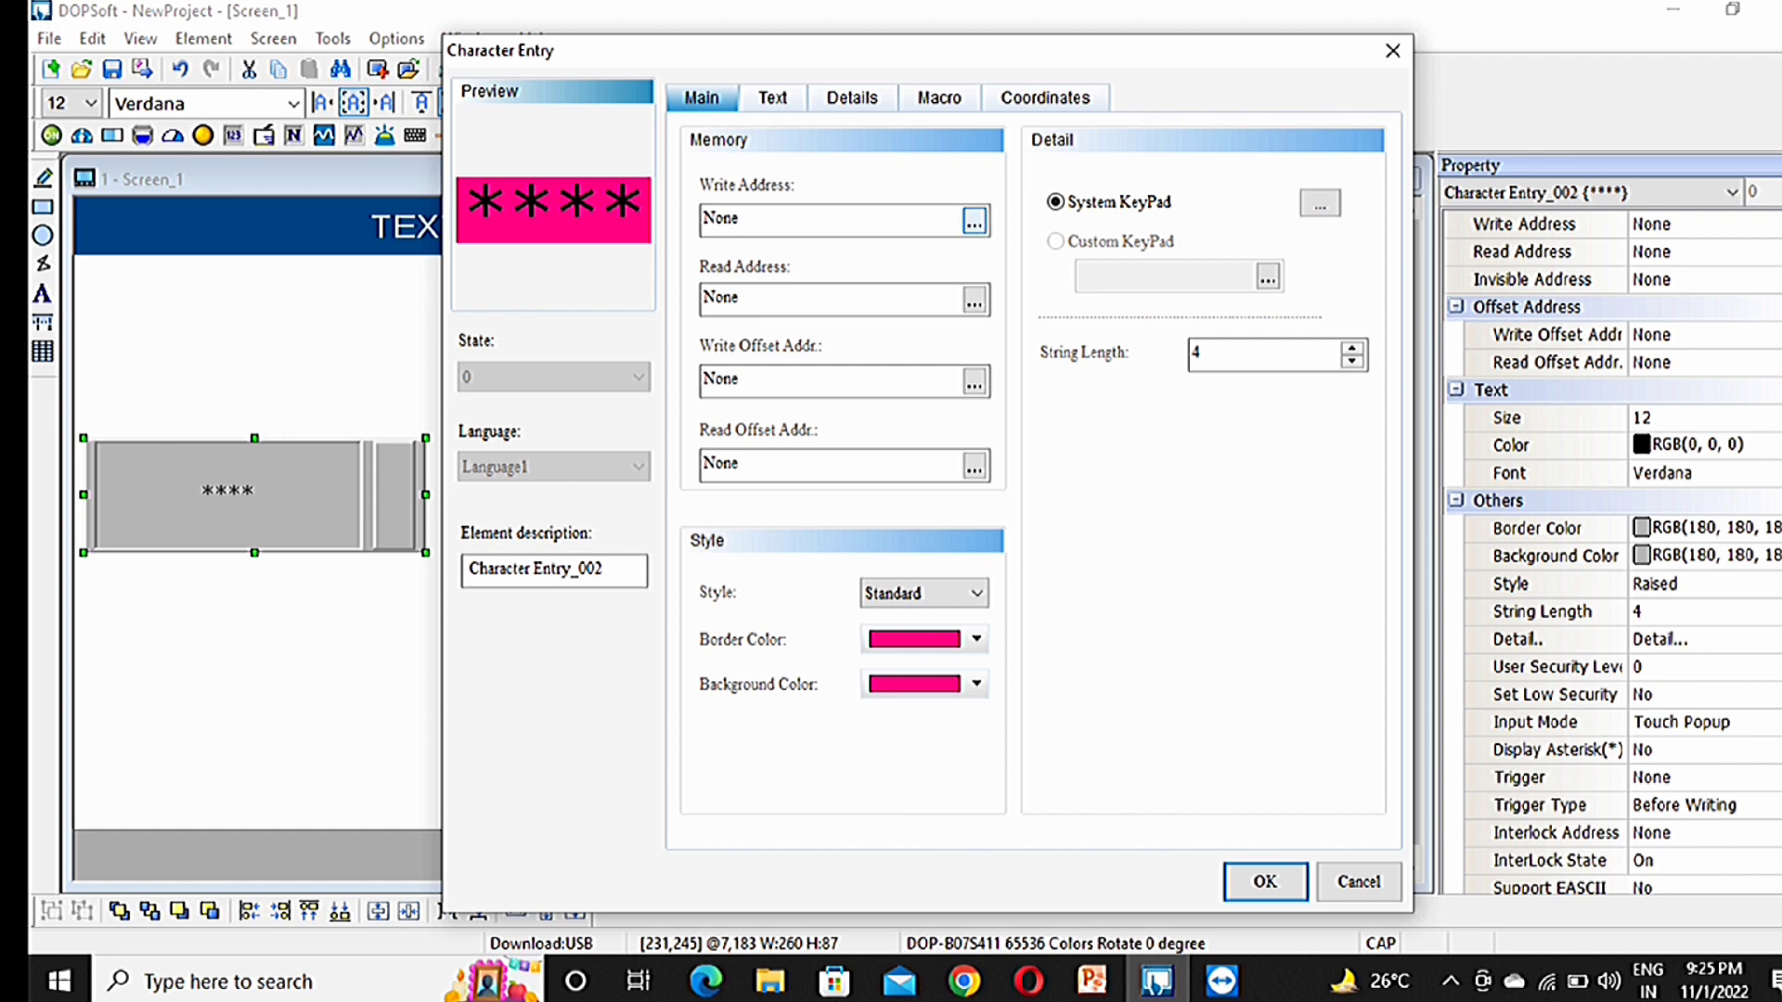
# Step: Set both the write and read addresses of the entry to D100
pyautogui.click(974, 221)
pyautogui.click(1104, 323)
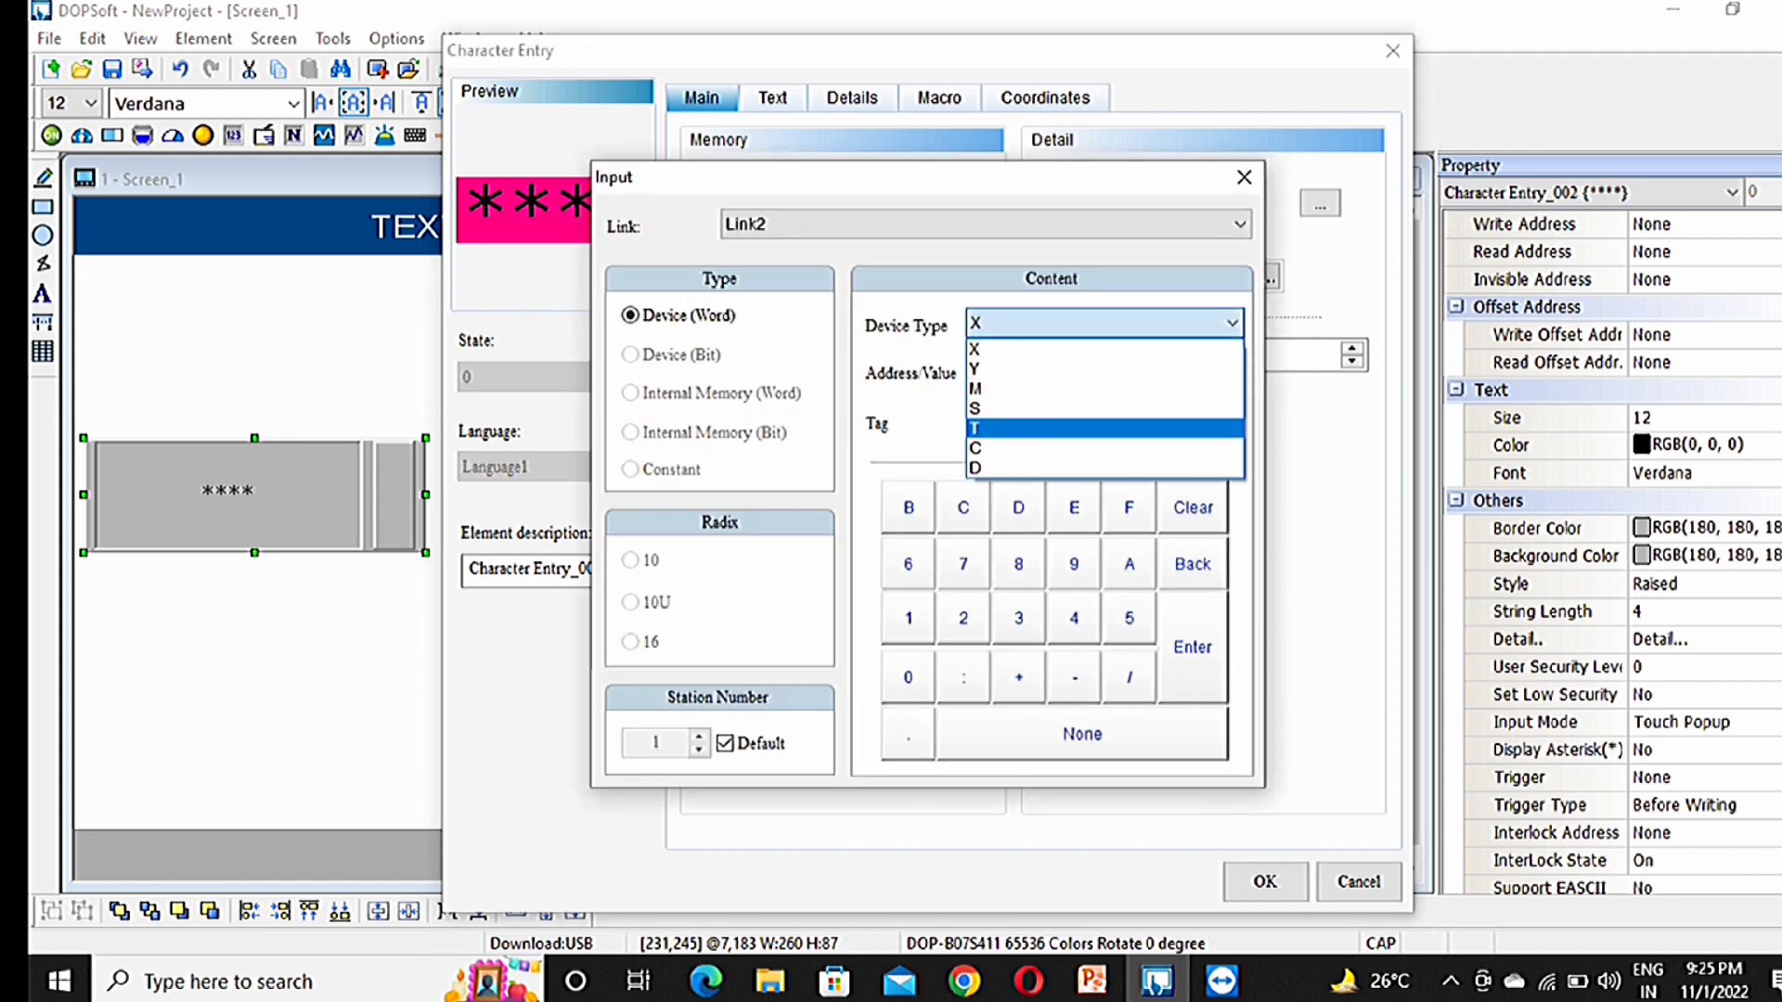
pyautogui.click(1104, 469)
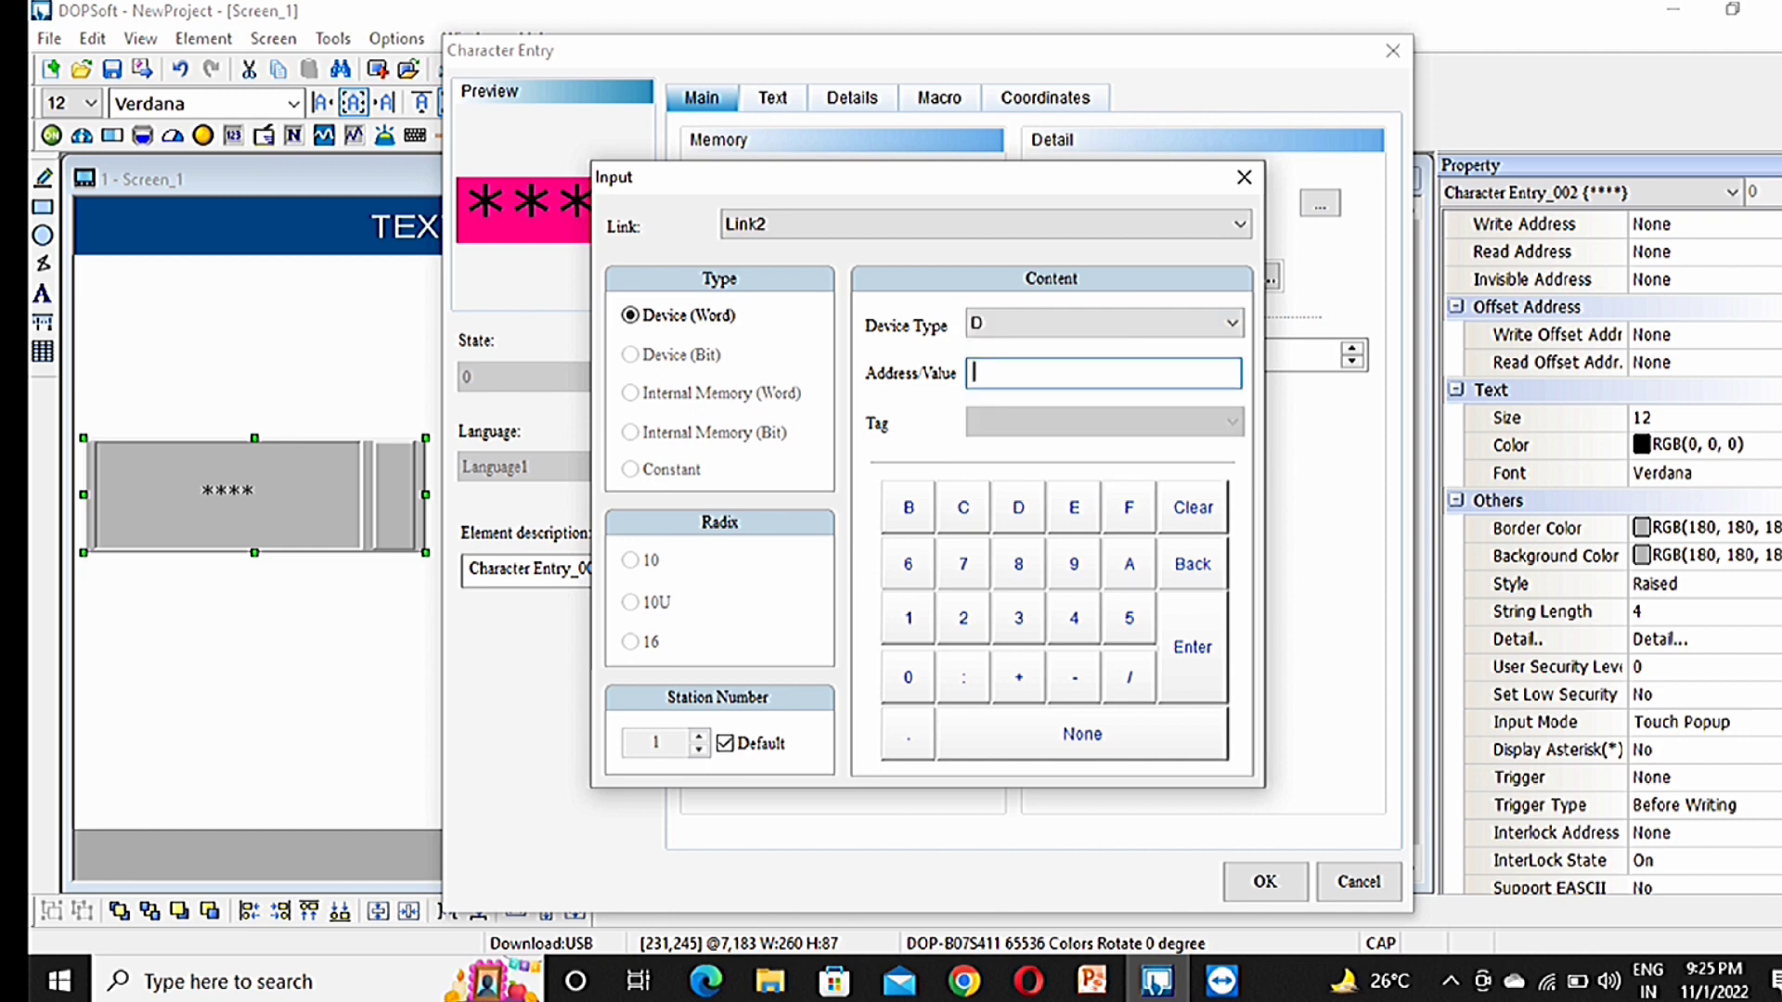
pyautogui.write('100')
pyautogui.press('Return')
pyautogui.click(975, 298)
pyautogui.click(1105, 323)
pyautogui.click(1104, 469)
pyautogui.write('100')
pyautogui.press('Return')
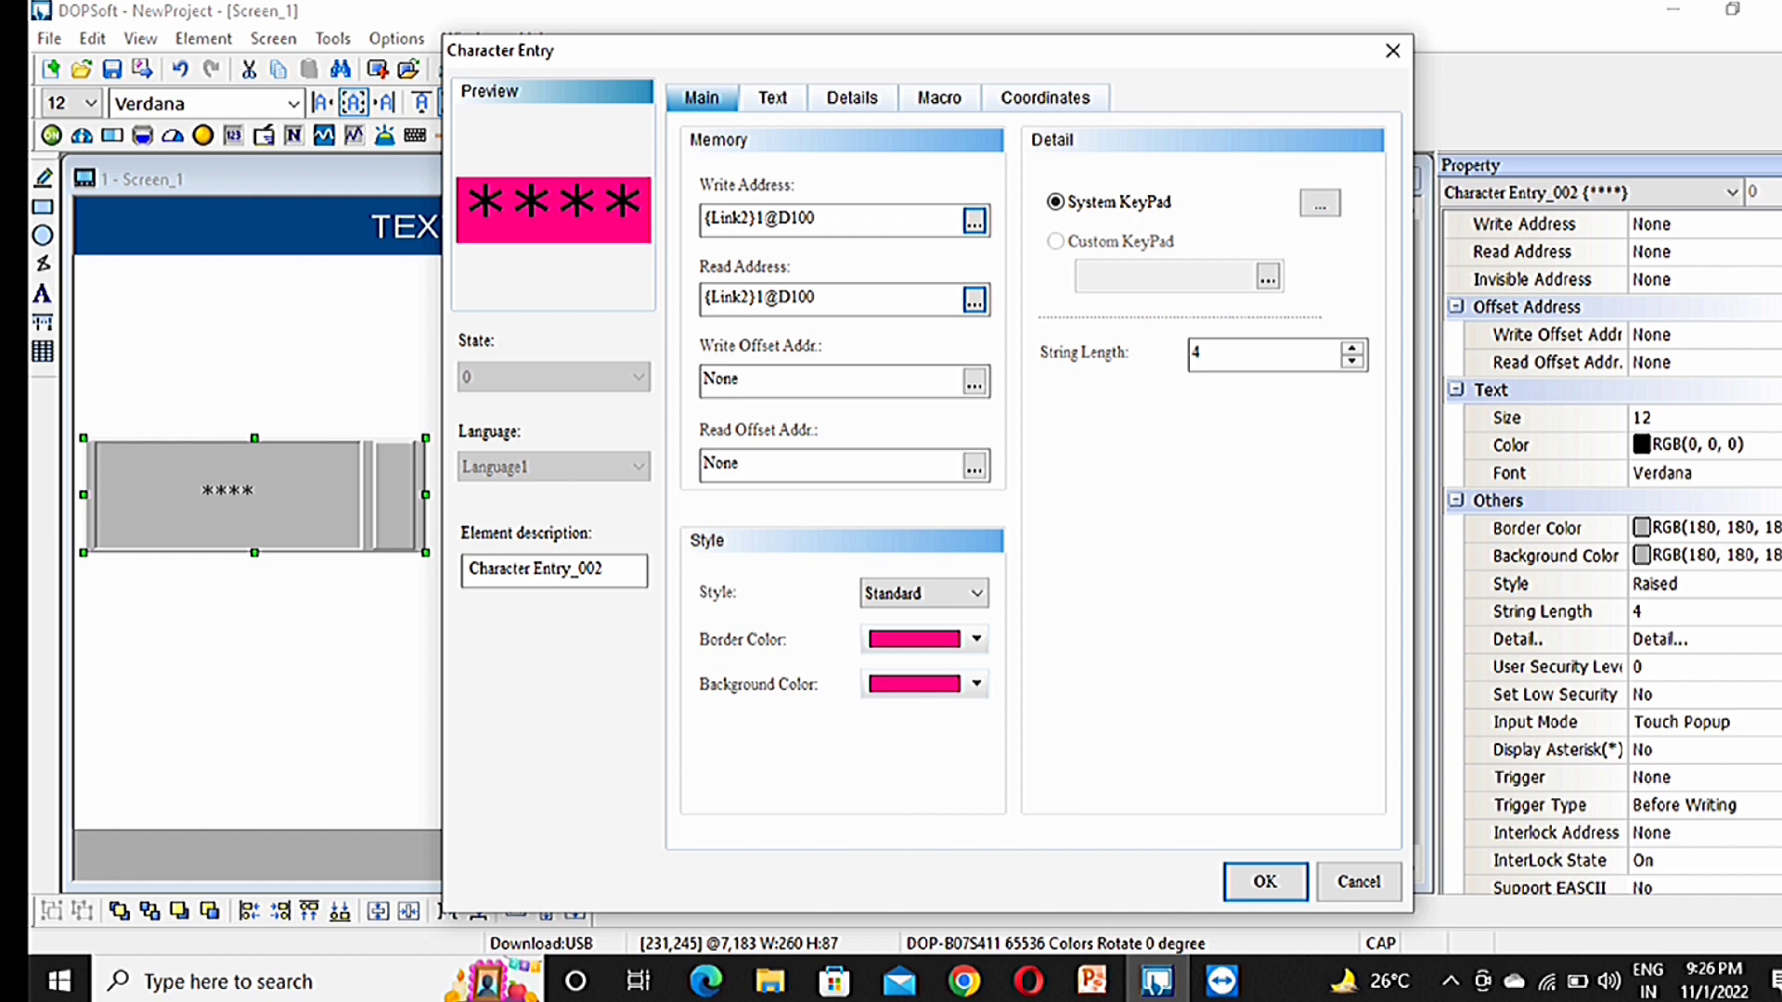
# Step: Replace the entry's String Length value with 31
pyautogui.click(1225, 354)
pyautogui.press('BackSpace')
pyautogui.write('256')
pyautogui.moveTo(1225, 354); pyautogui.dragTo(1191, 354)
pyautogui.write('1')
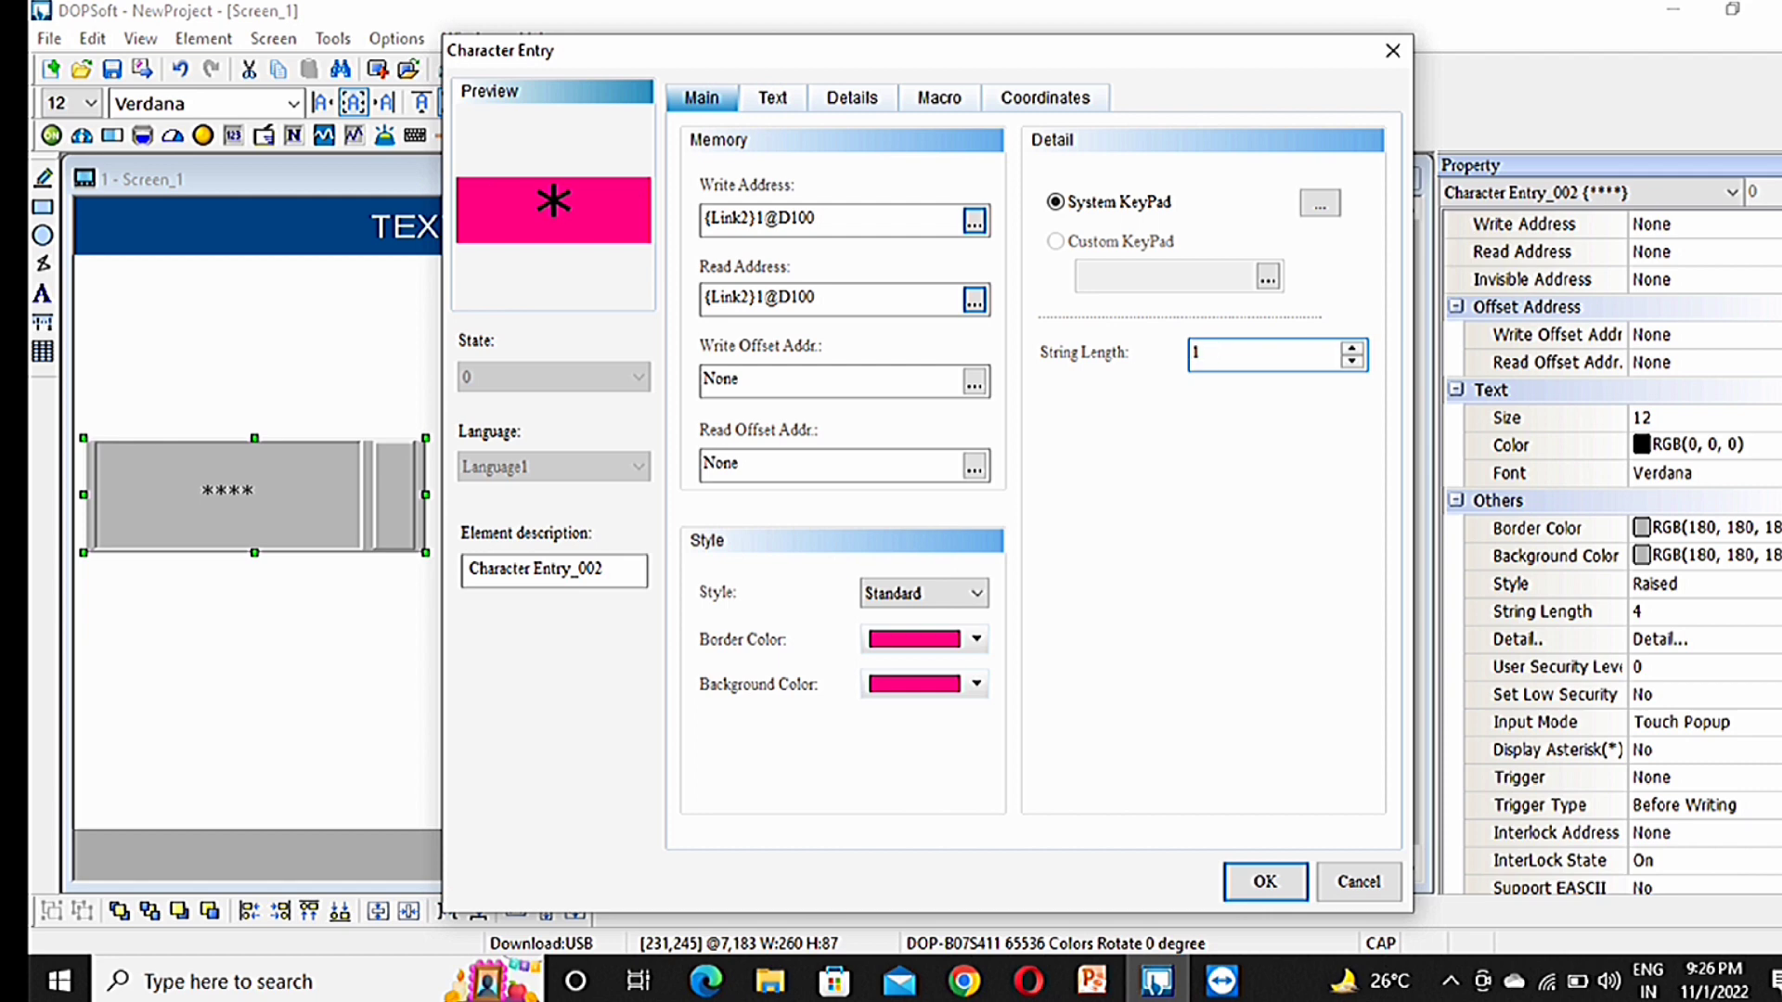
pyautogui.write('3')
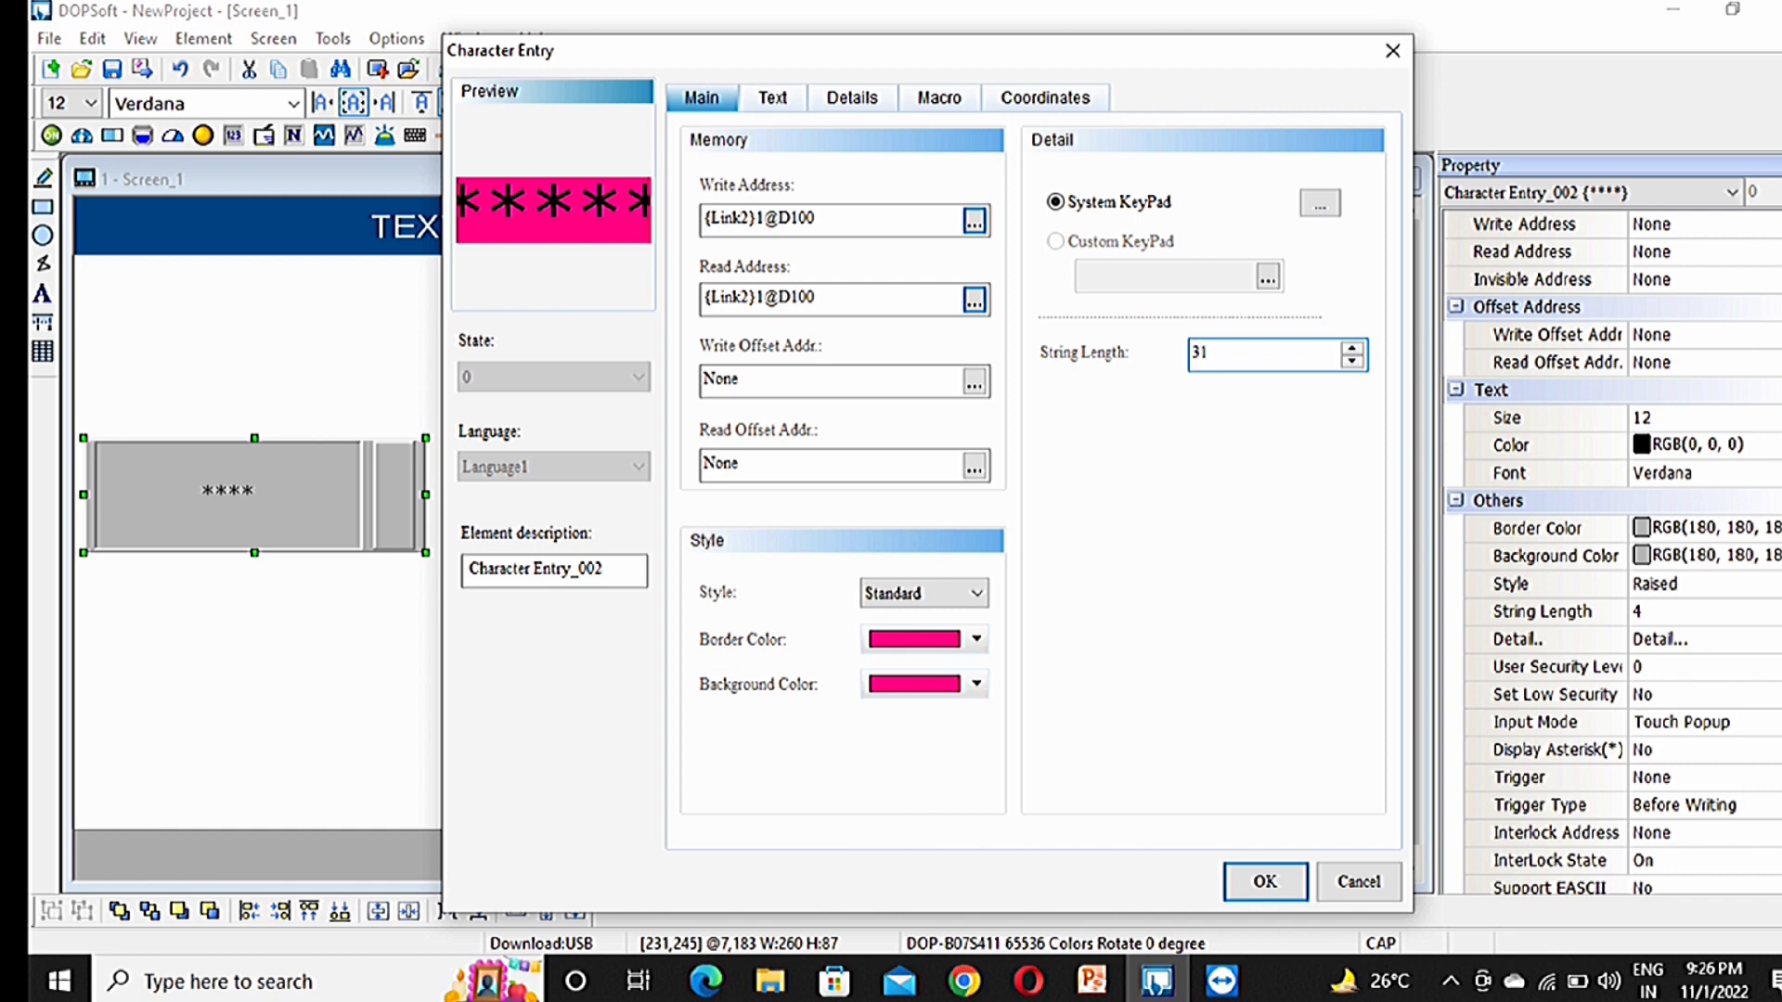
pyautogui.press('Right')
# Step: Open the System KeyPad layout and leave its title height at 45
pyautogui.click(939, 98)
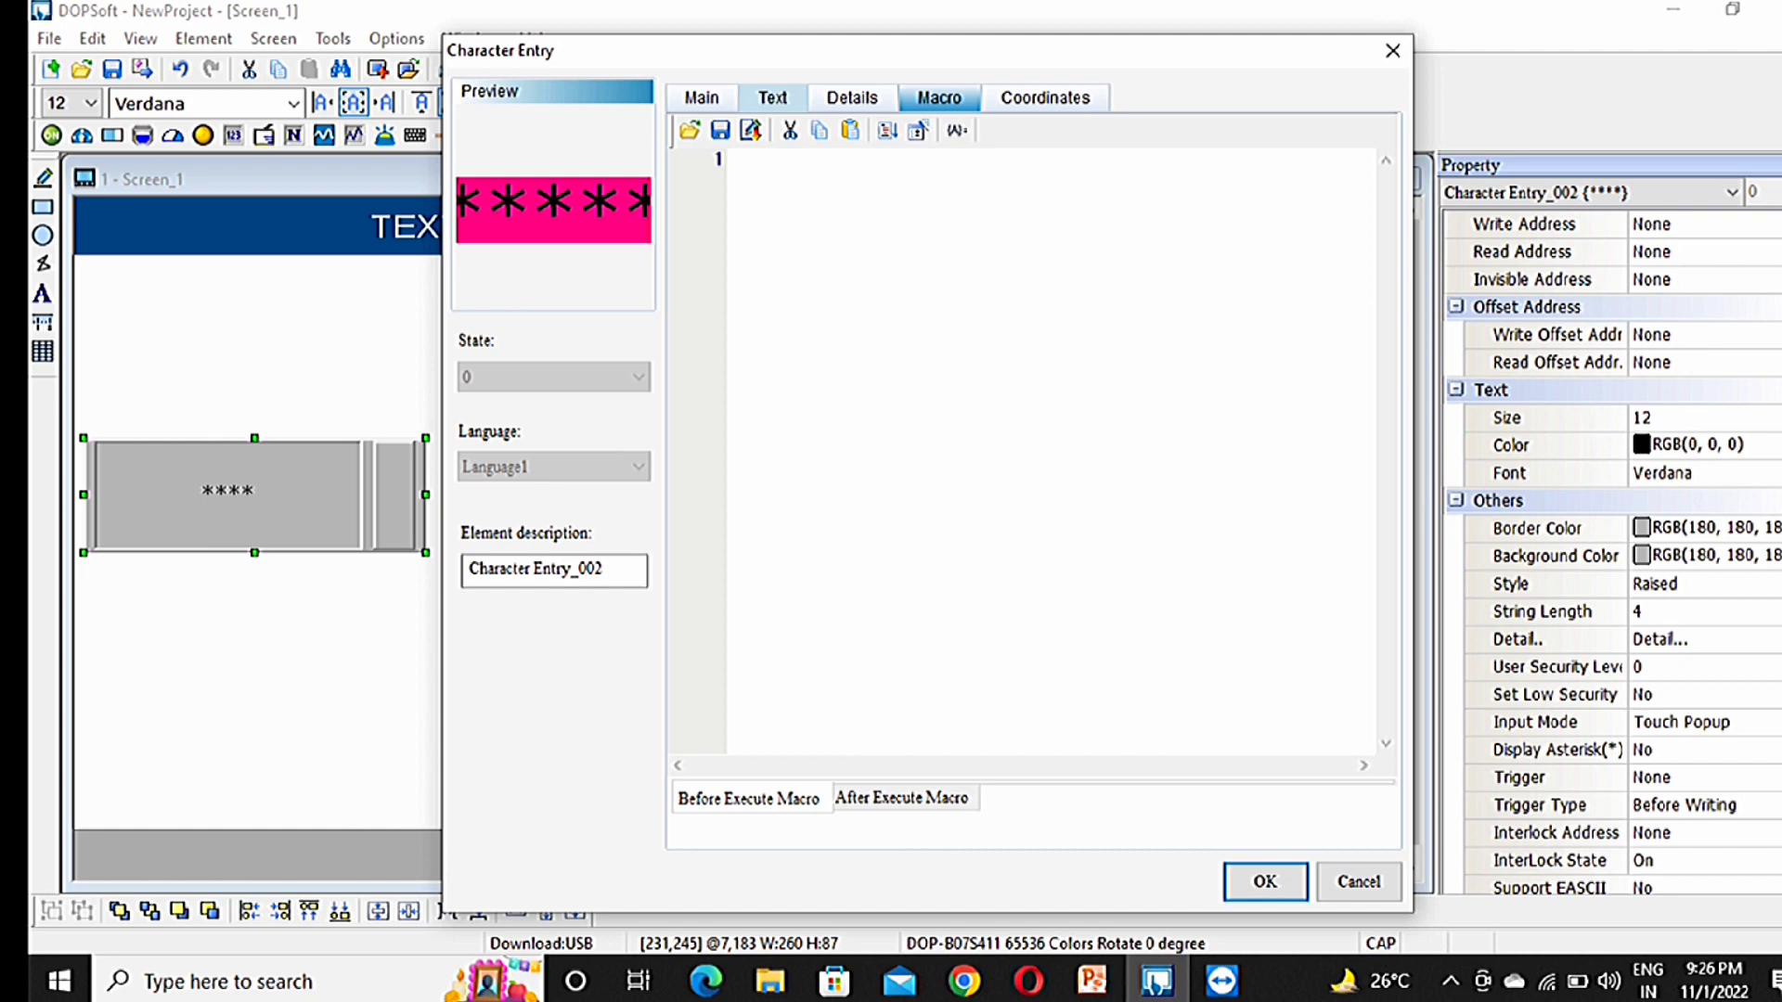
pyautogui.click(702, 97)
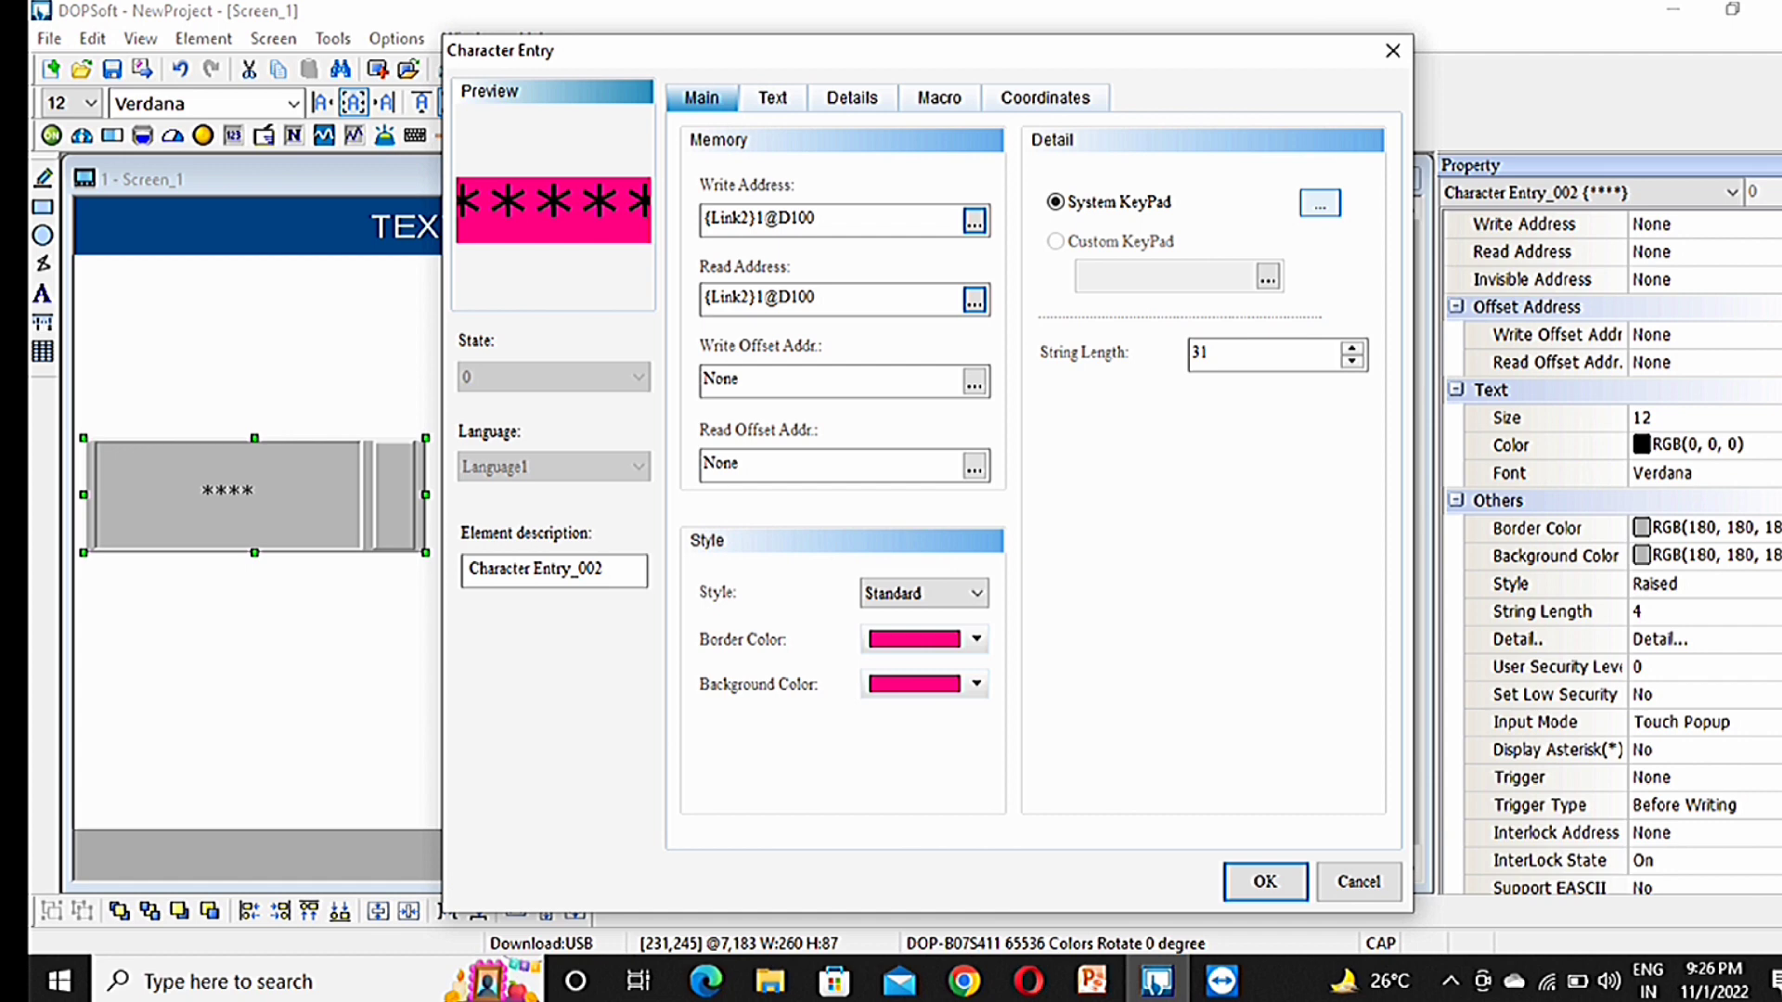
pyautogui.click(1319, 203)
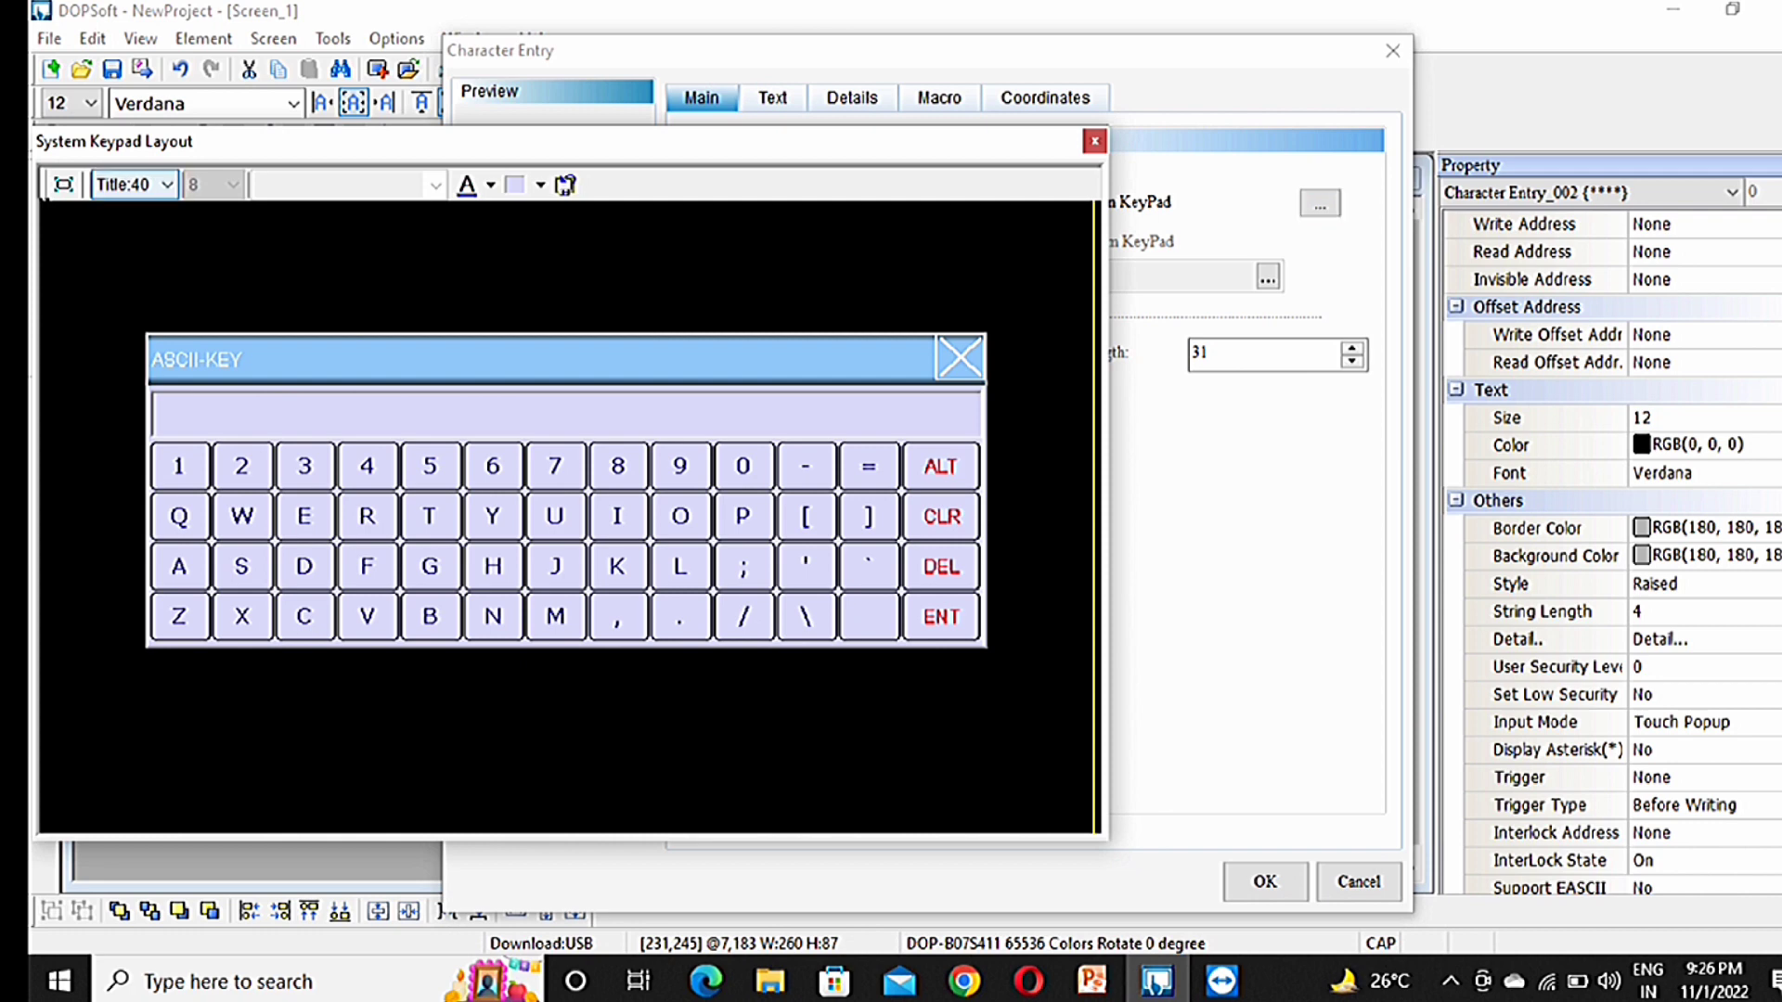
pyautogui.click(167, 185)
pyautogui.click(135, 289)
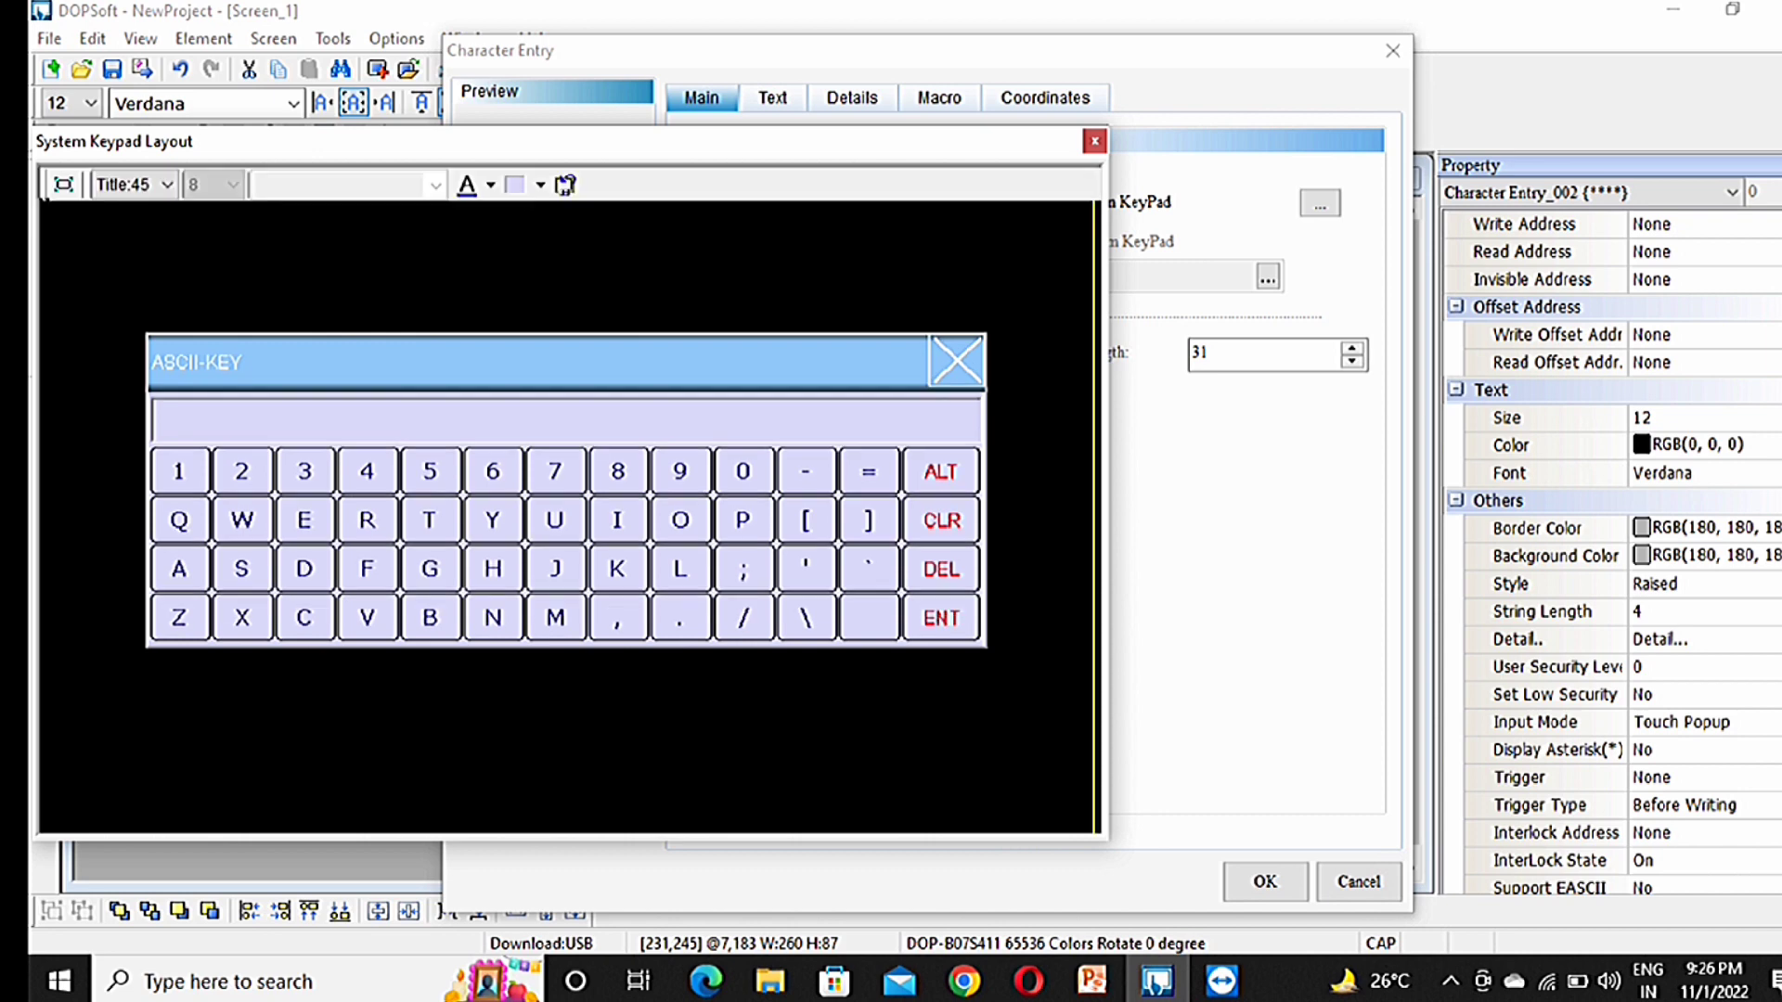
pyautogui.click(167, 185)
pyautogui.click(121, 210)
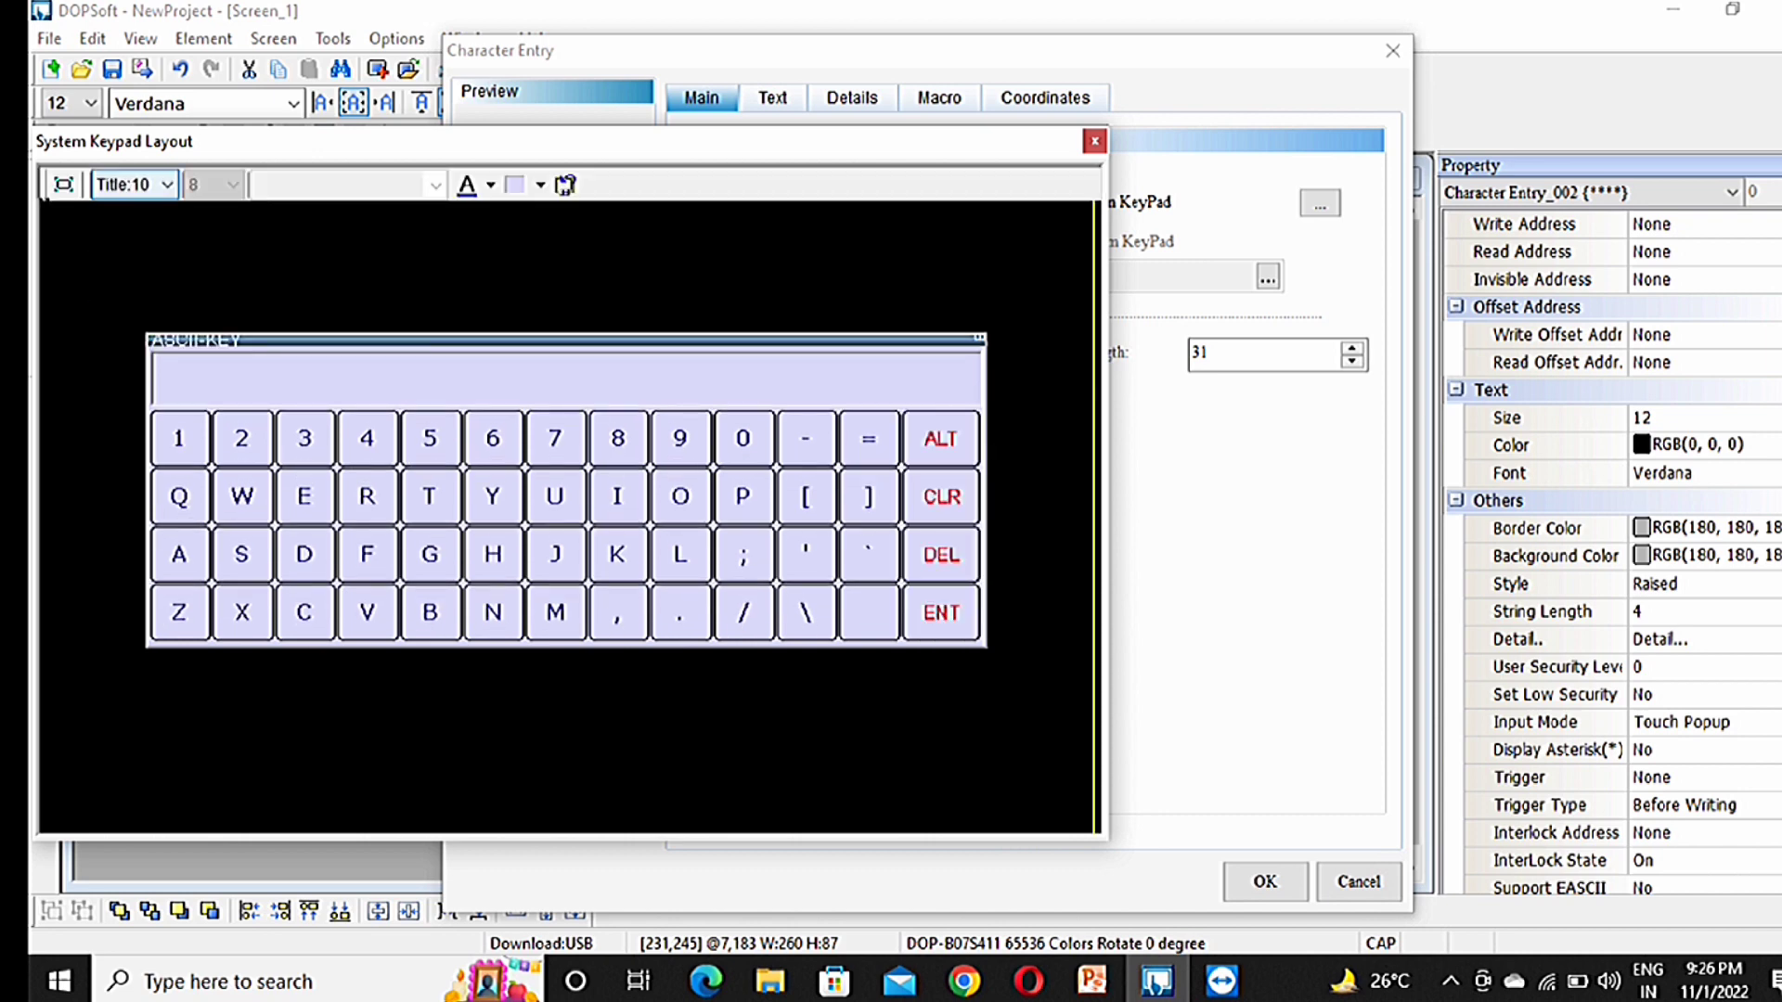
pyautogui.click(167, 185)
pyautogui.click(135, 290)
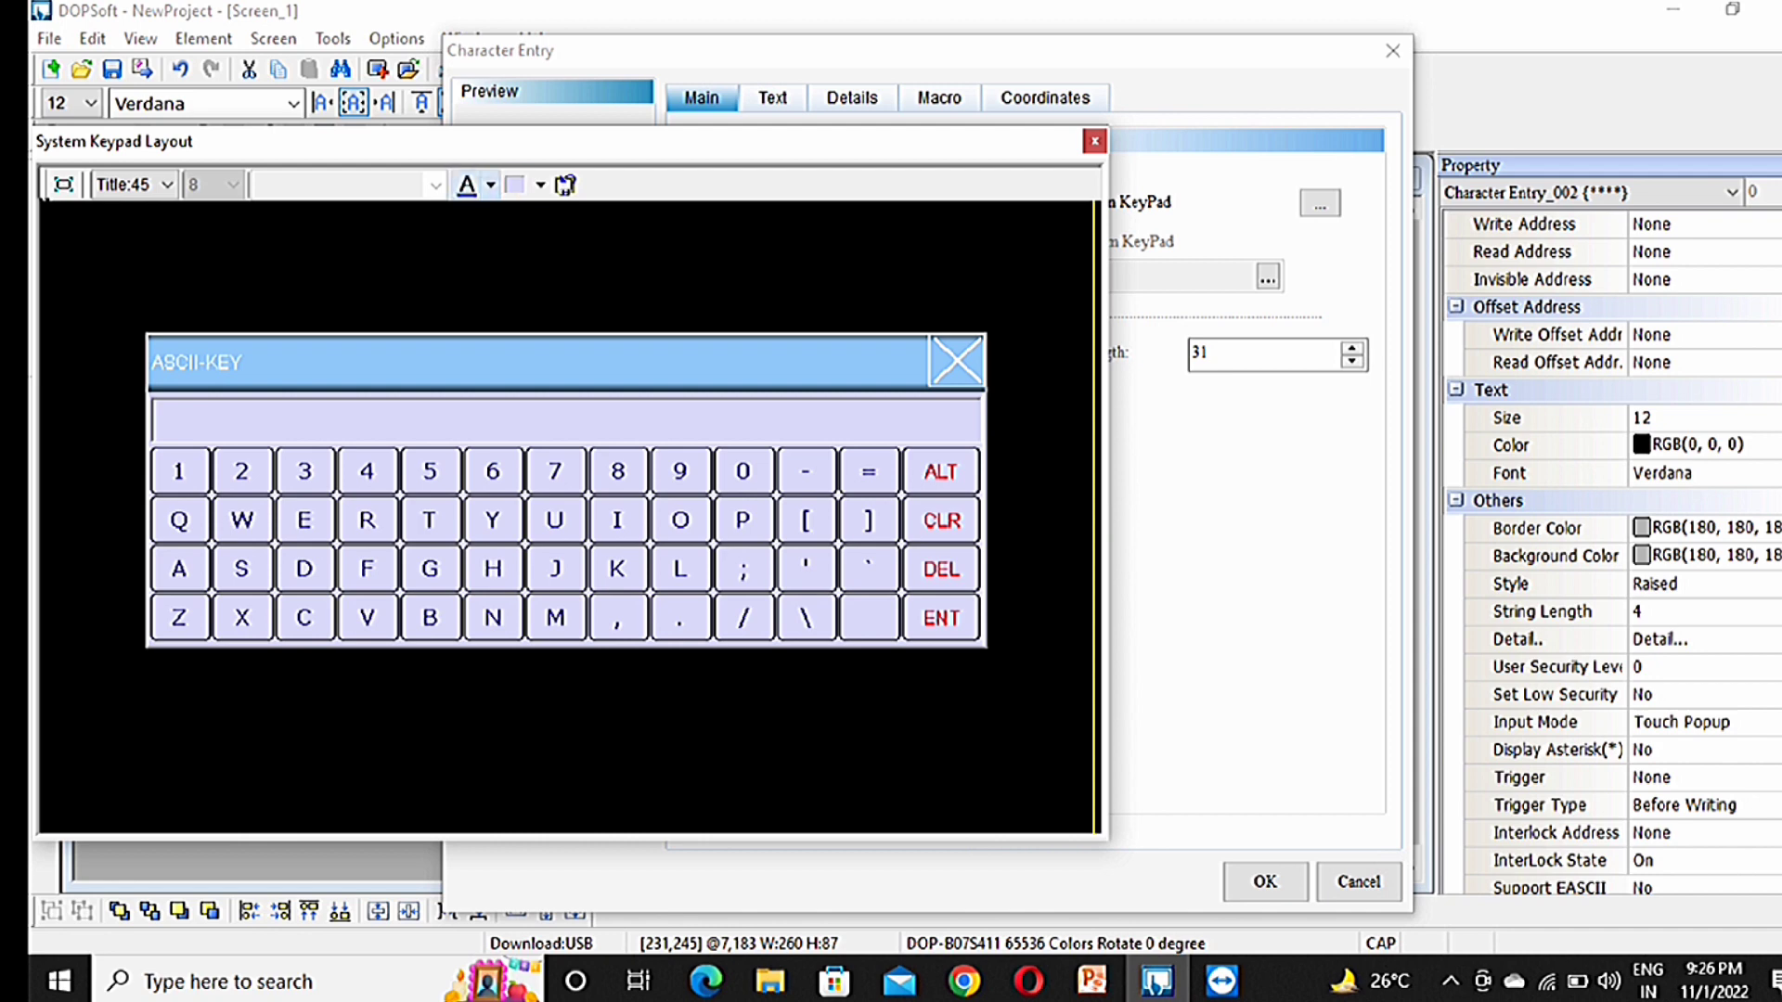
# Step: Check the keypad font colour chooser, then close the keypad layout preview
pyautogui.click(491, 186)
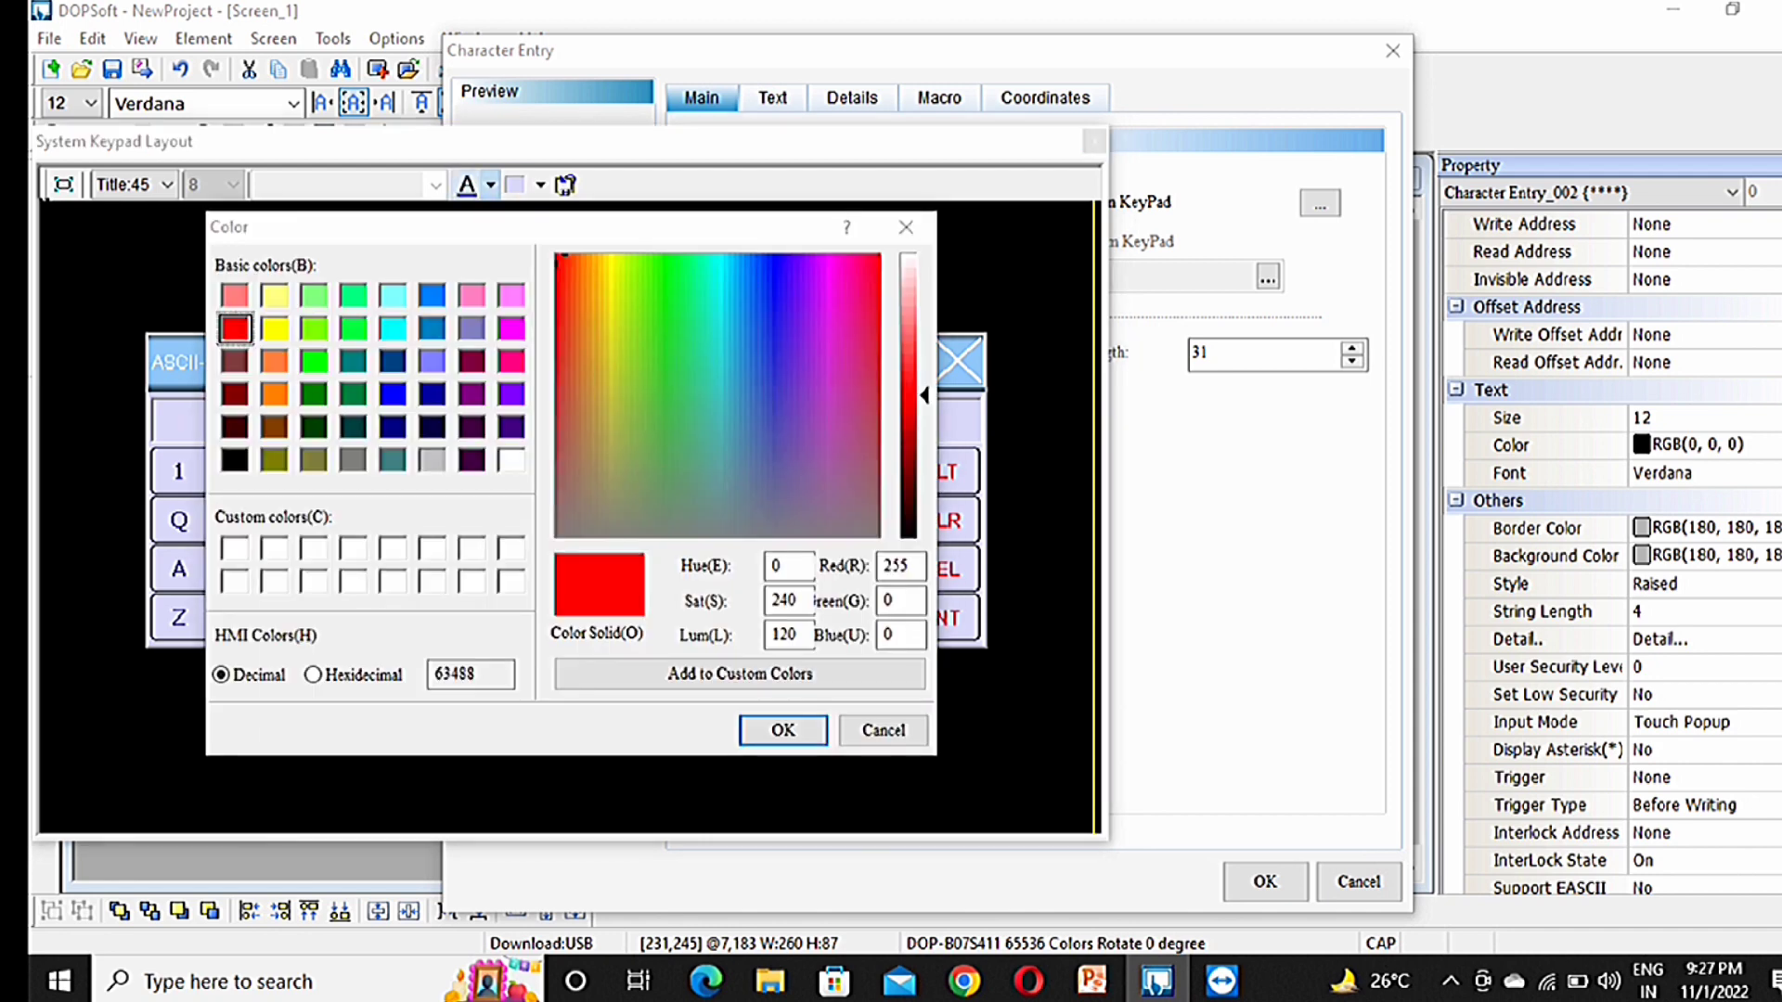
pyautogui.click(906, 226)
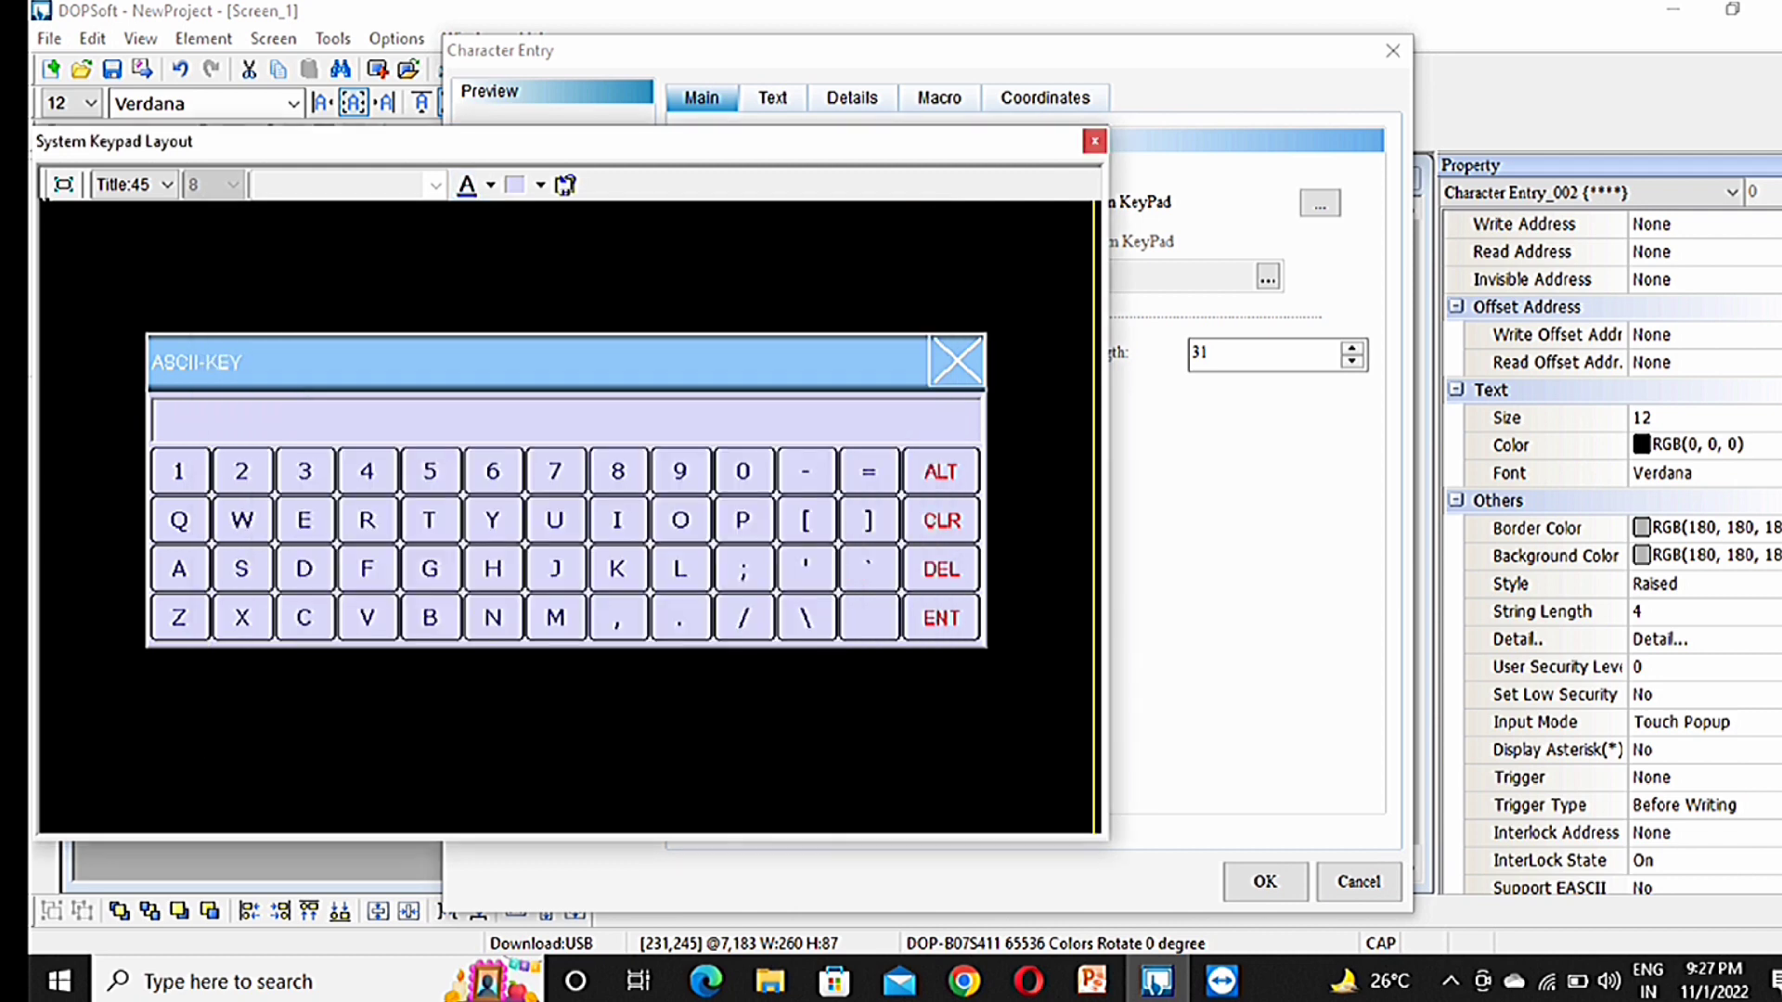
pyautogui.click(1095, 141)
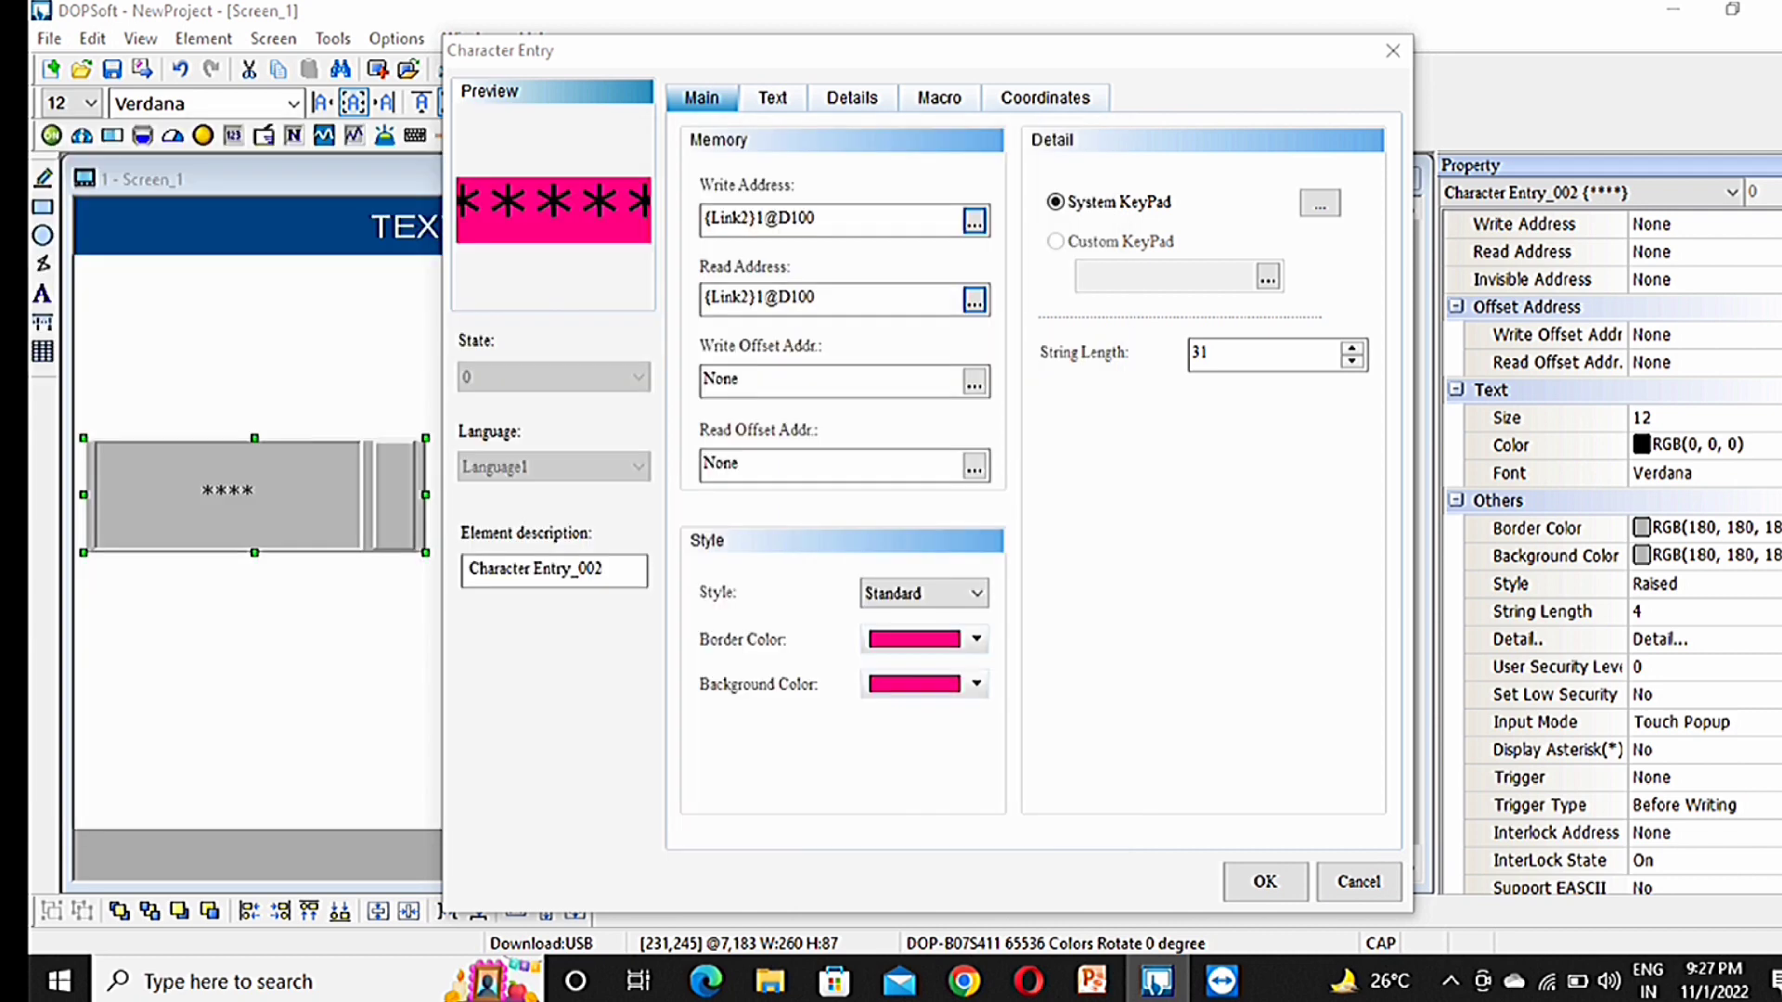
# Step: Keep Touch Popup as the input mode and Before Writing as the trigger type
pyautogui.click(772, 97)
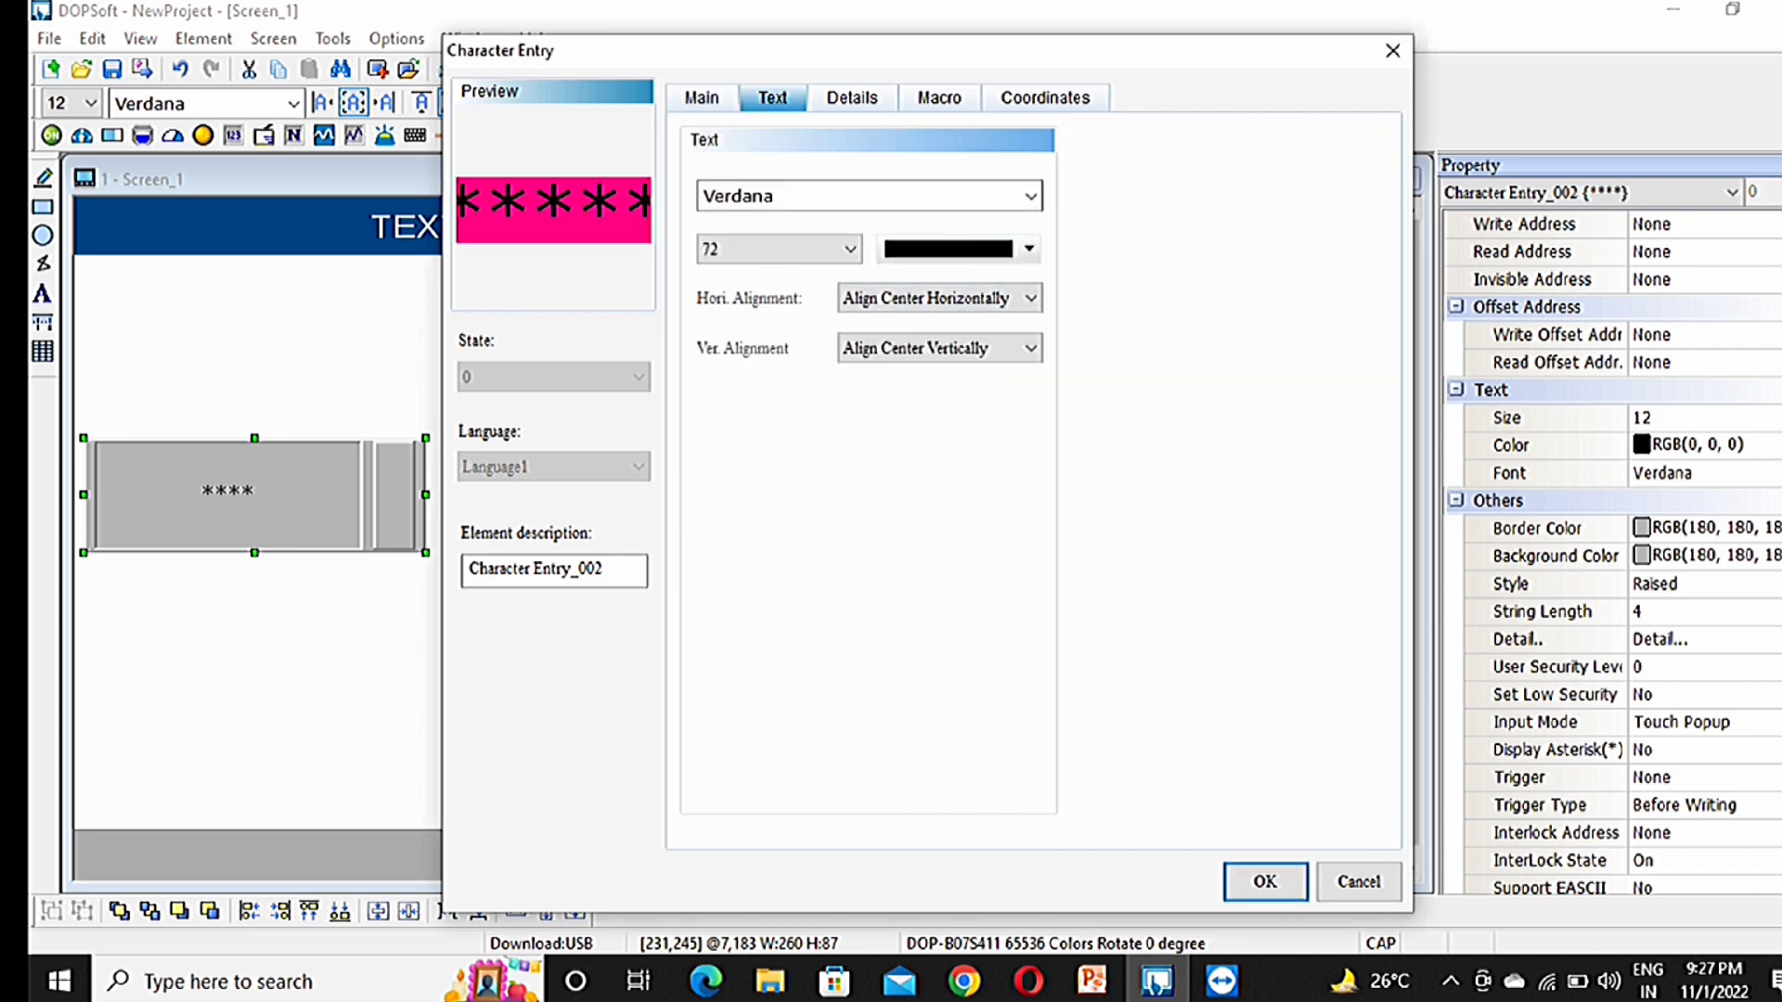
pyautogui.click(852, 97)
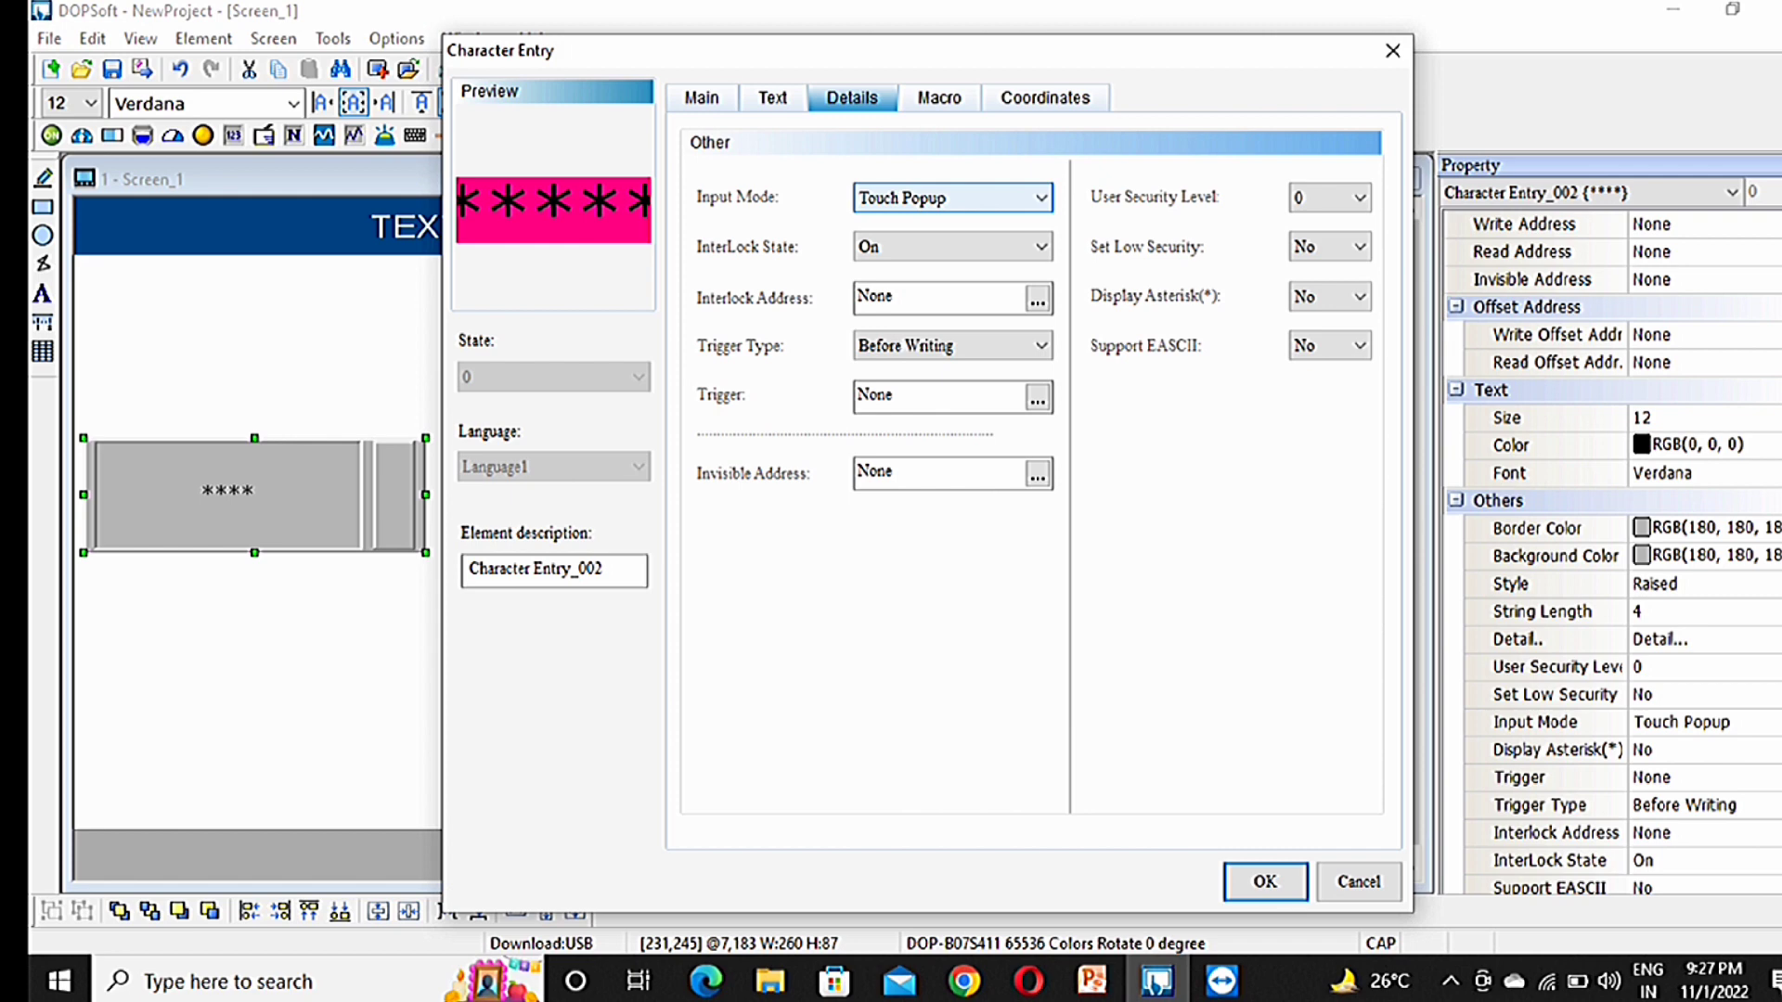
pyautogui.click(1039, 198)
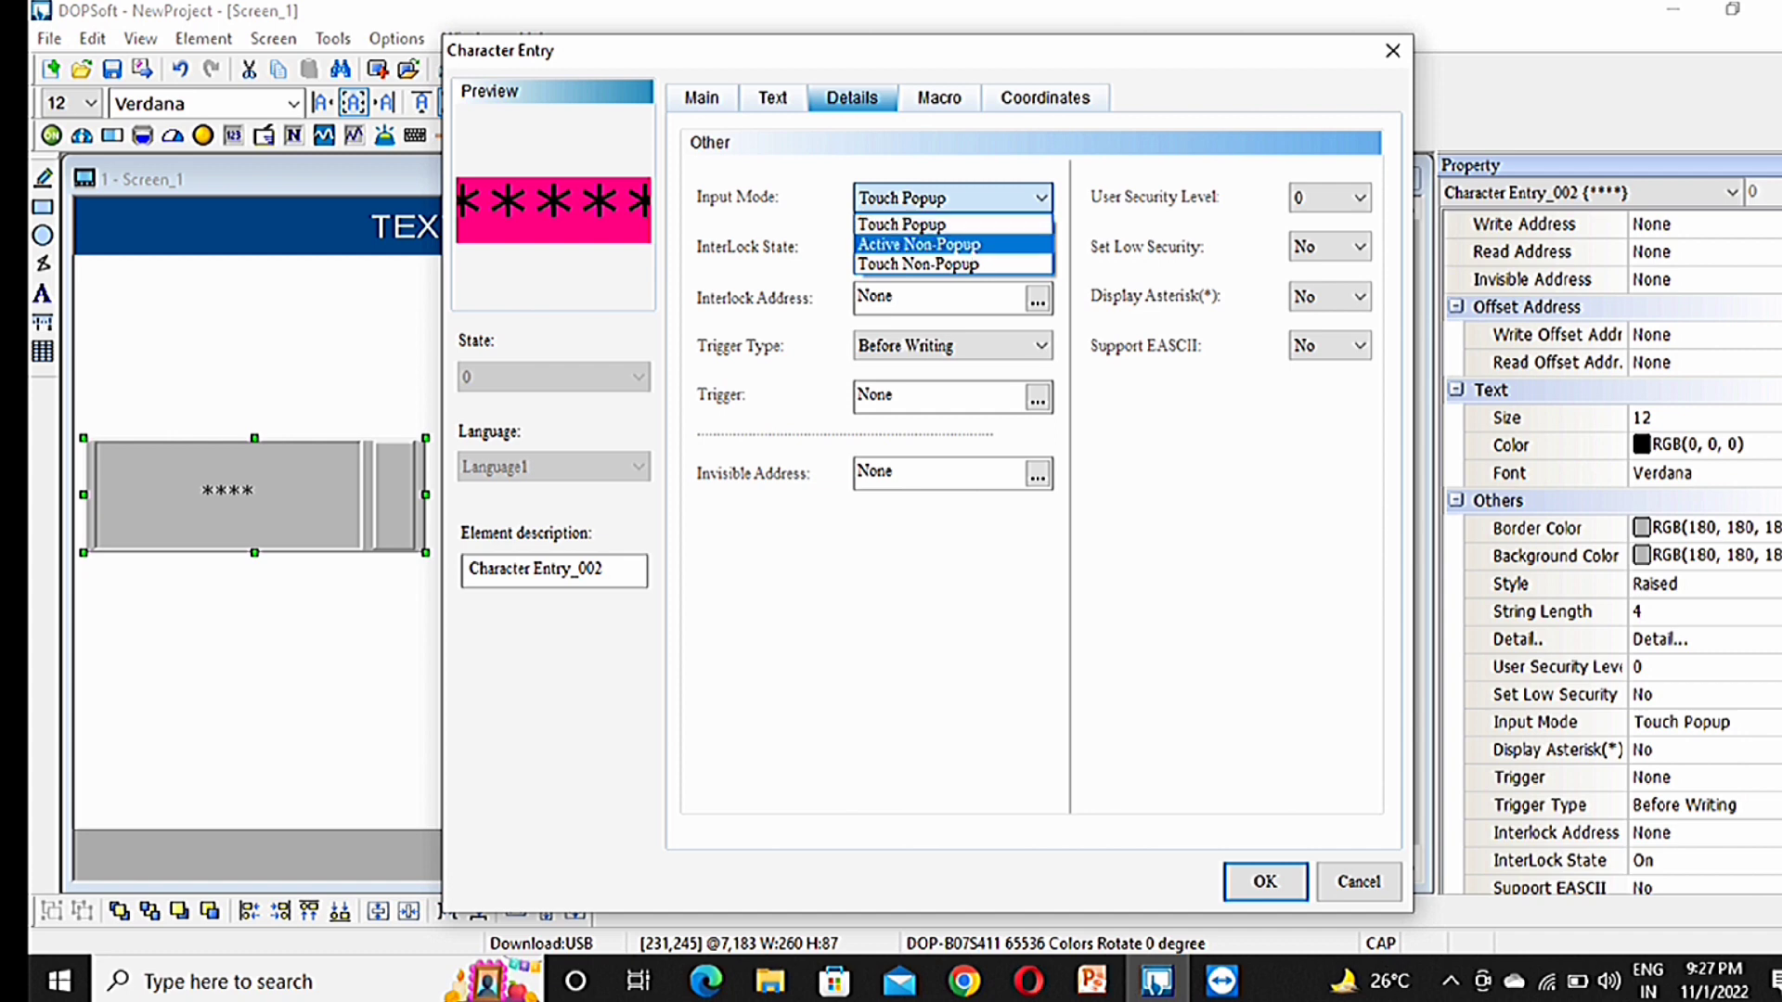
pyautogui.click(965, 245)
pyautogui.click(1040, 198)
pyautogui.click(952, 224)
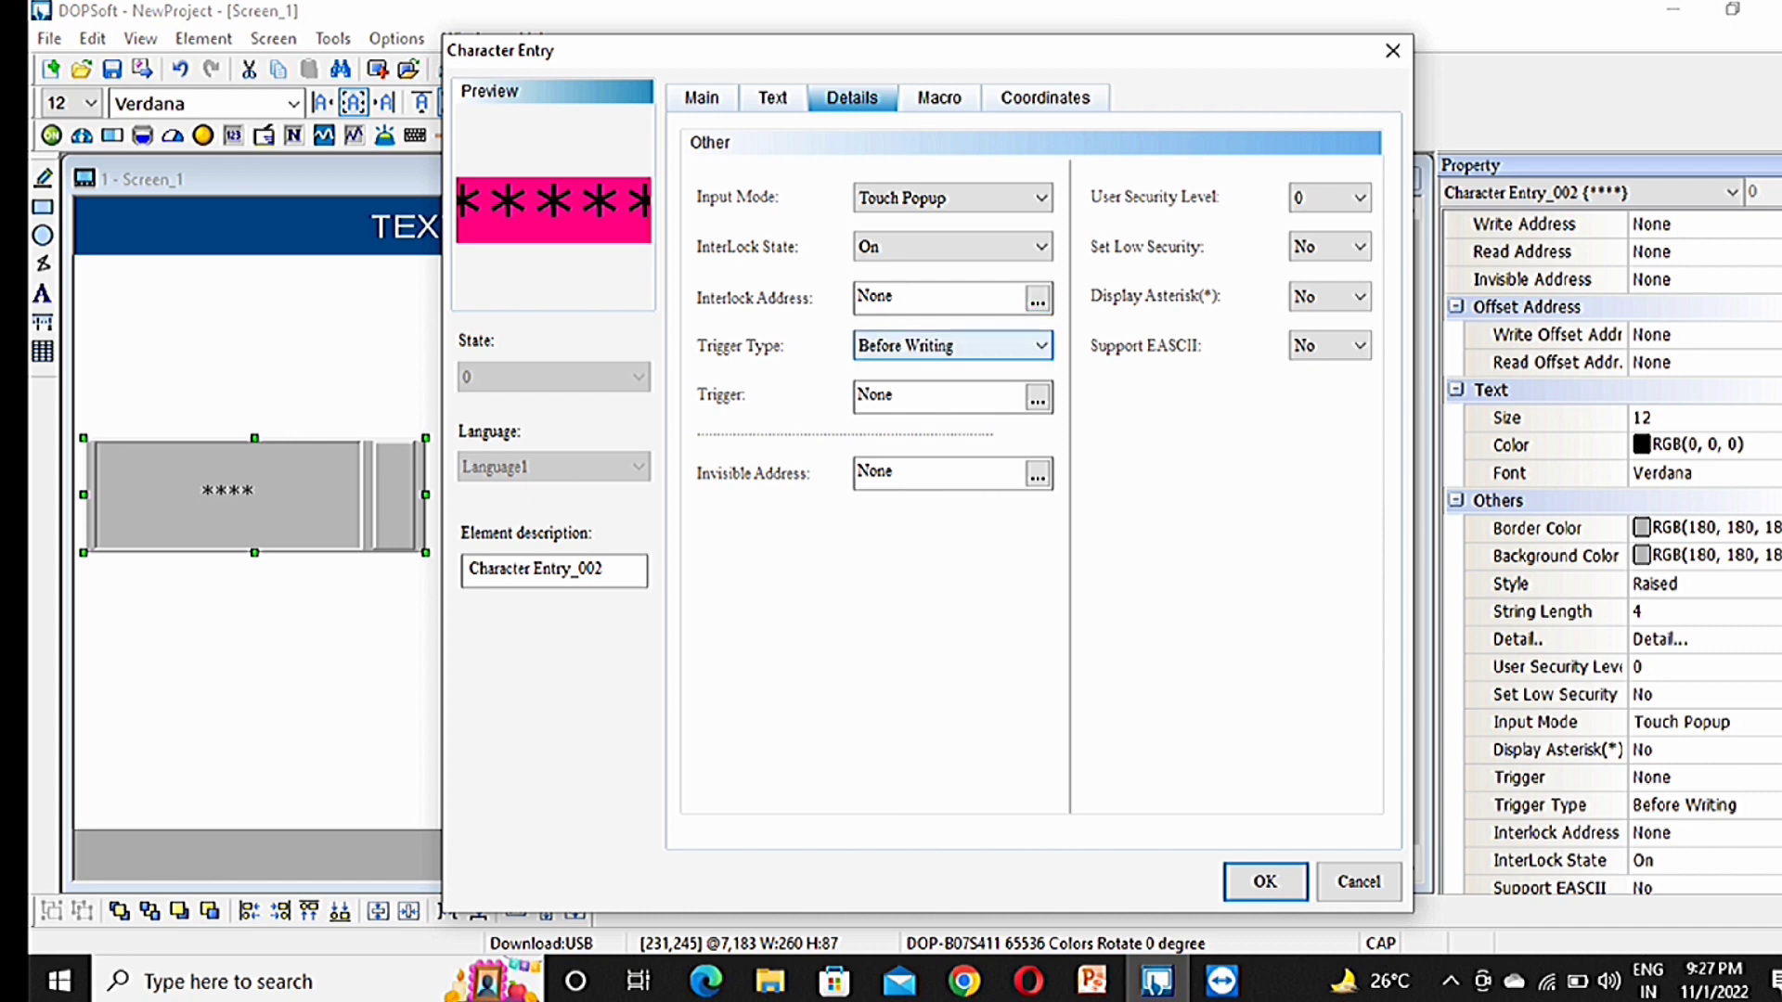
pyautogui.click(951, 345)
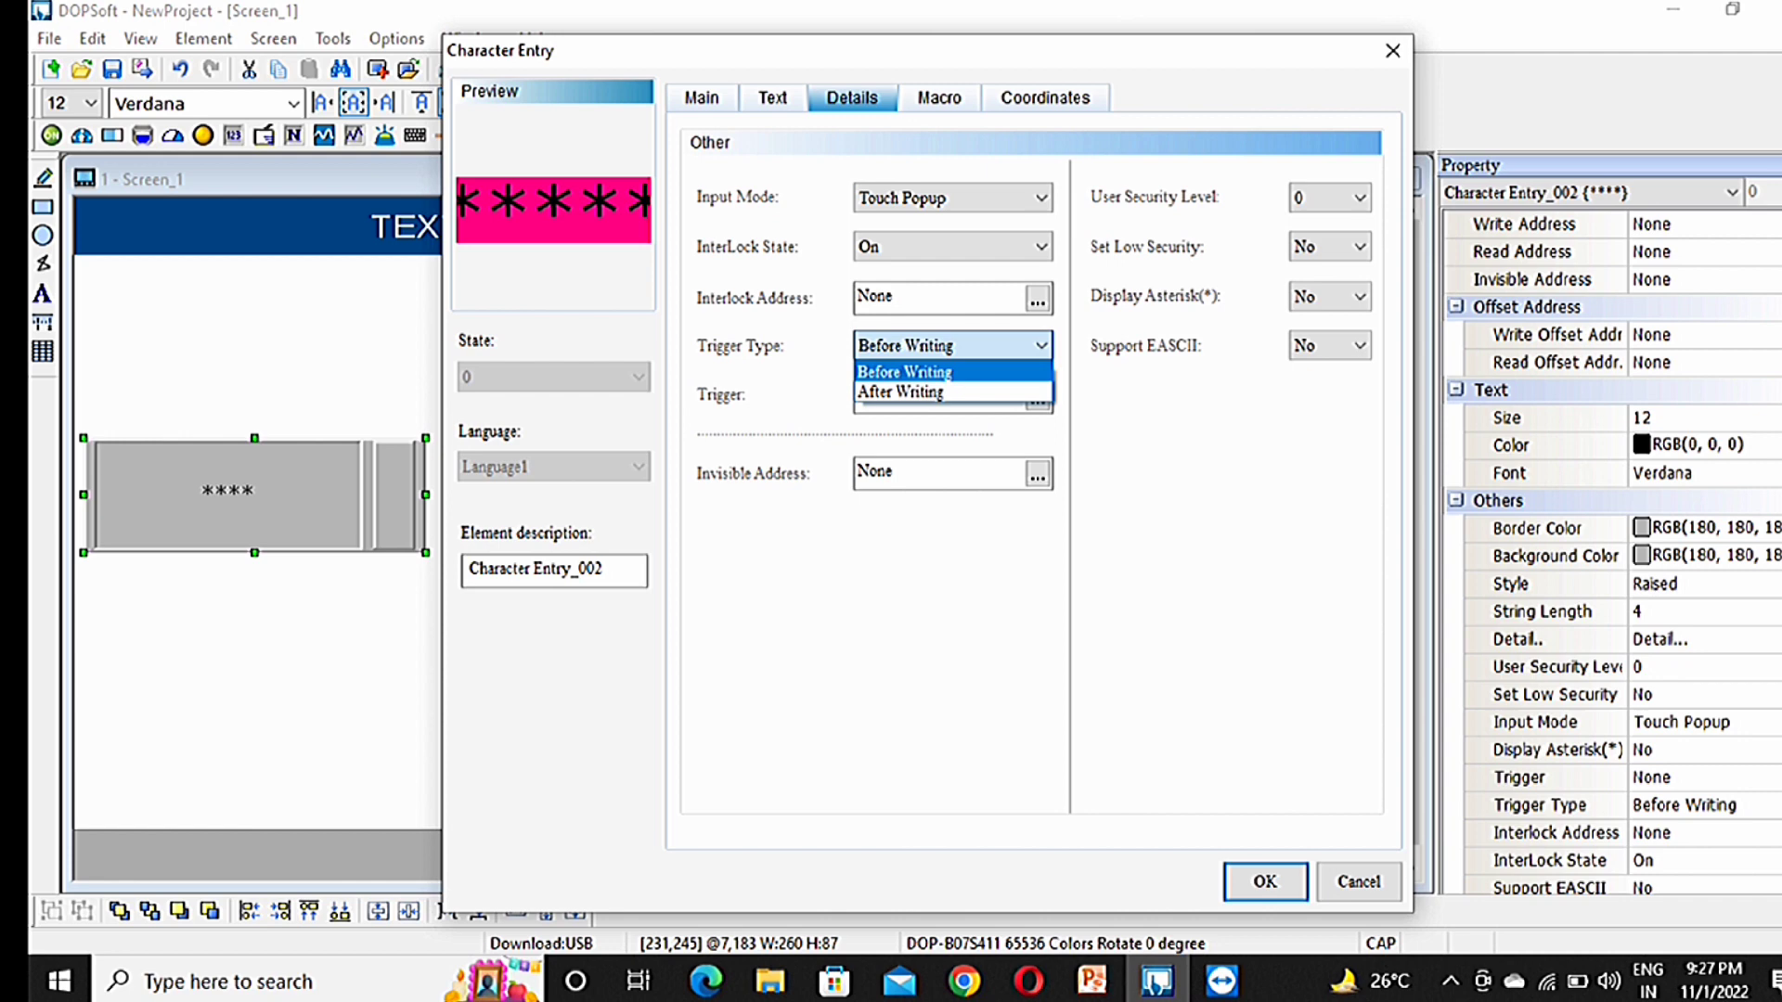
pyautogui.click(952, 345)
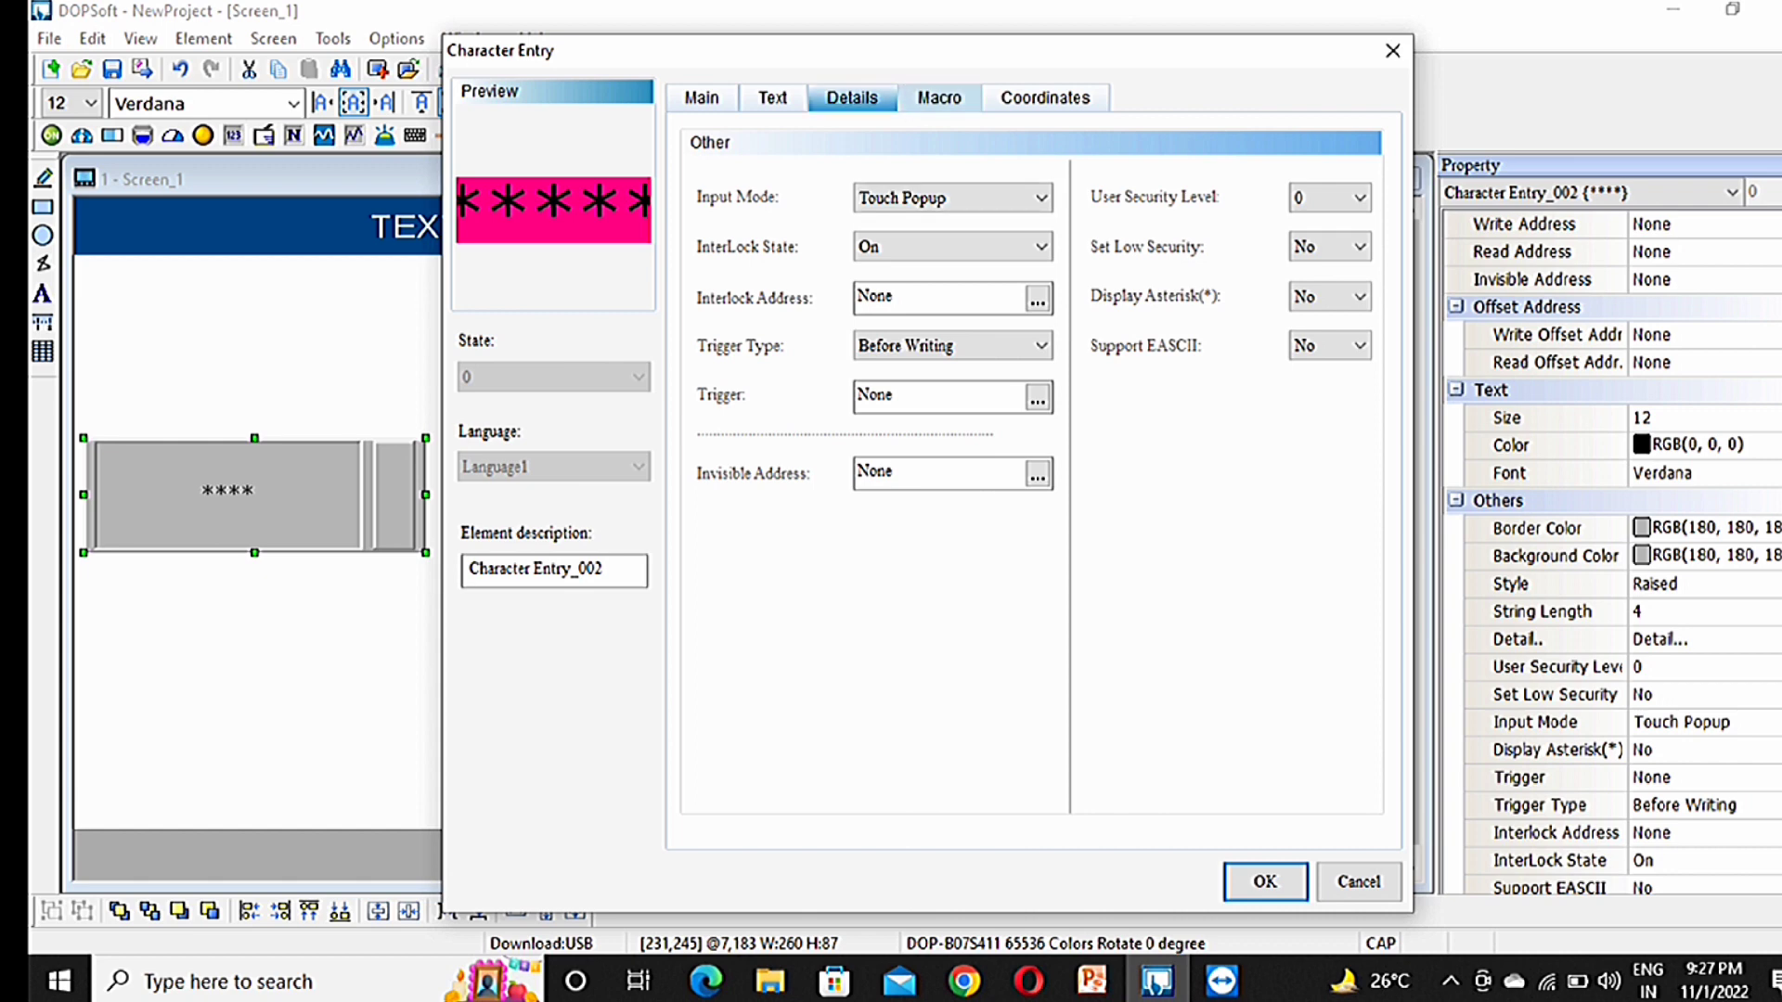
# Step: Review the Macro tab, return to Main, and apply the entry settings with OK
pyautogui.click(939, 98)
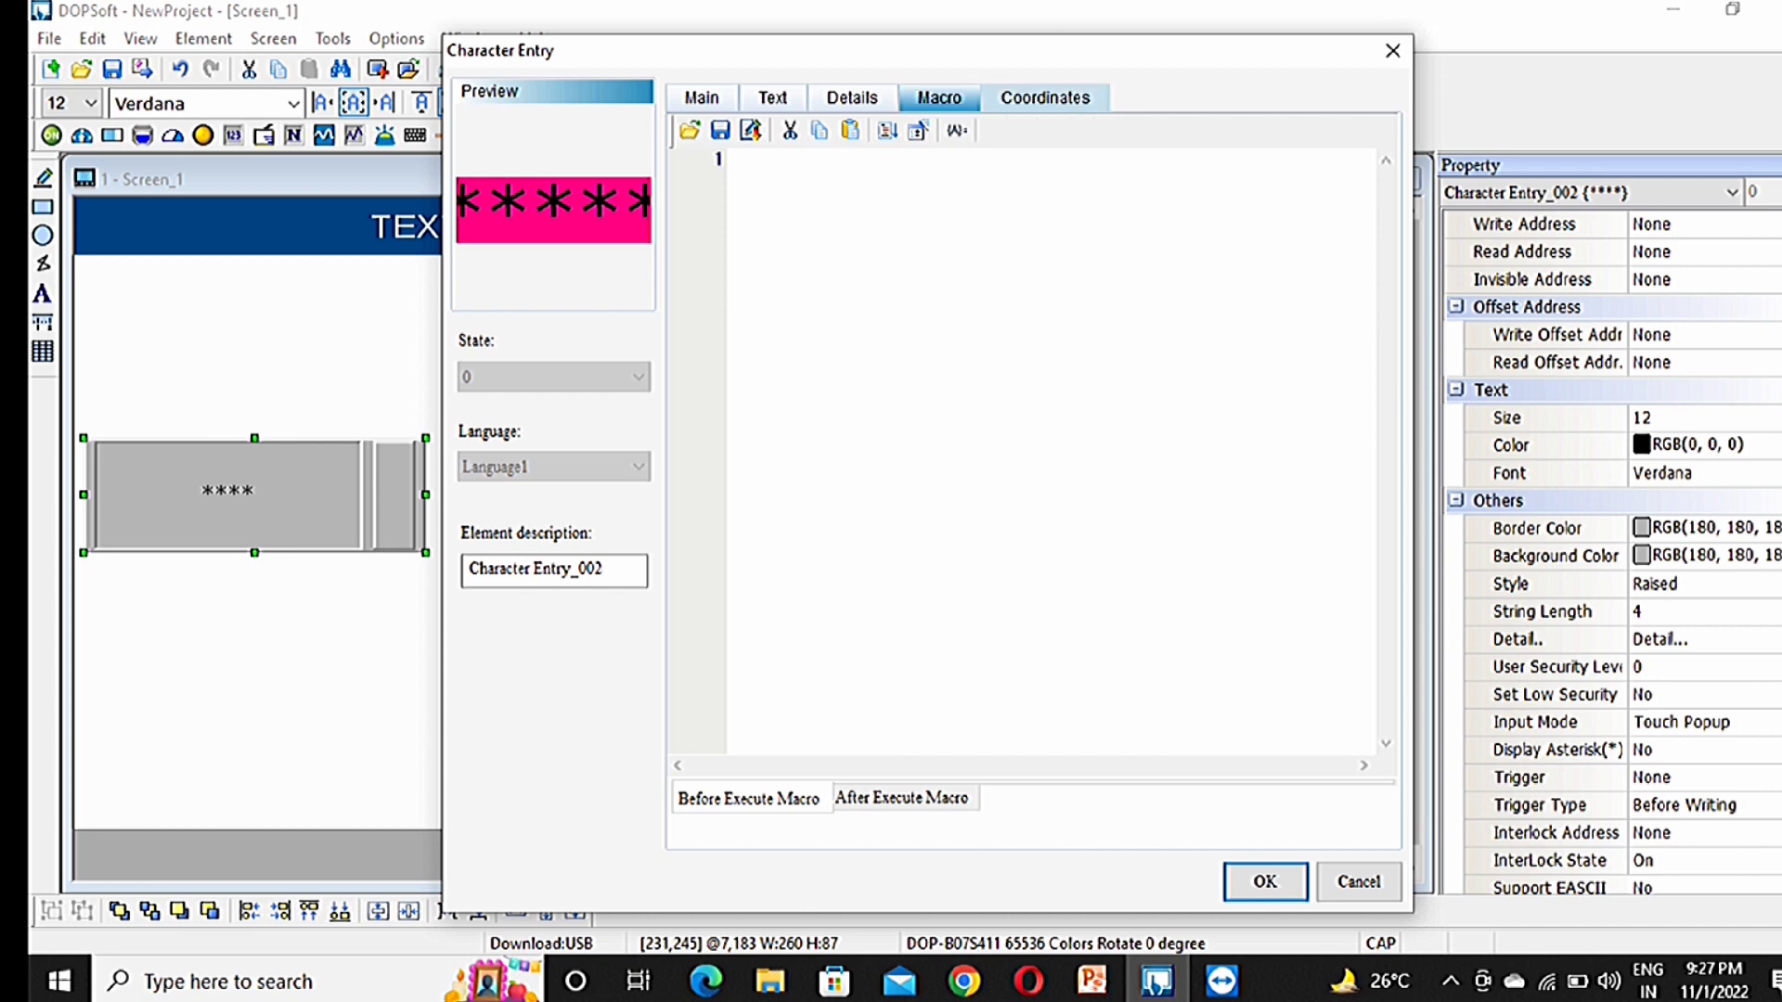
pyautogui.click(702, 99)
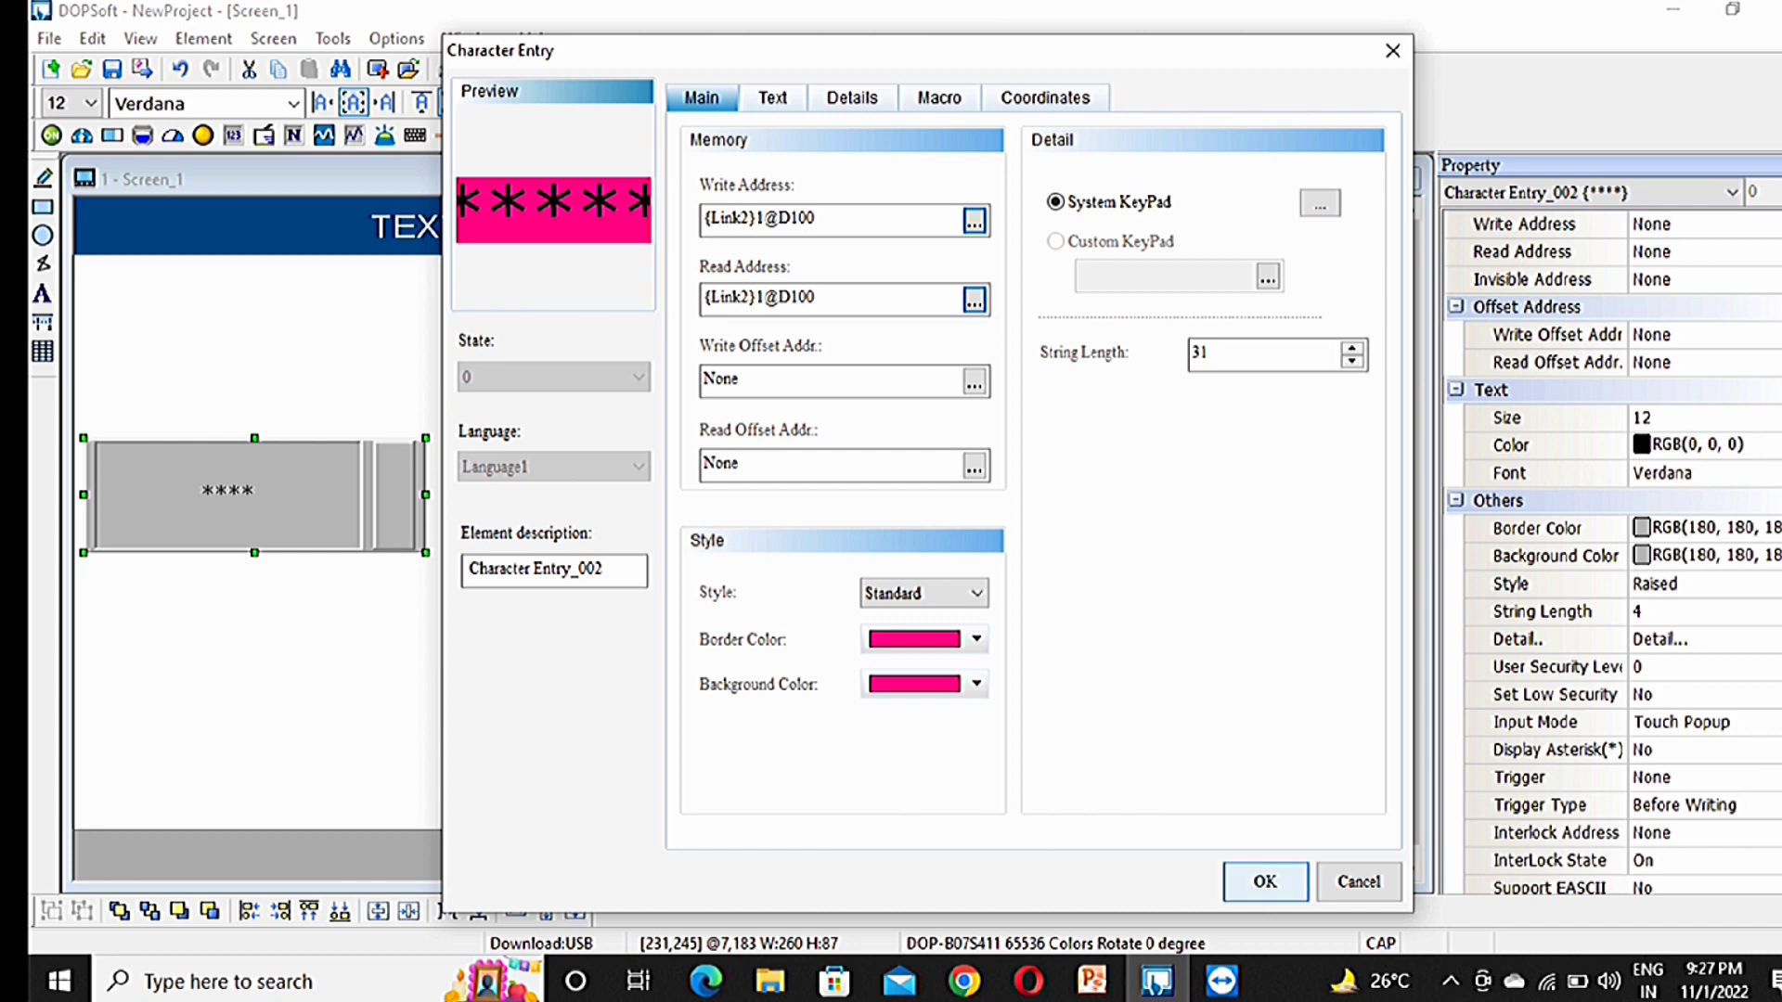
pyautogui.click(1265, 881)
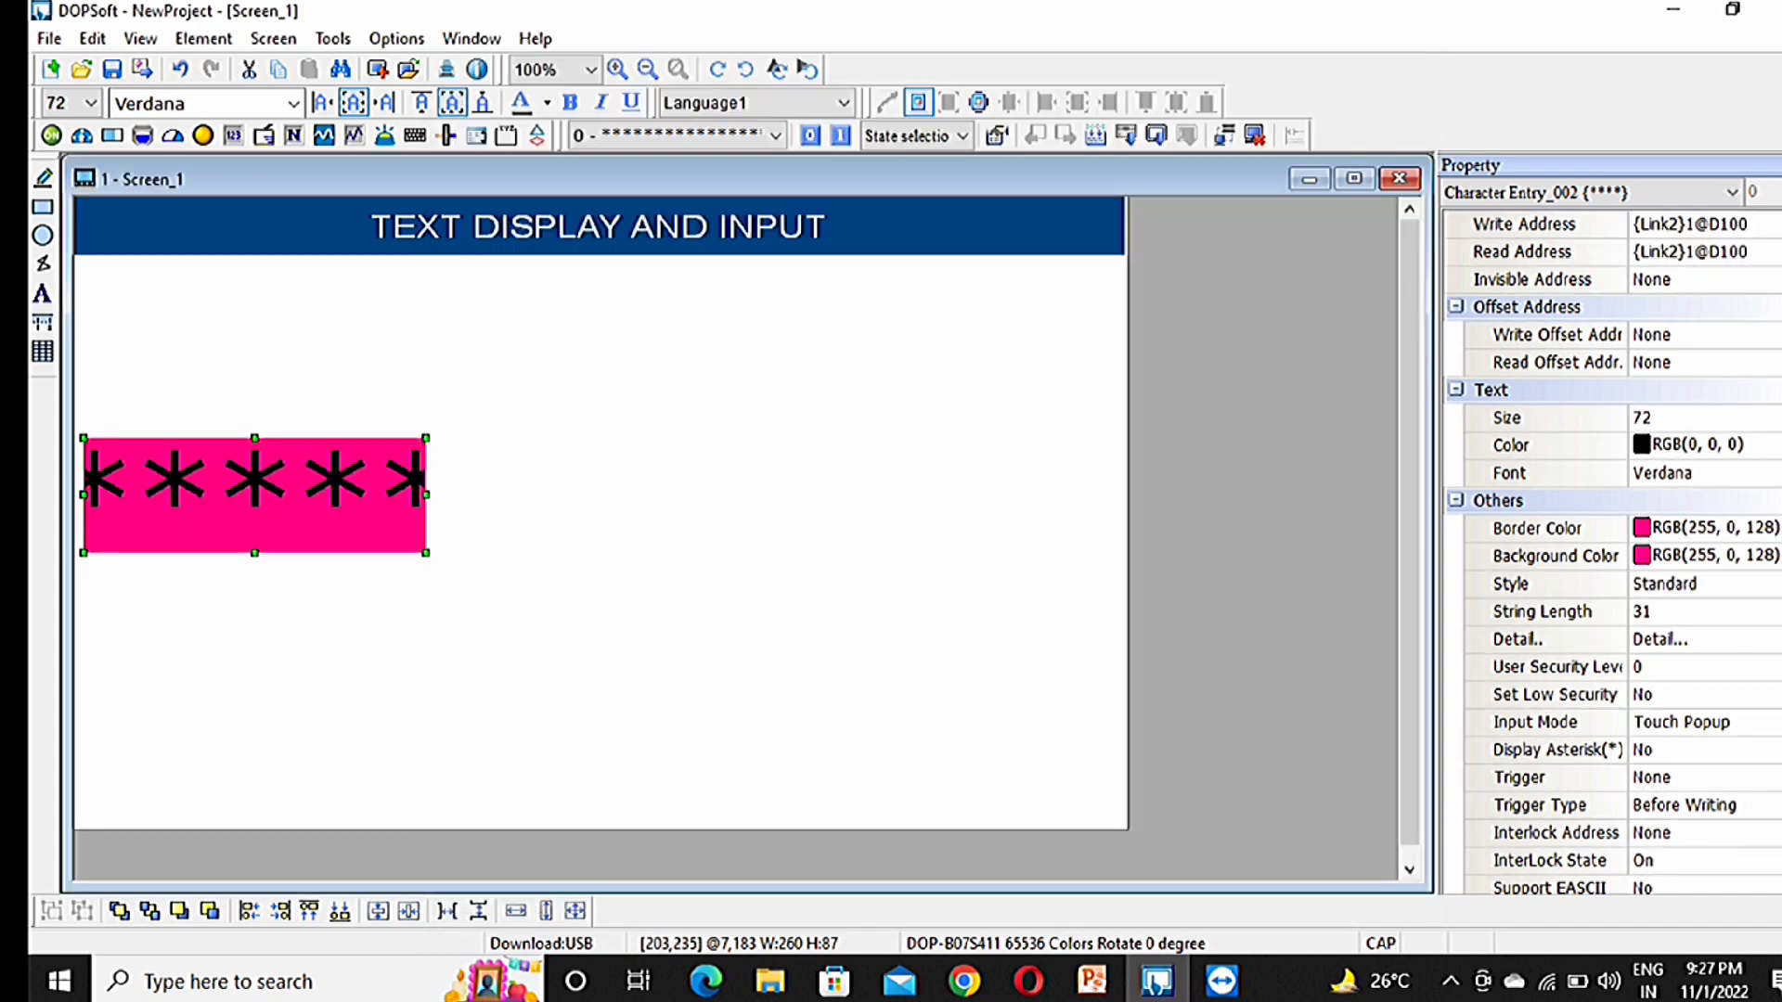
# Step: Widen the pink entry, move it just below the title, and reopen its settings
pyautogui.moveTo(341, 507); pyautogui.dragTo(785, 432)
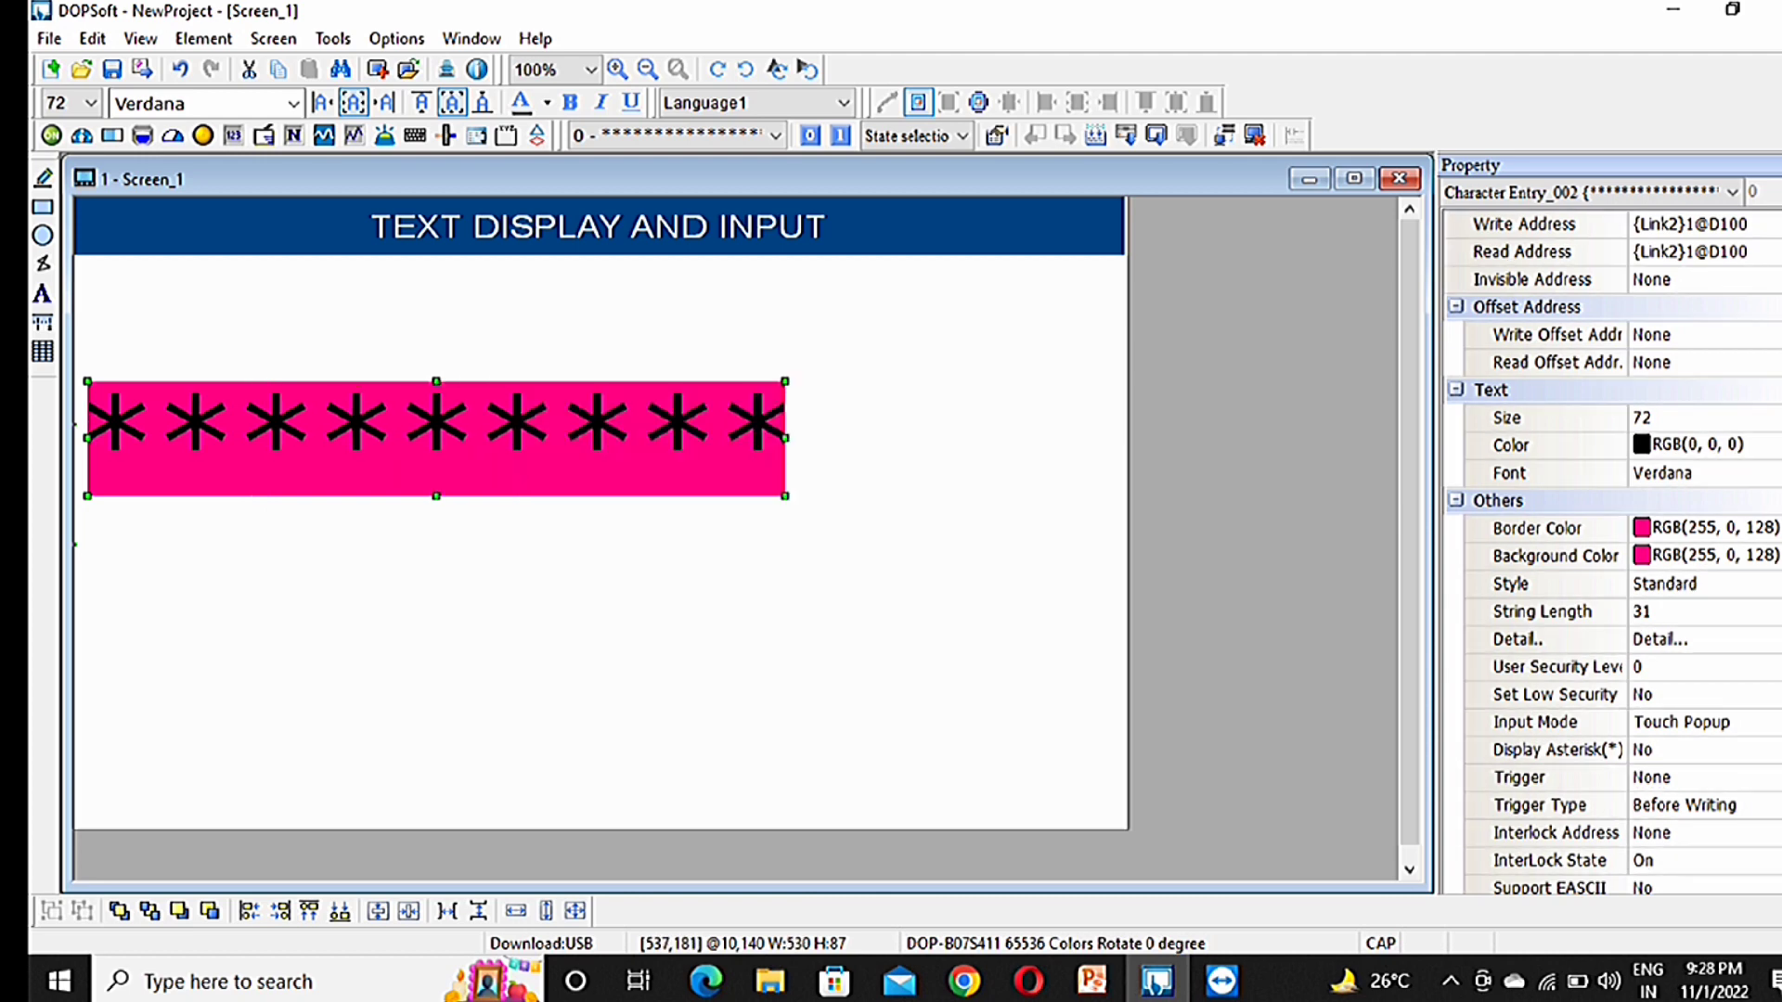
pyautogui.moveTo(785, 437); pyautogui.dragTo(985, 437)
pyautogui.moveTo(594, 415); pyautogui.dragTo(661, 341)
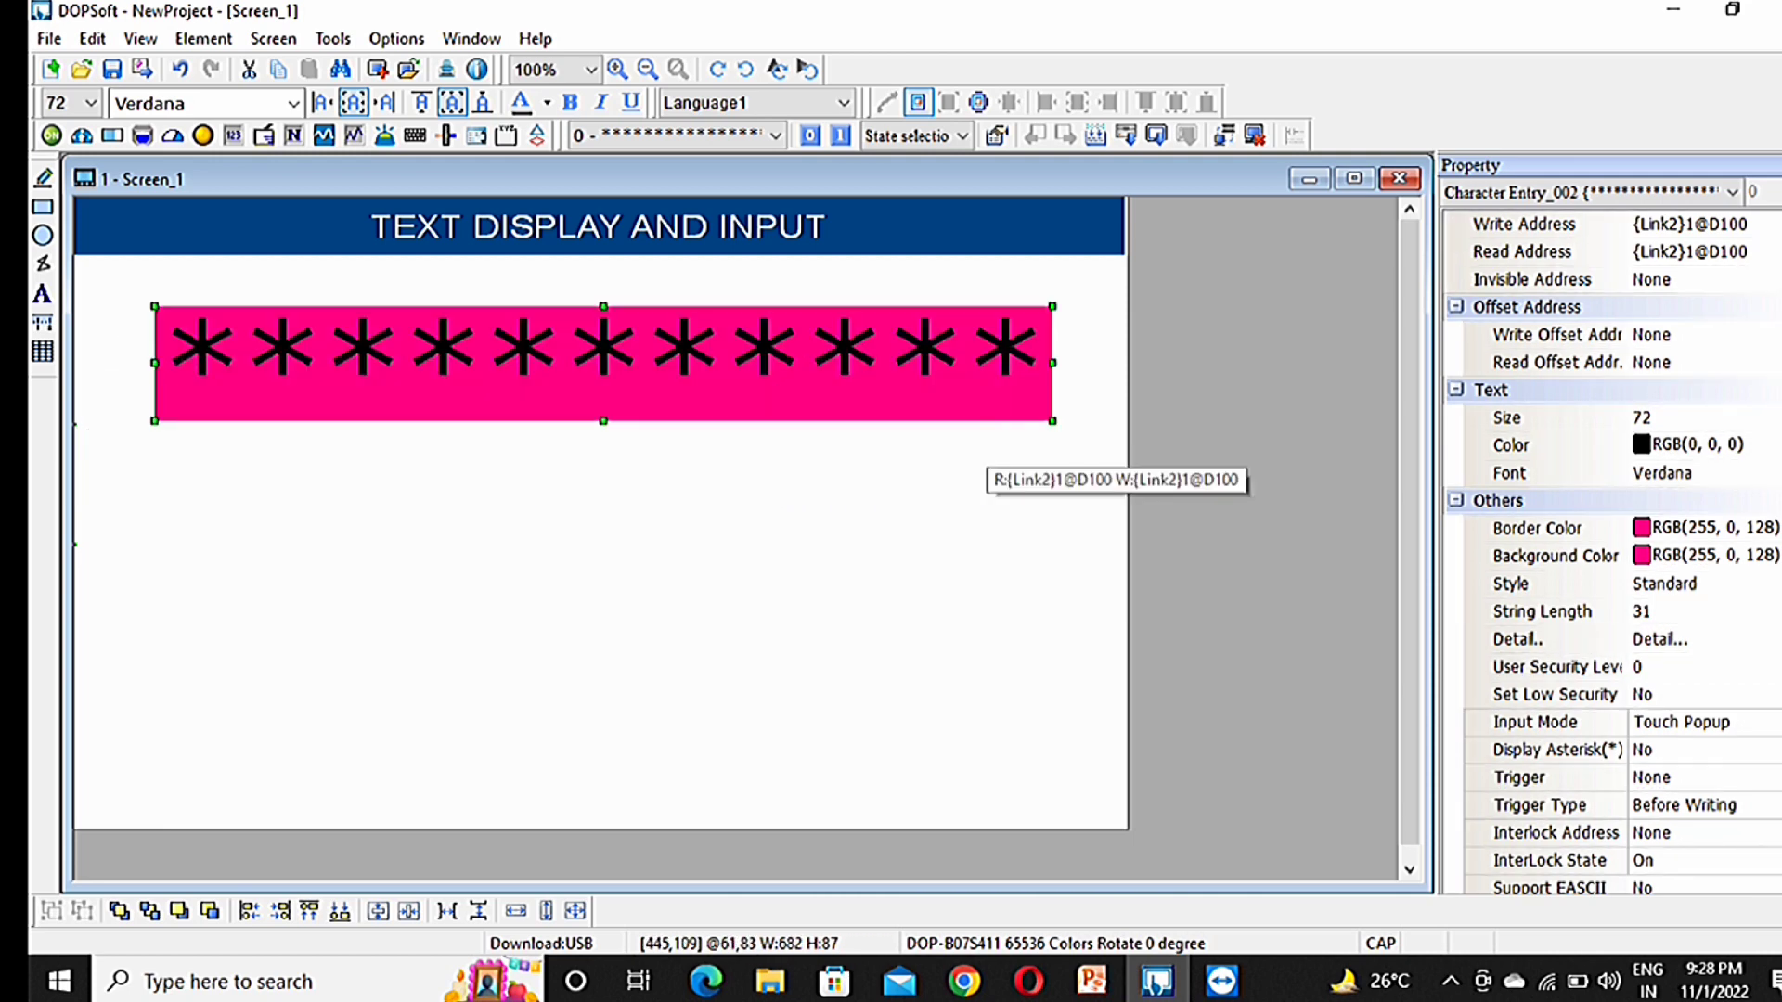
pyautogui.doubleClick(661, 340)
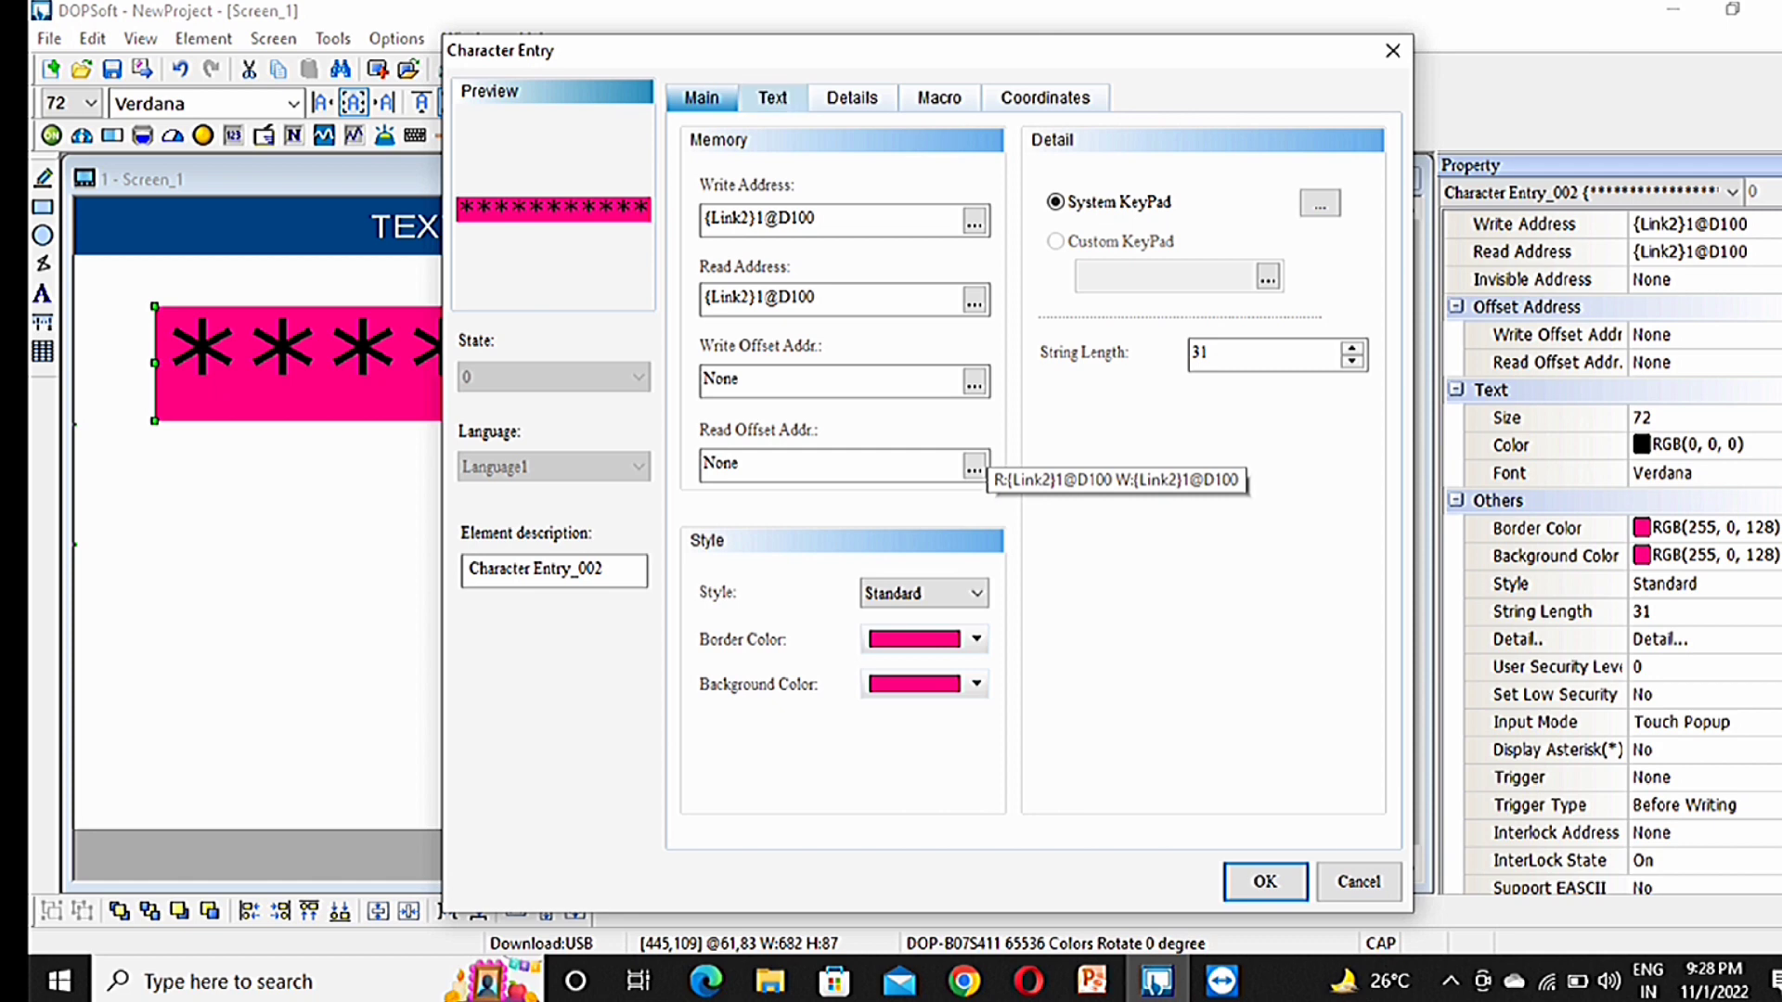
pyautogui.click(773, 98)
# Step: Reduce the entry text to size 28 and launch Tools > Off Line Simulation
pyautogui.click(849, 249)
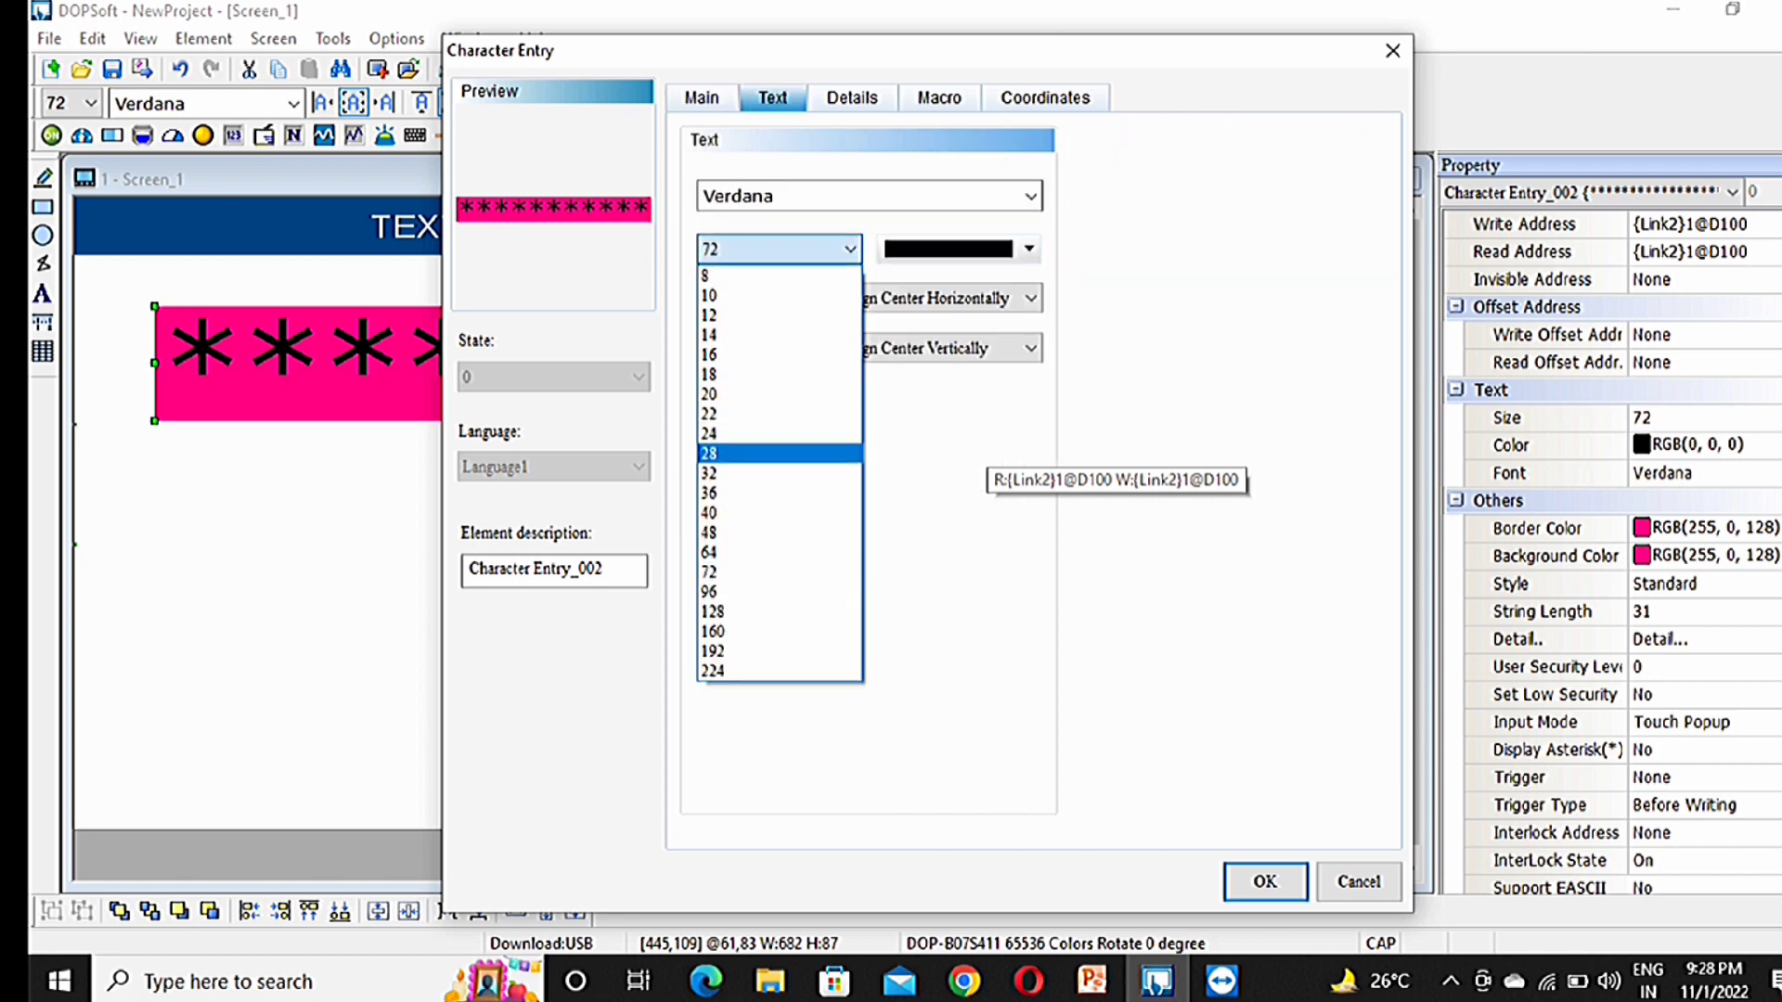
pyautogui.click(787, 455)
pyautogui.click(1265, 881)
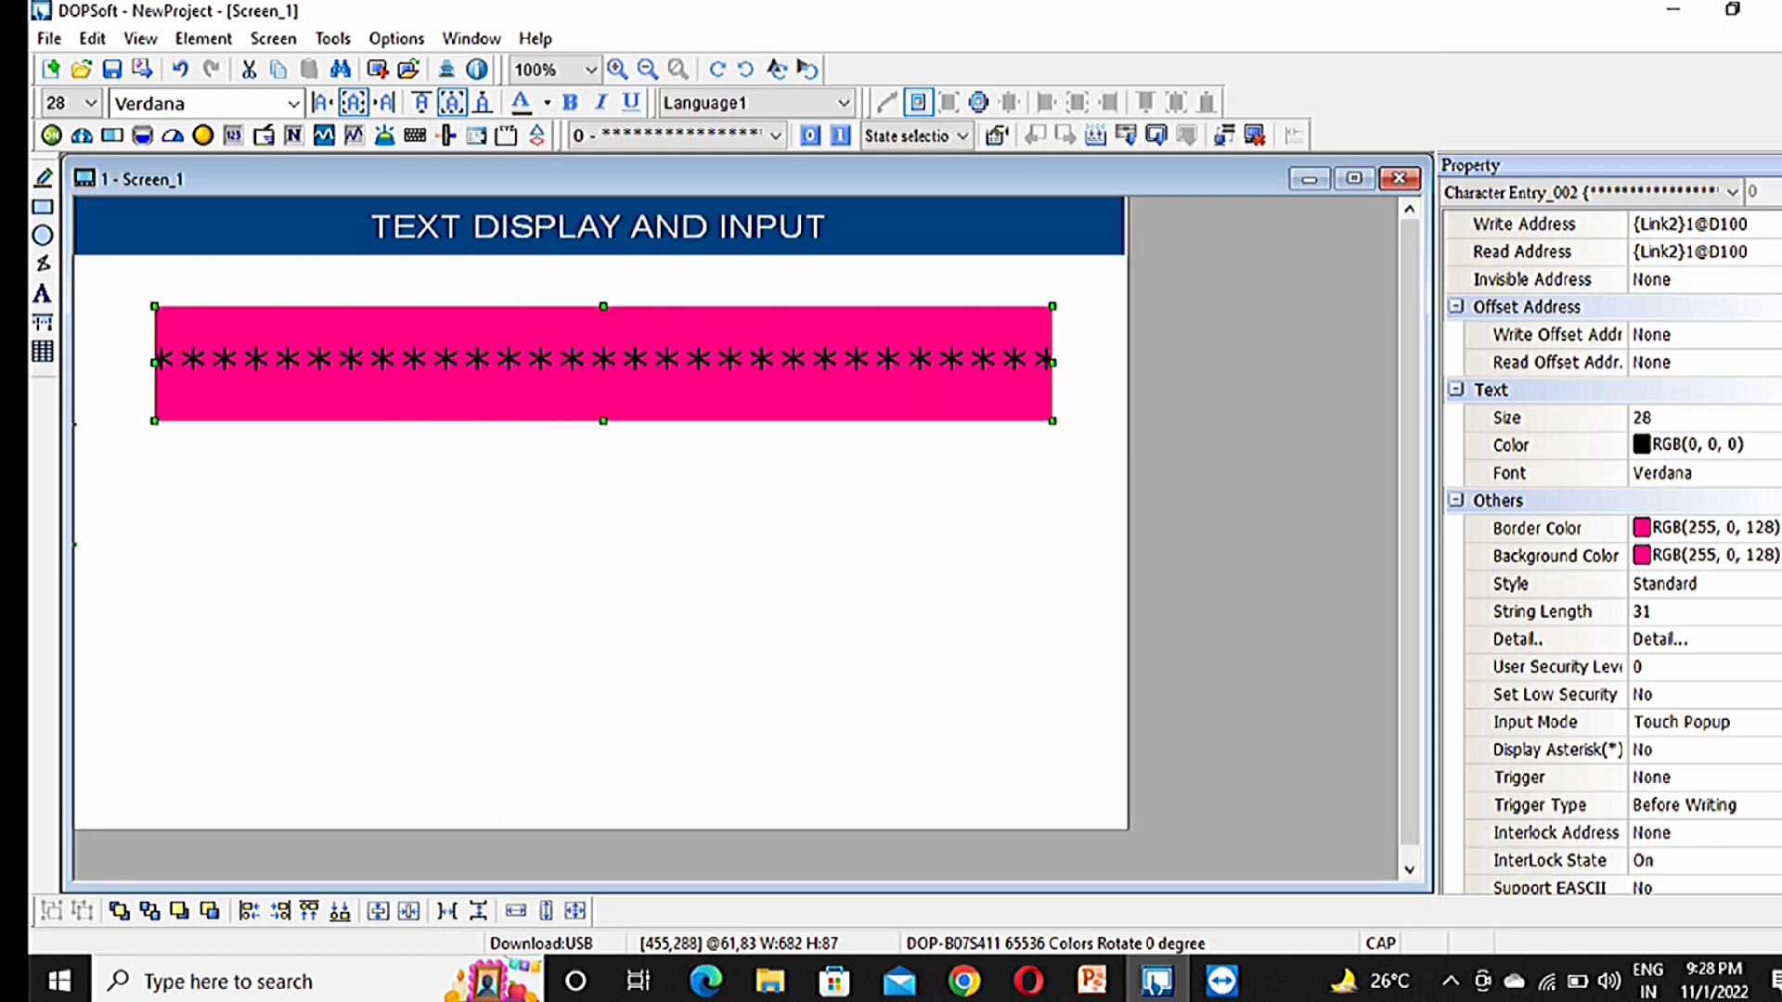
pyautogui.click(673, 576)
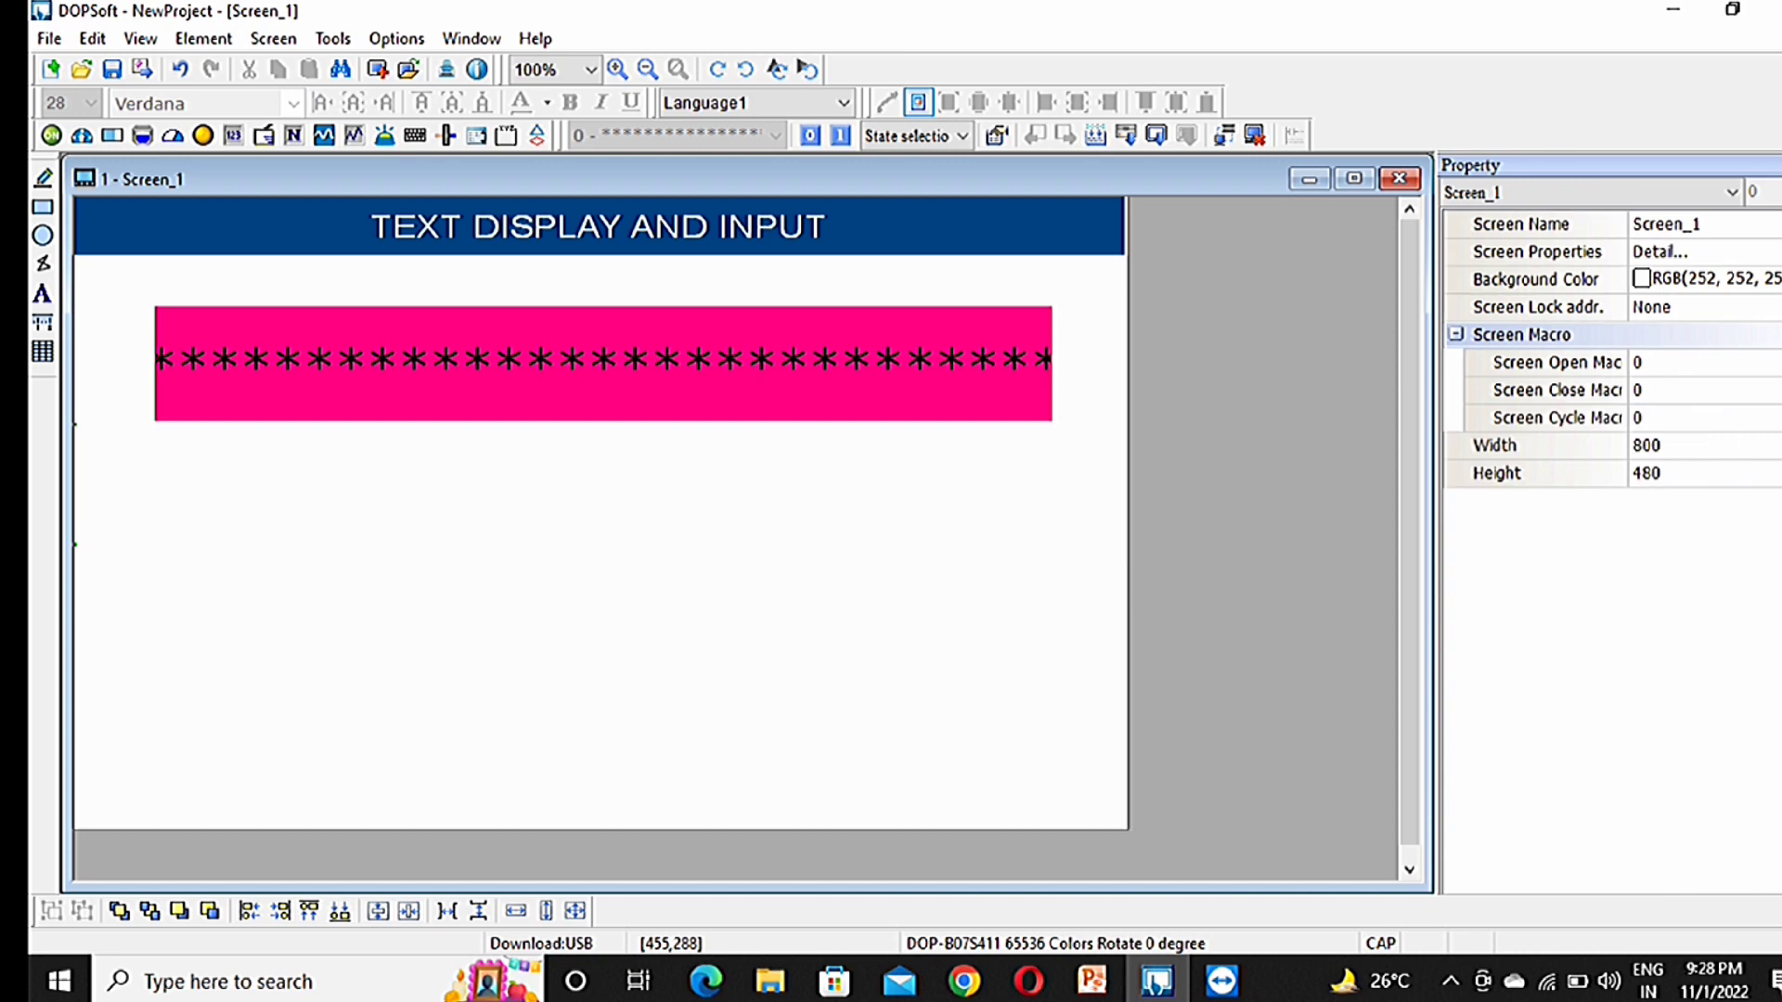
pyautogui.click(332, 38)
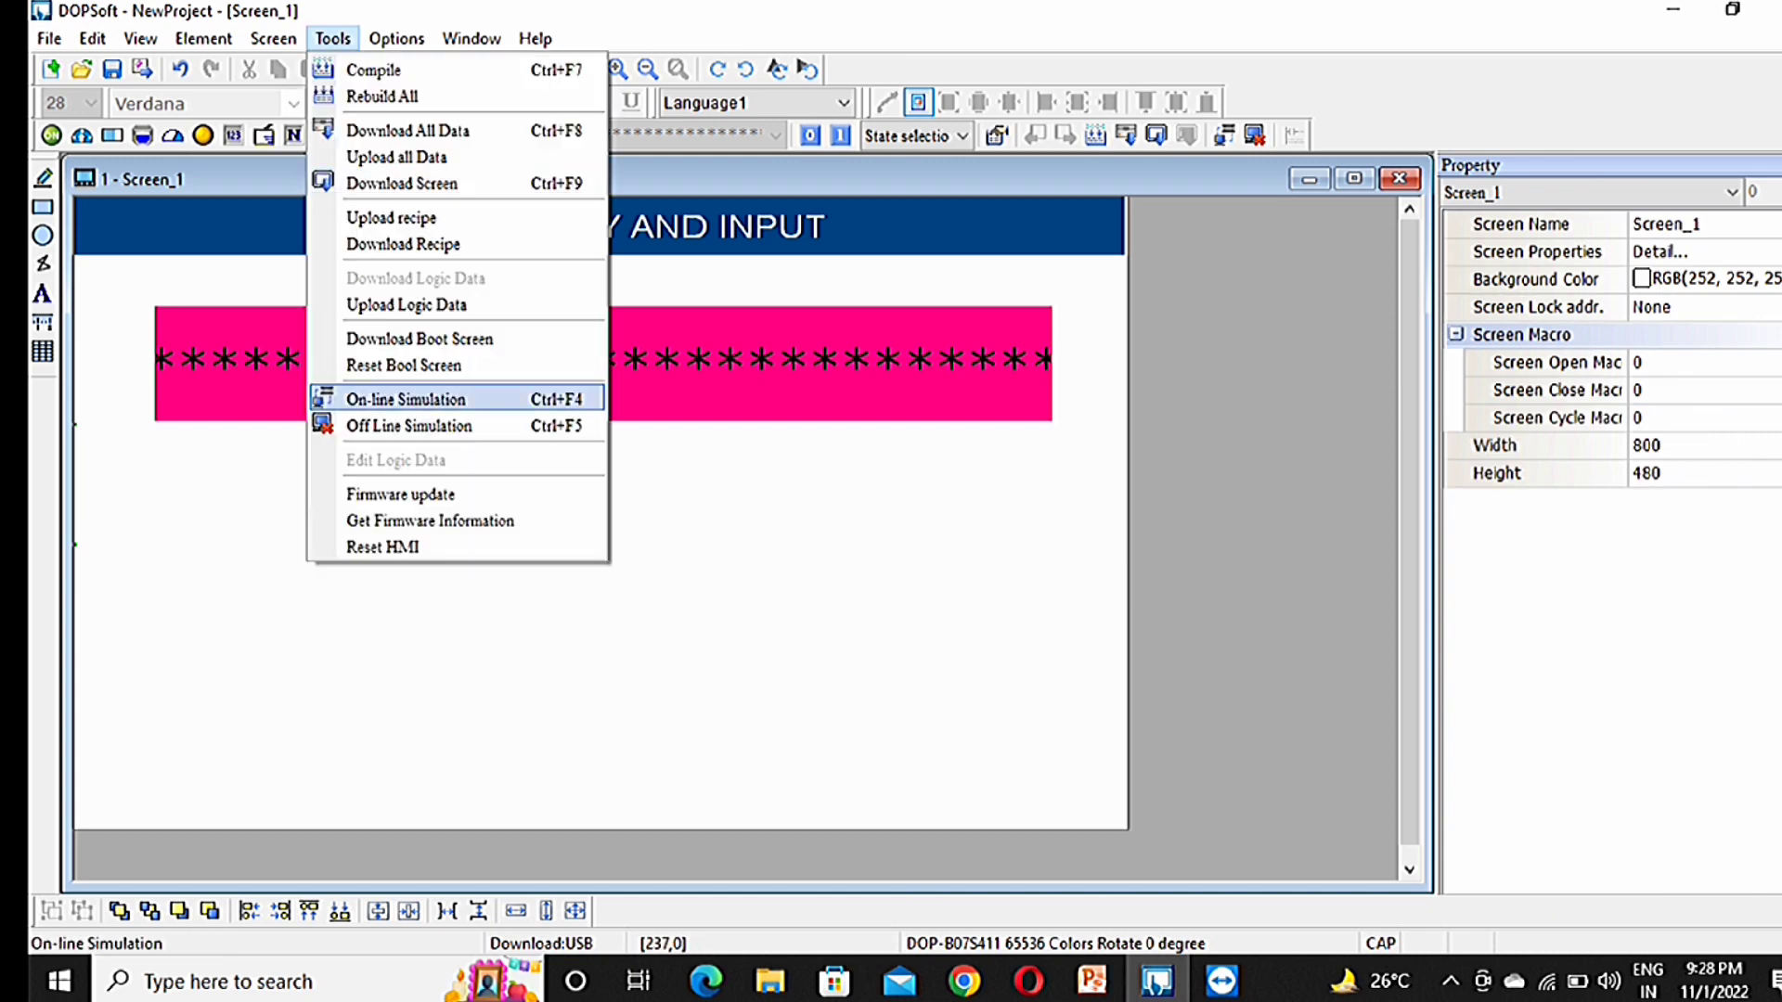
pyautogui.click(408, 425)
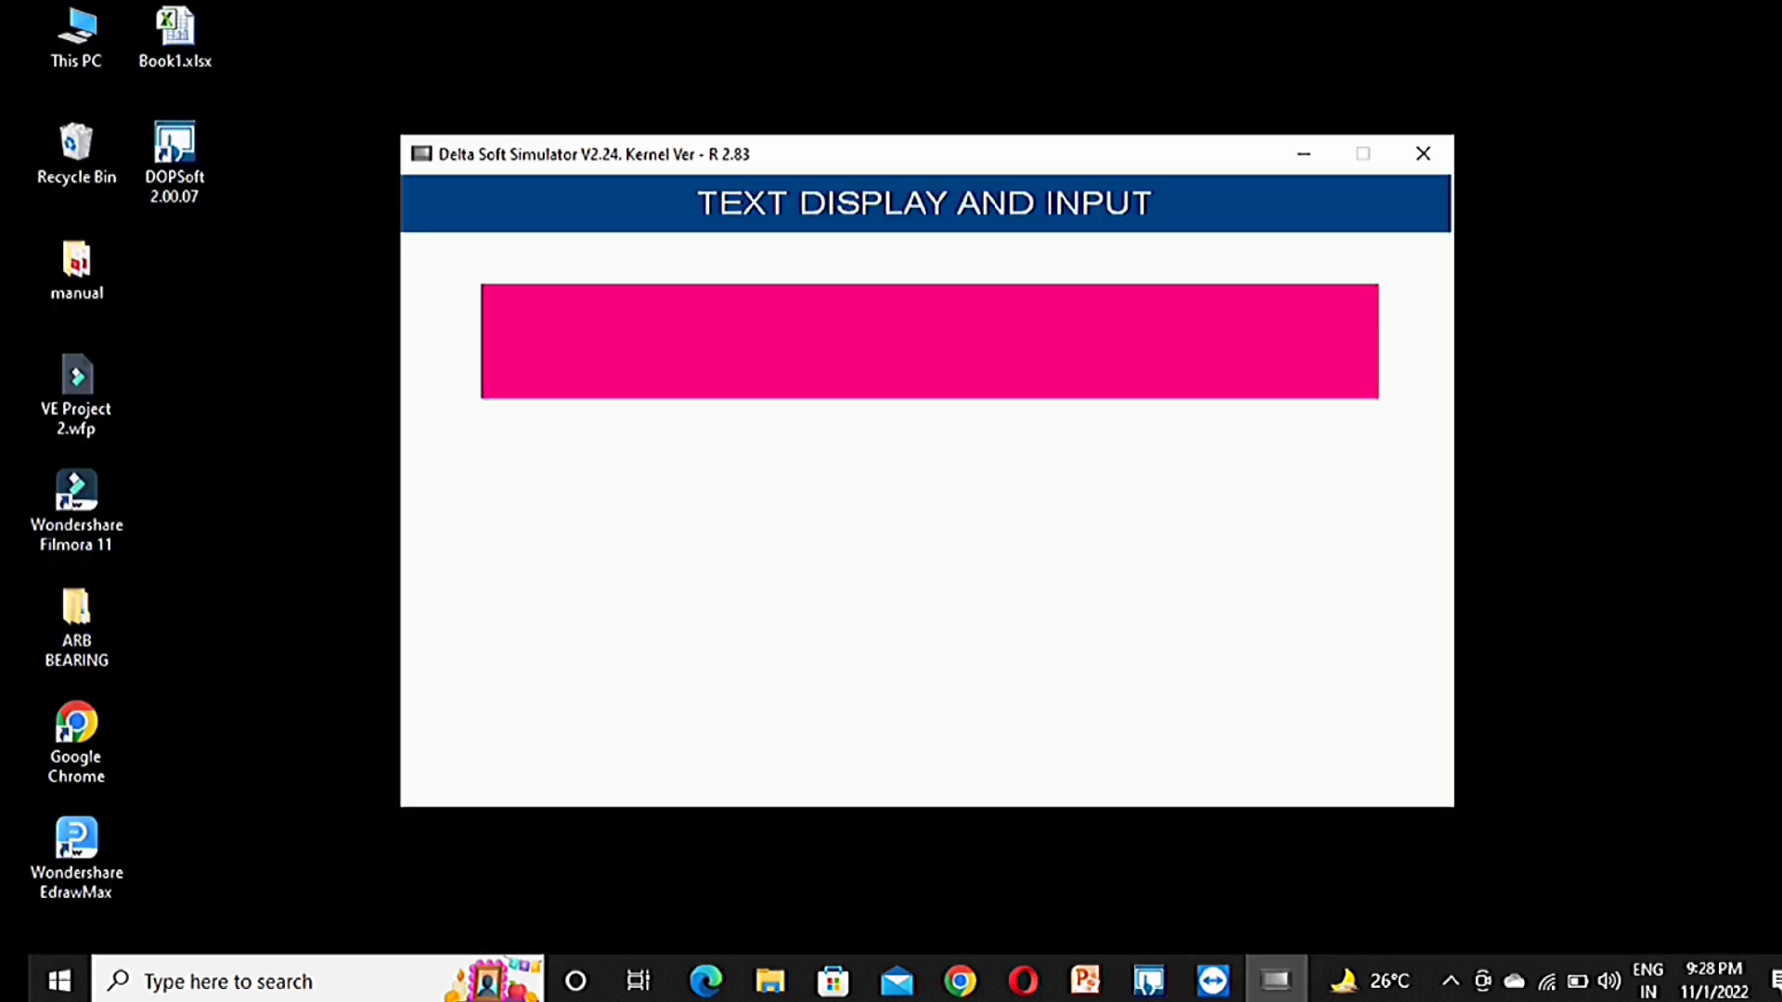
pyautogui.click(929, 342)
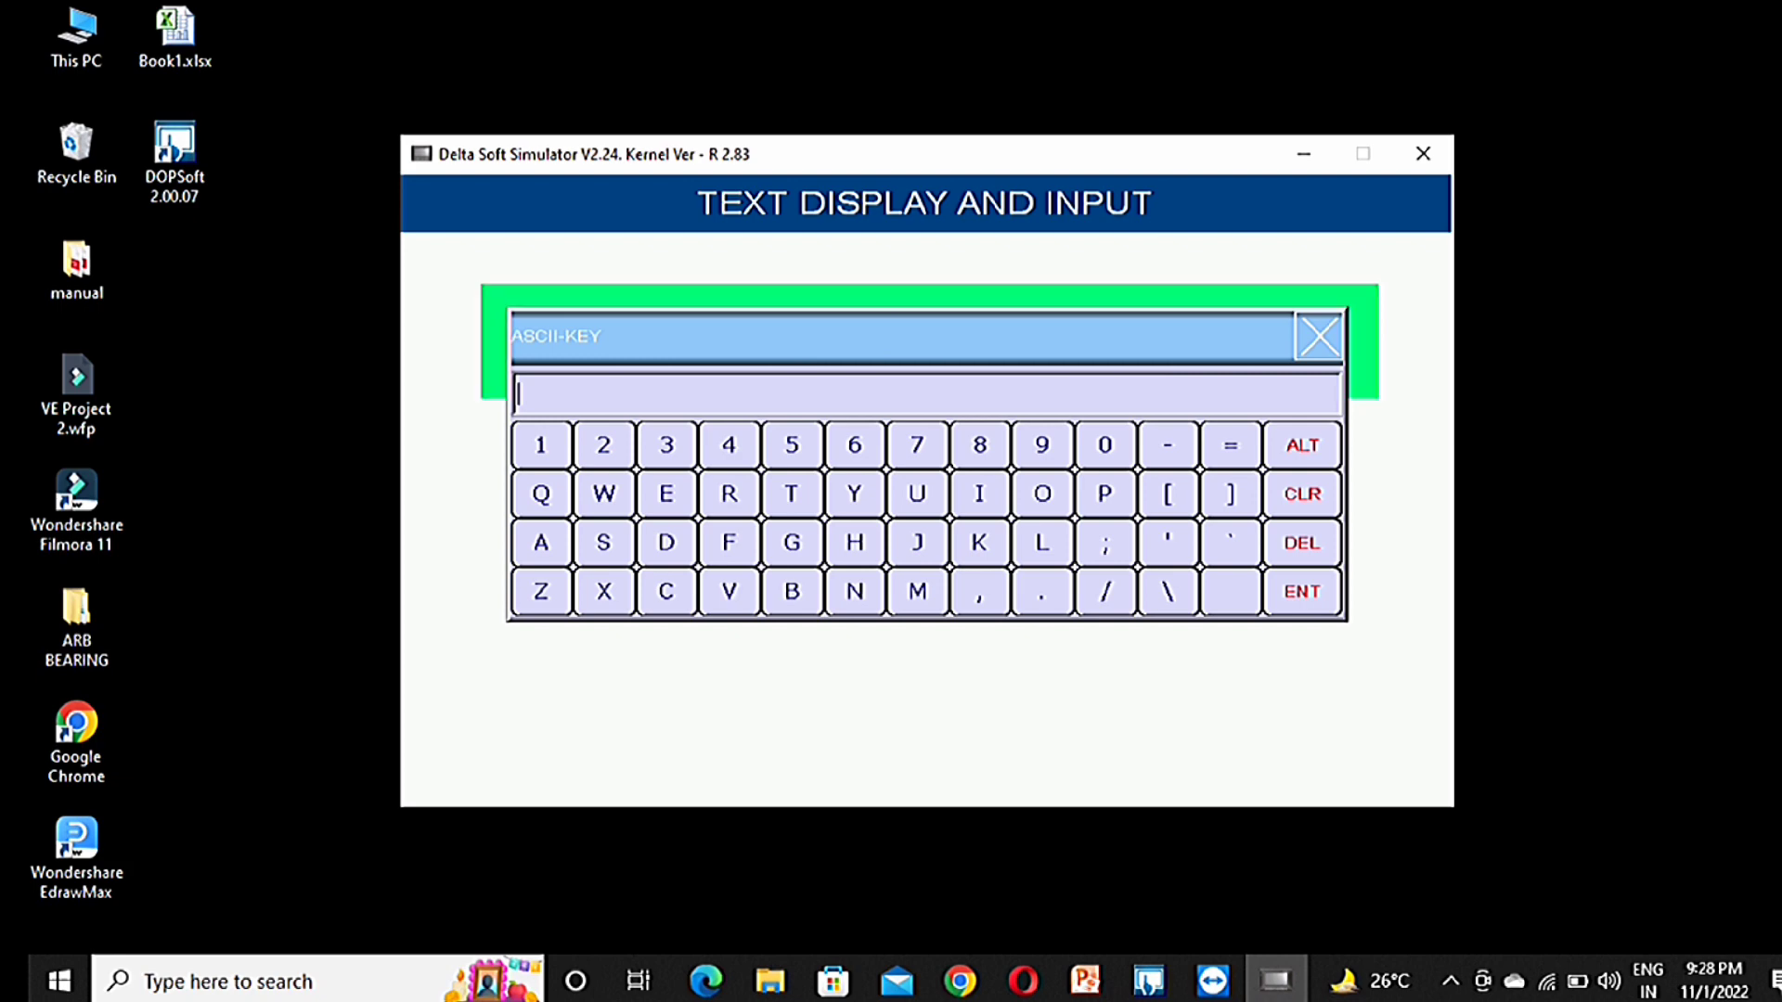
pyautogui.write('YOUTUB')
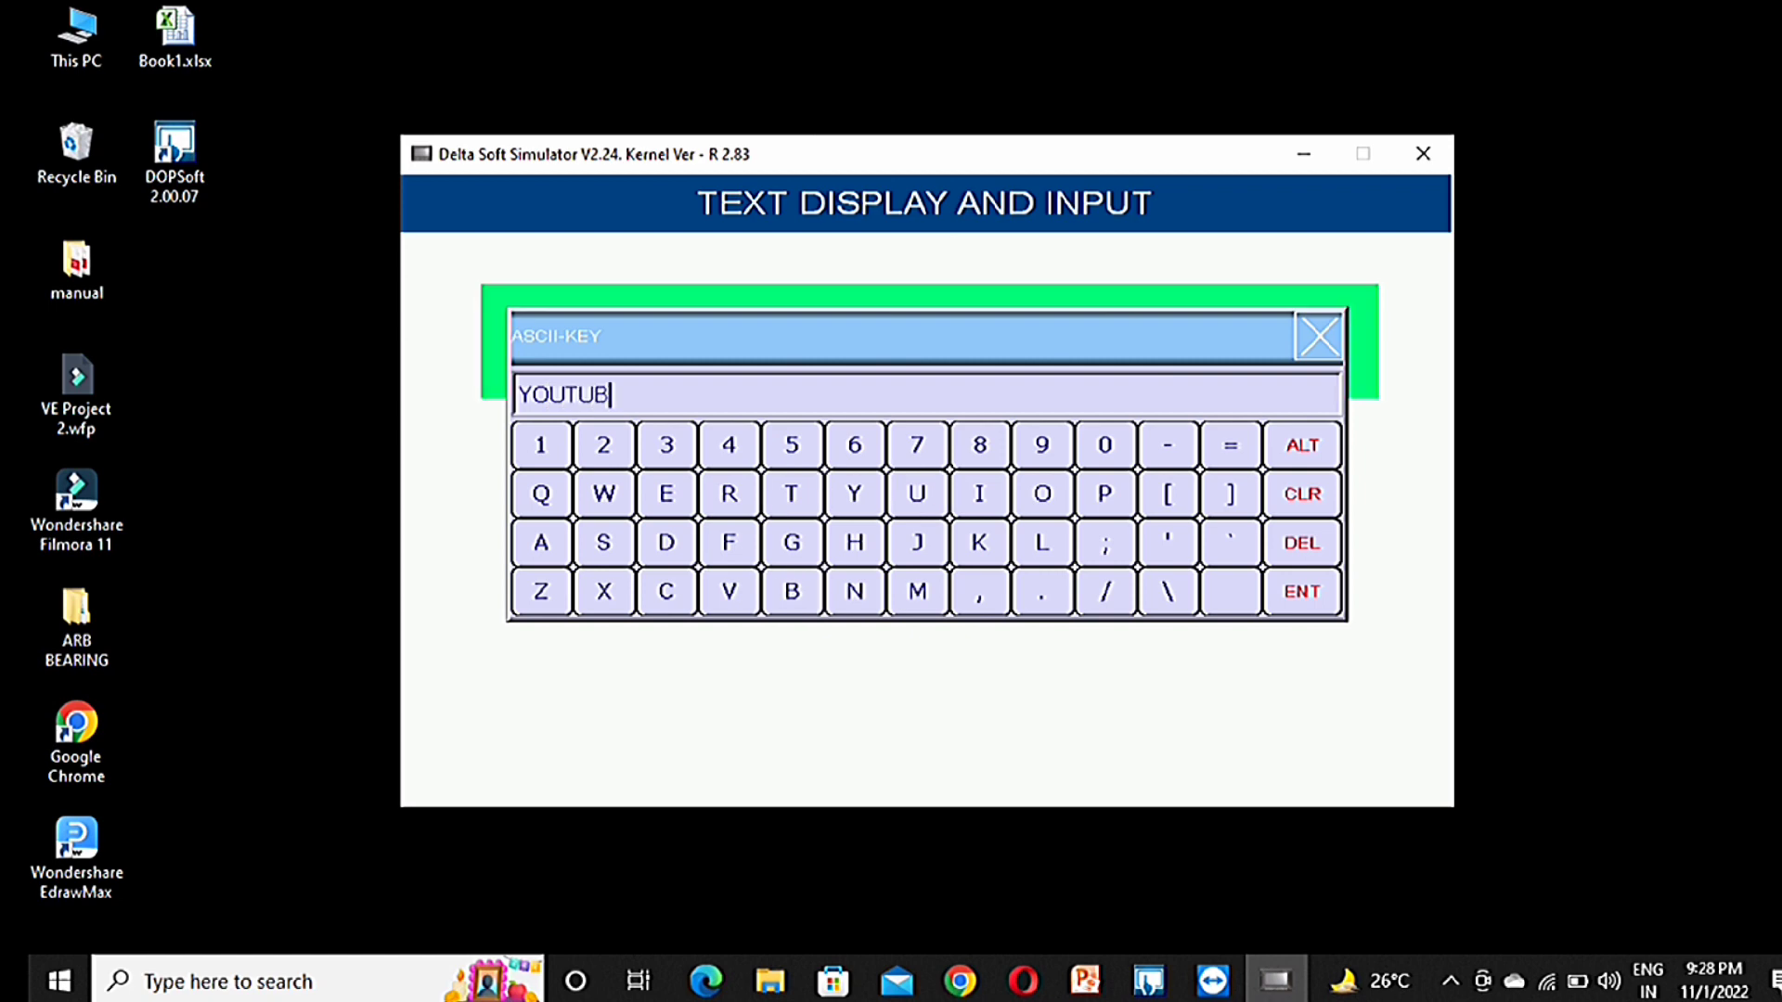
pyautogui.write('E1234567')
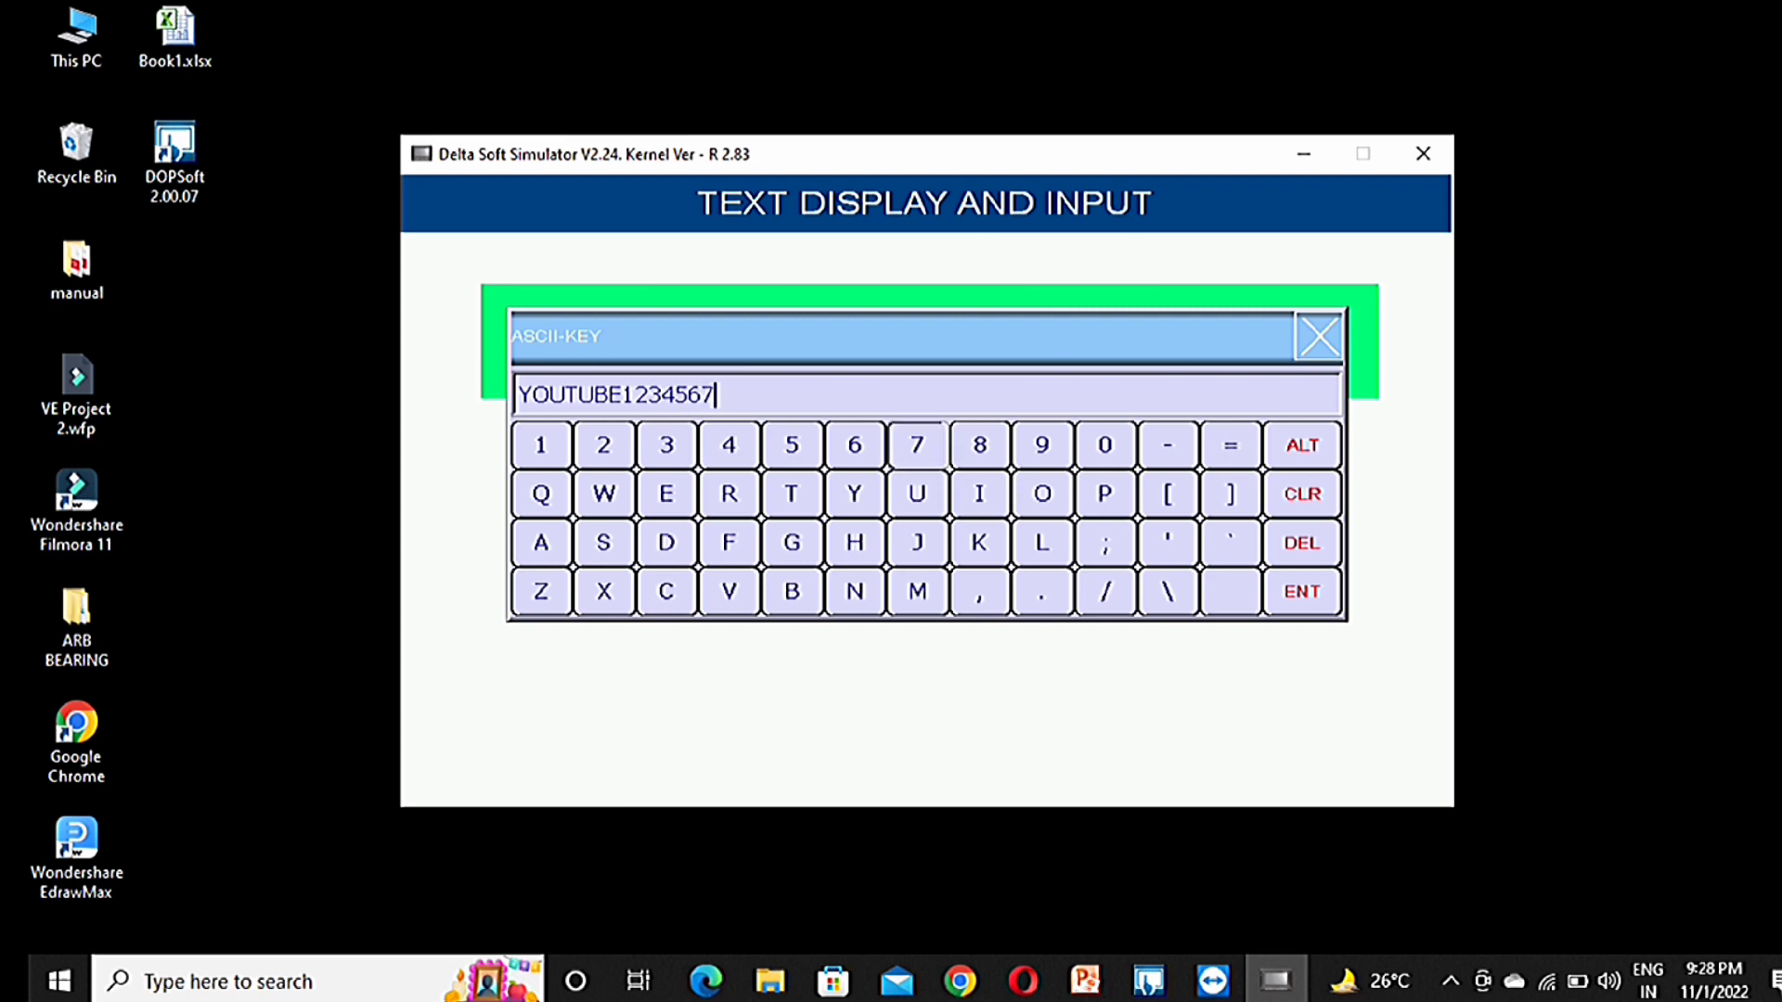
pyautogui.write('890')
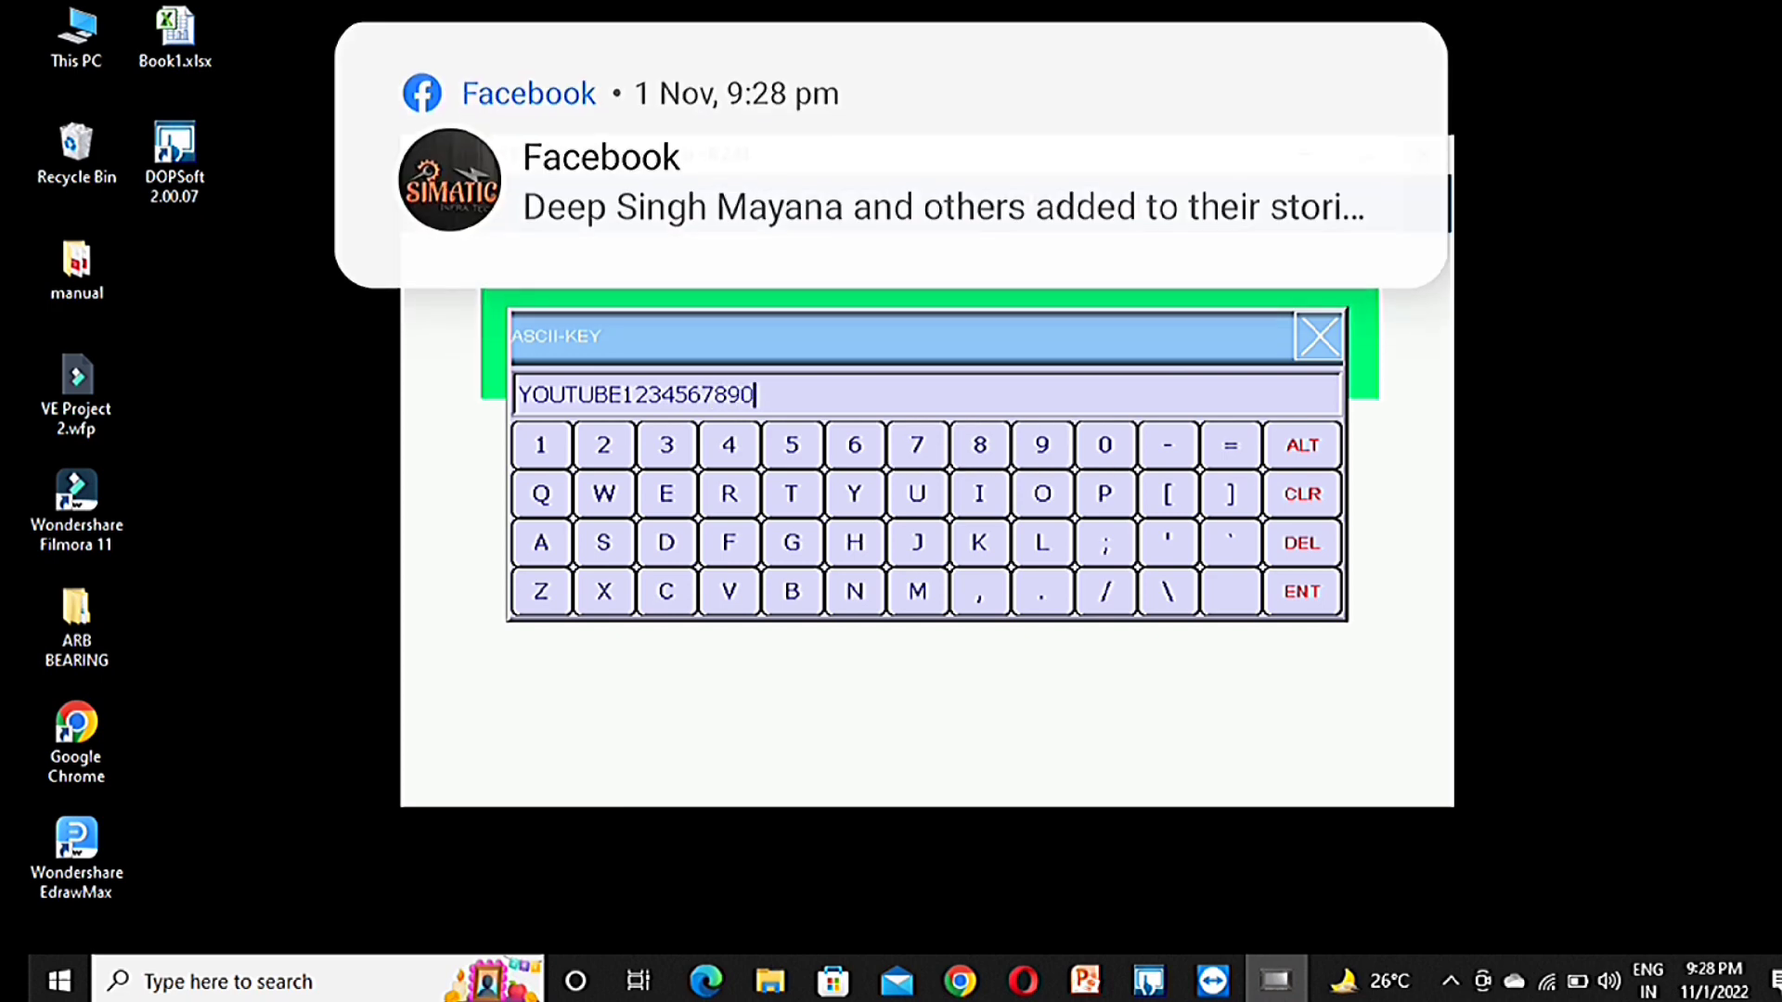
pyautogui.press('Return')
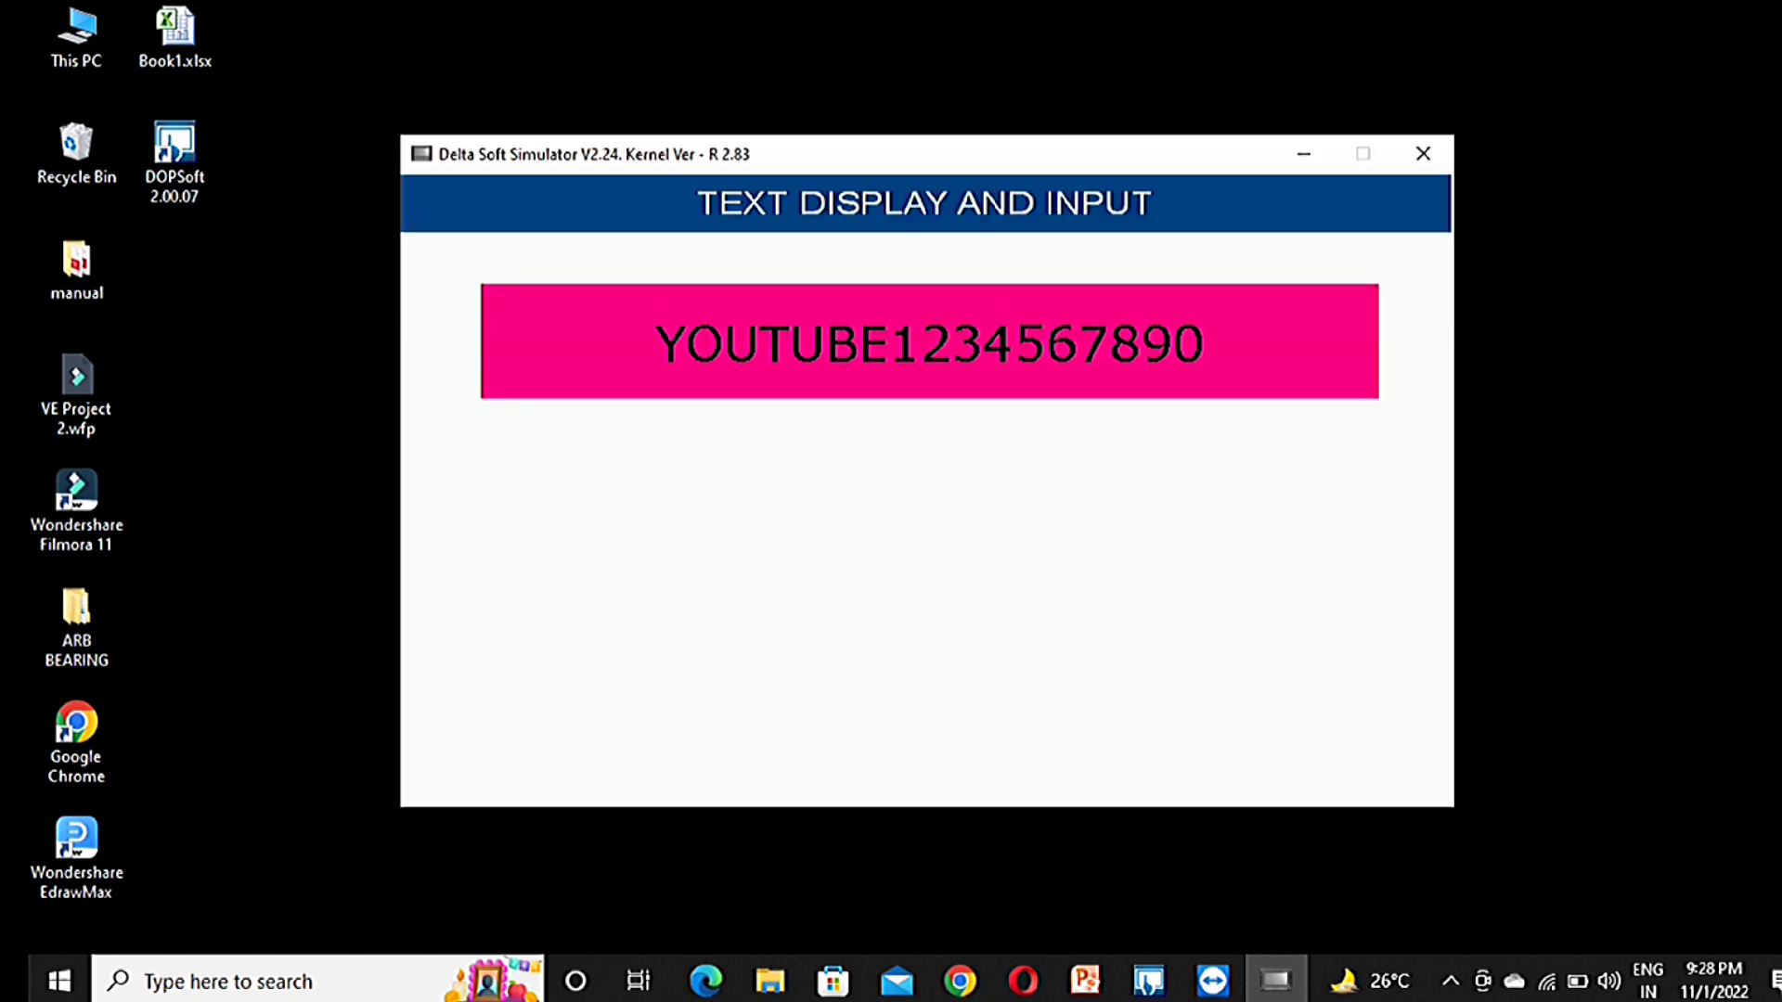
pyautogui.click(929, 342)
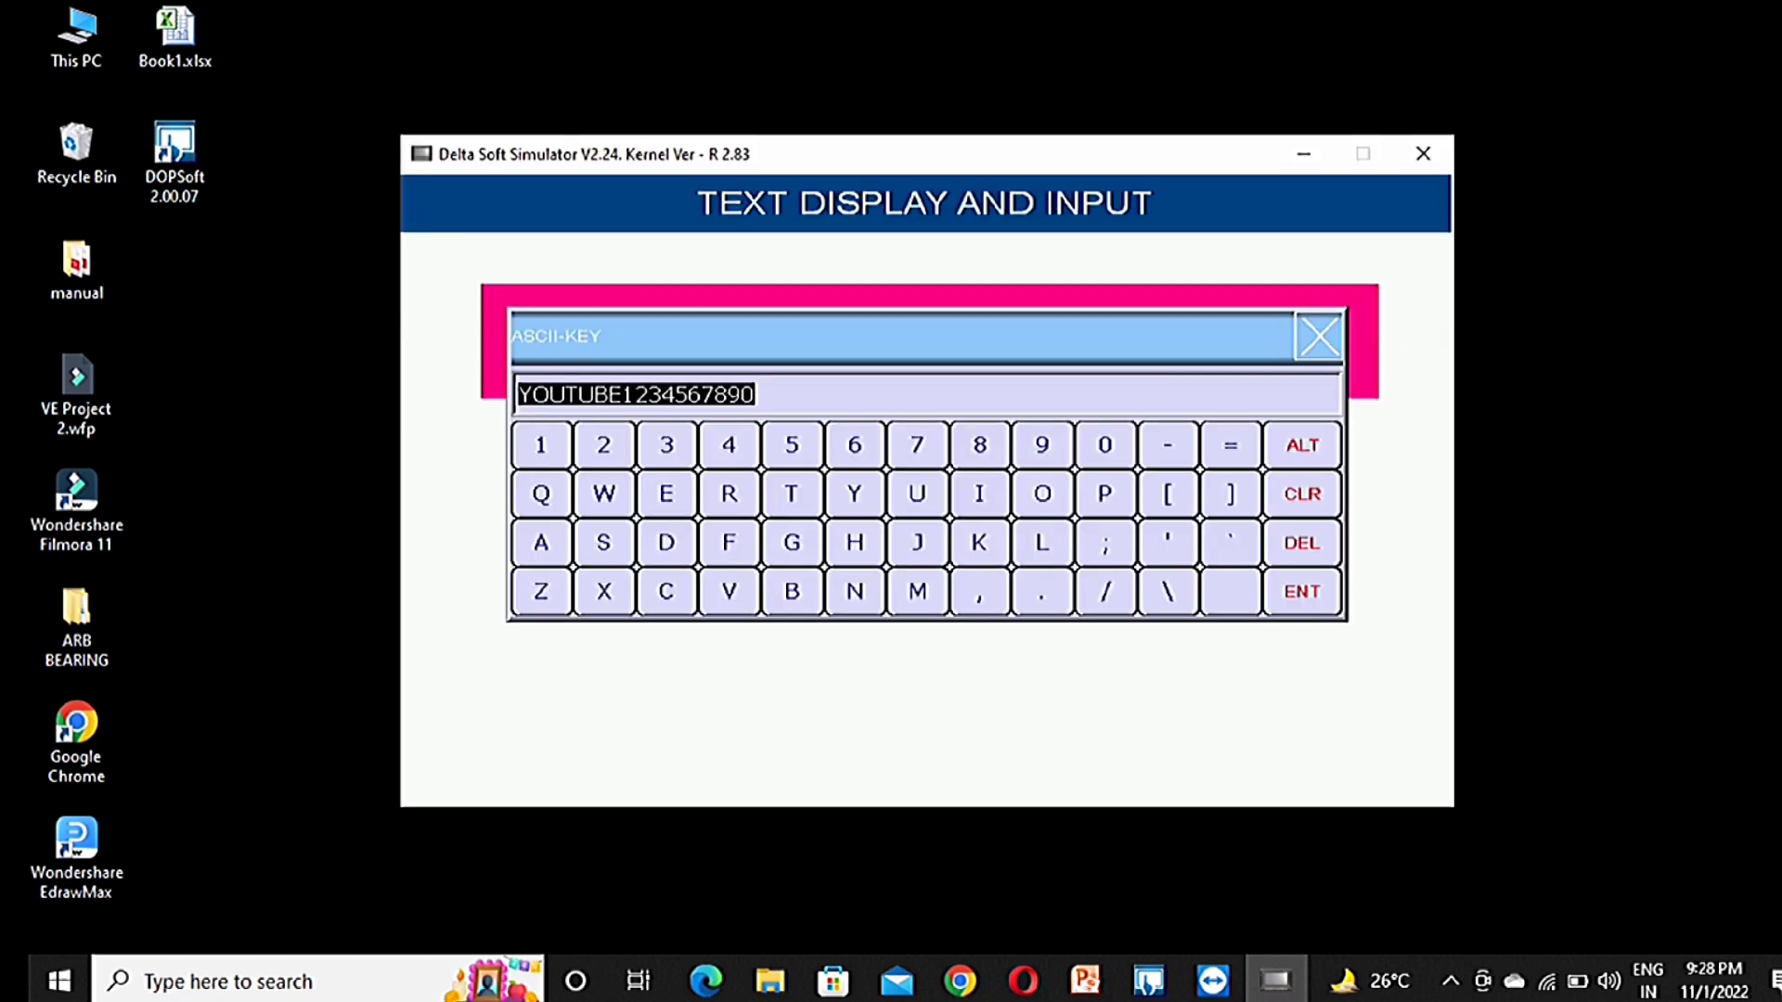
pyautogui.click(1168, 591)
pyautogui.click(1168, 591)
pyautogui.click(1167, 591)
pyautogui.click(1168, 591)
pyautogui.click(1167, 592)
pyautogui.click(1167, 592)
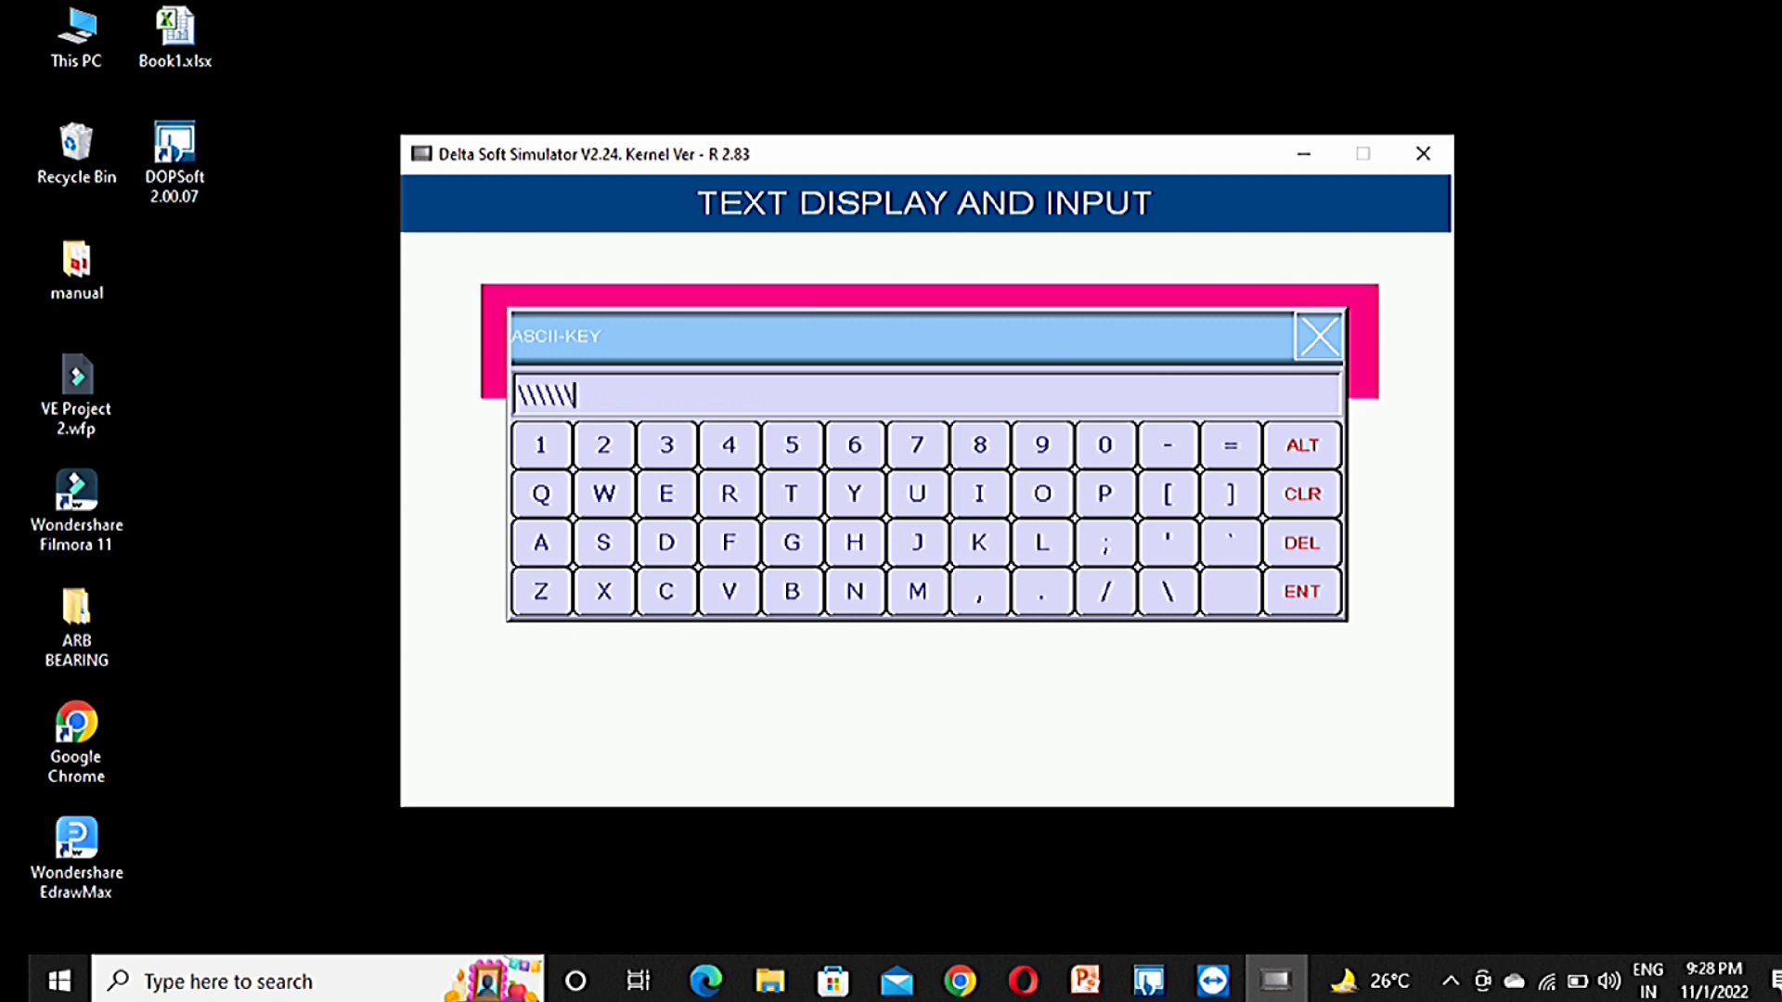
pyautogui.write('DRVSE')
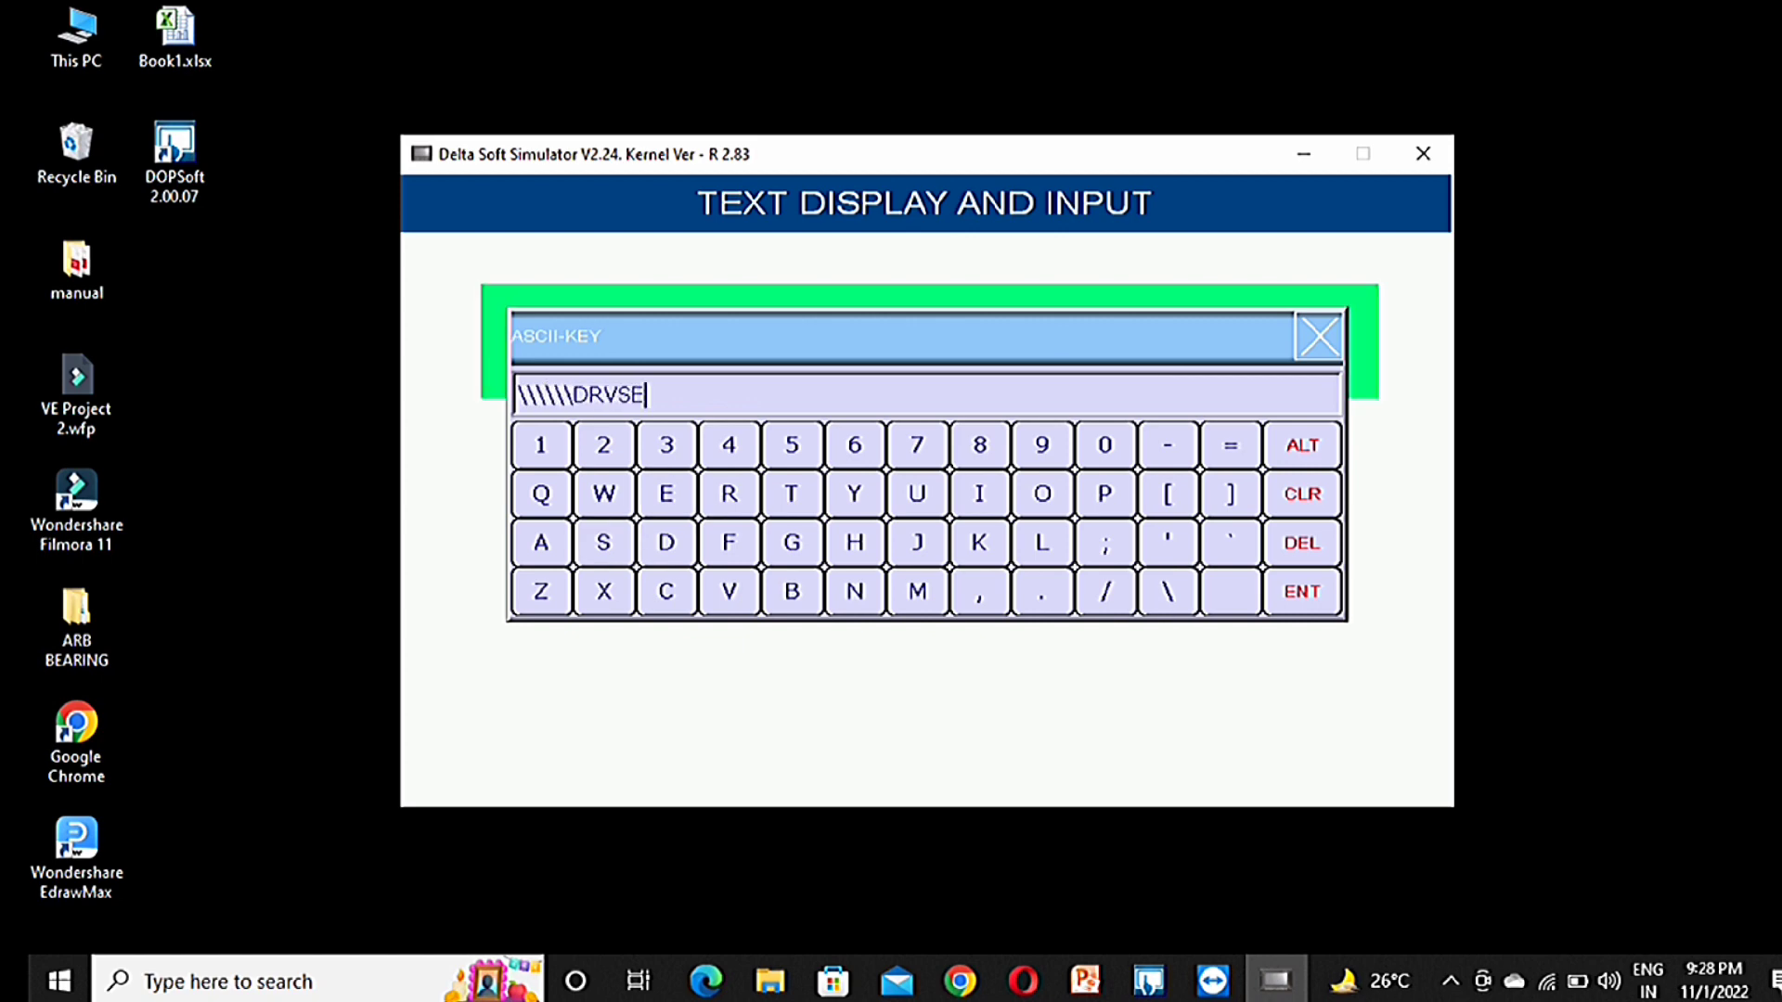
pyautogui.write('4466BFH')
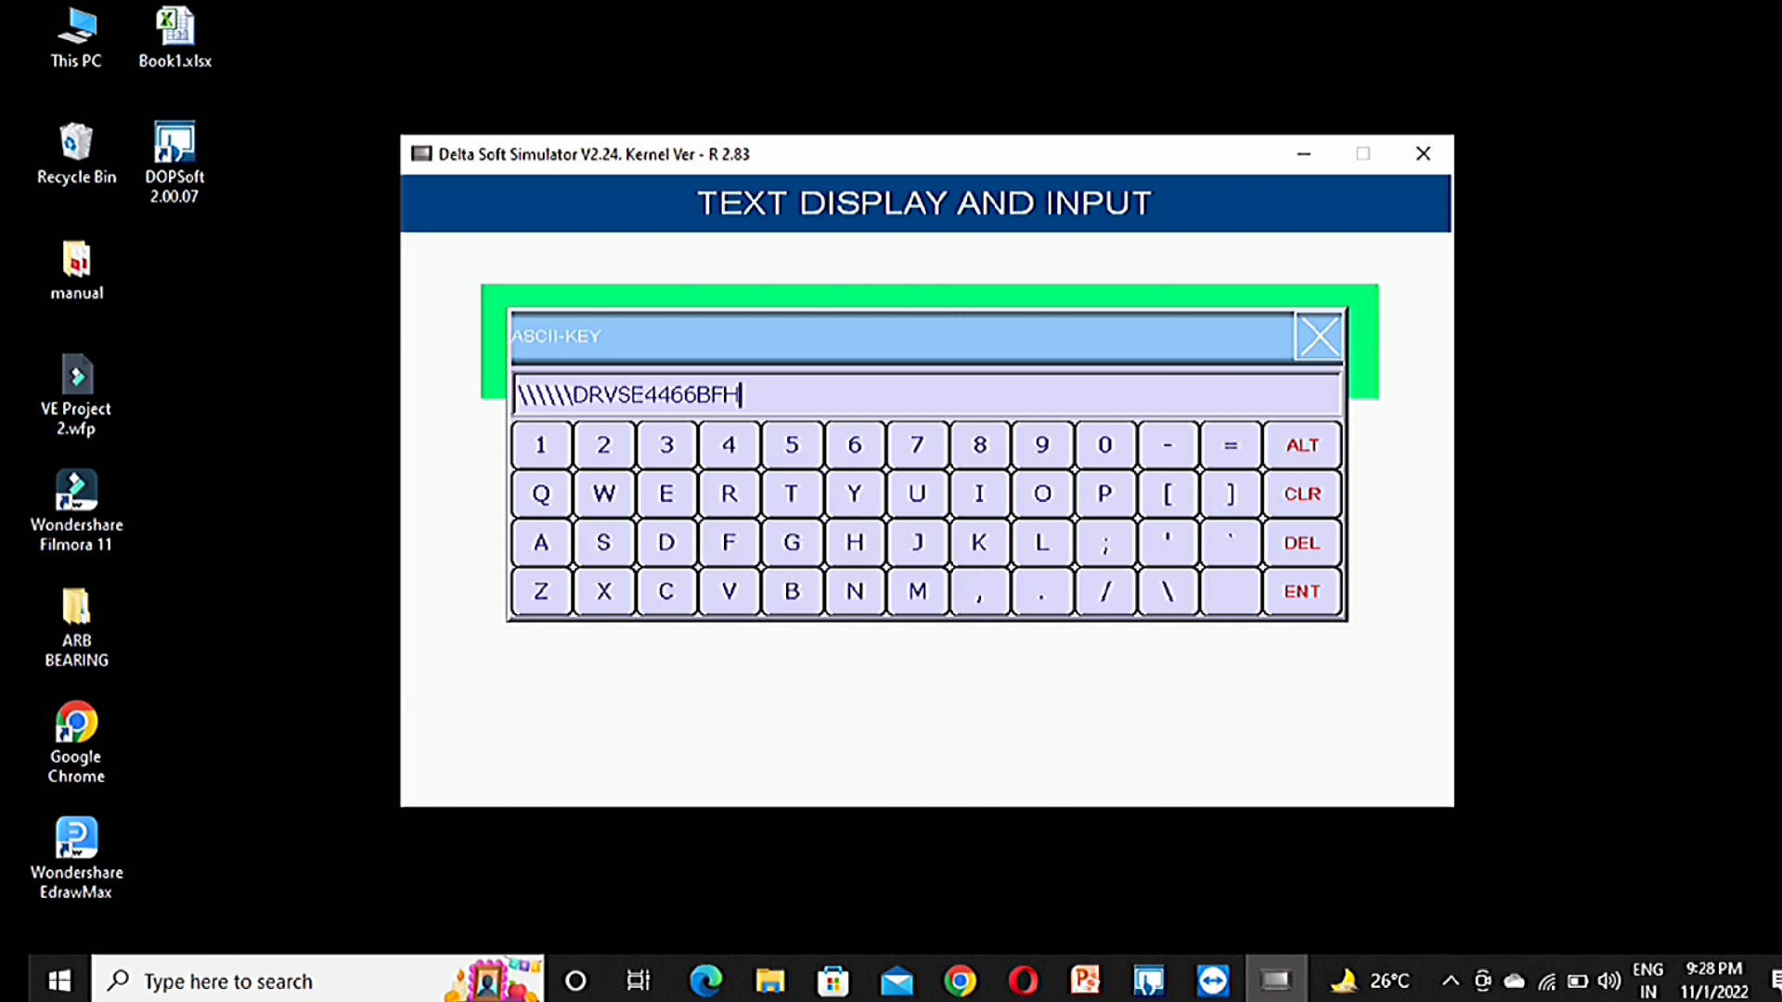
pyautogui.write('UURRFH')
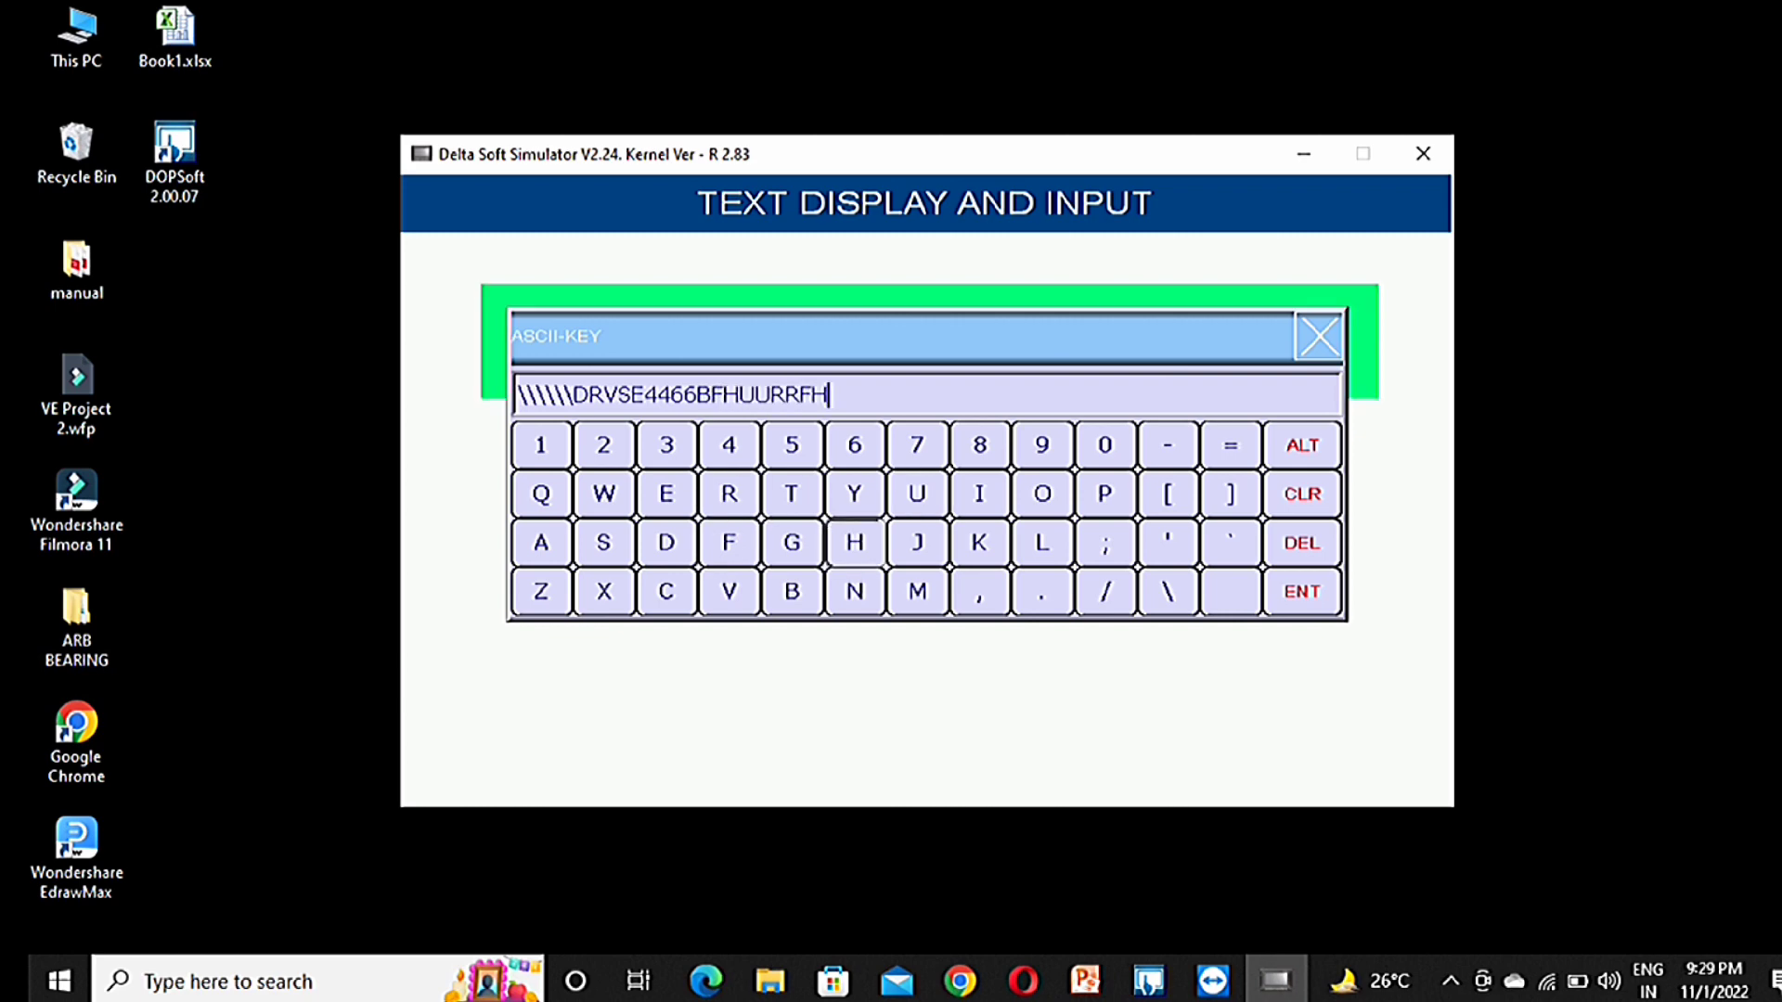
pyautogui.press('Return')
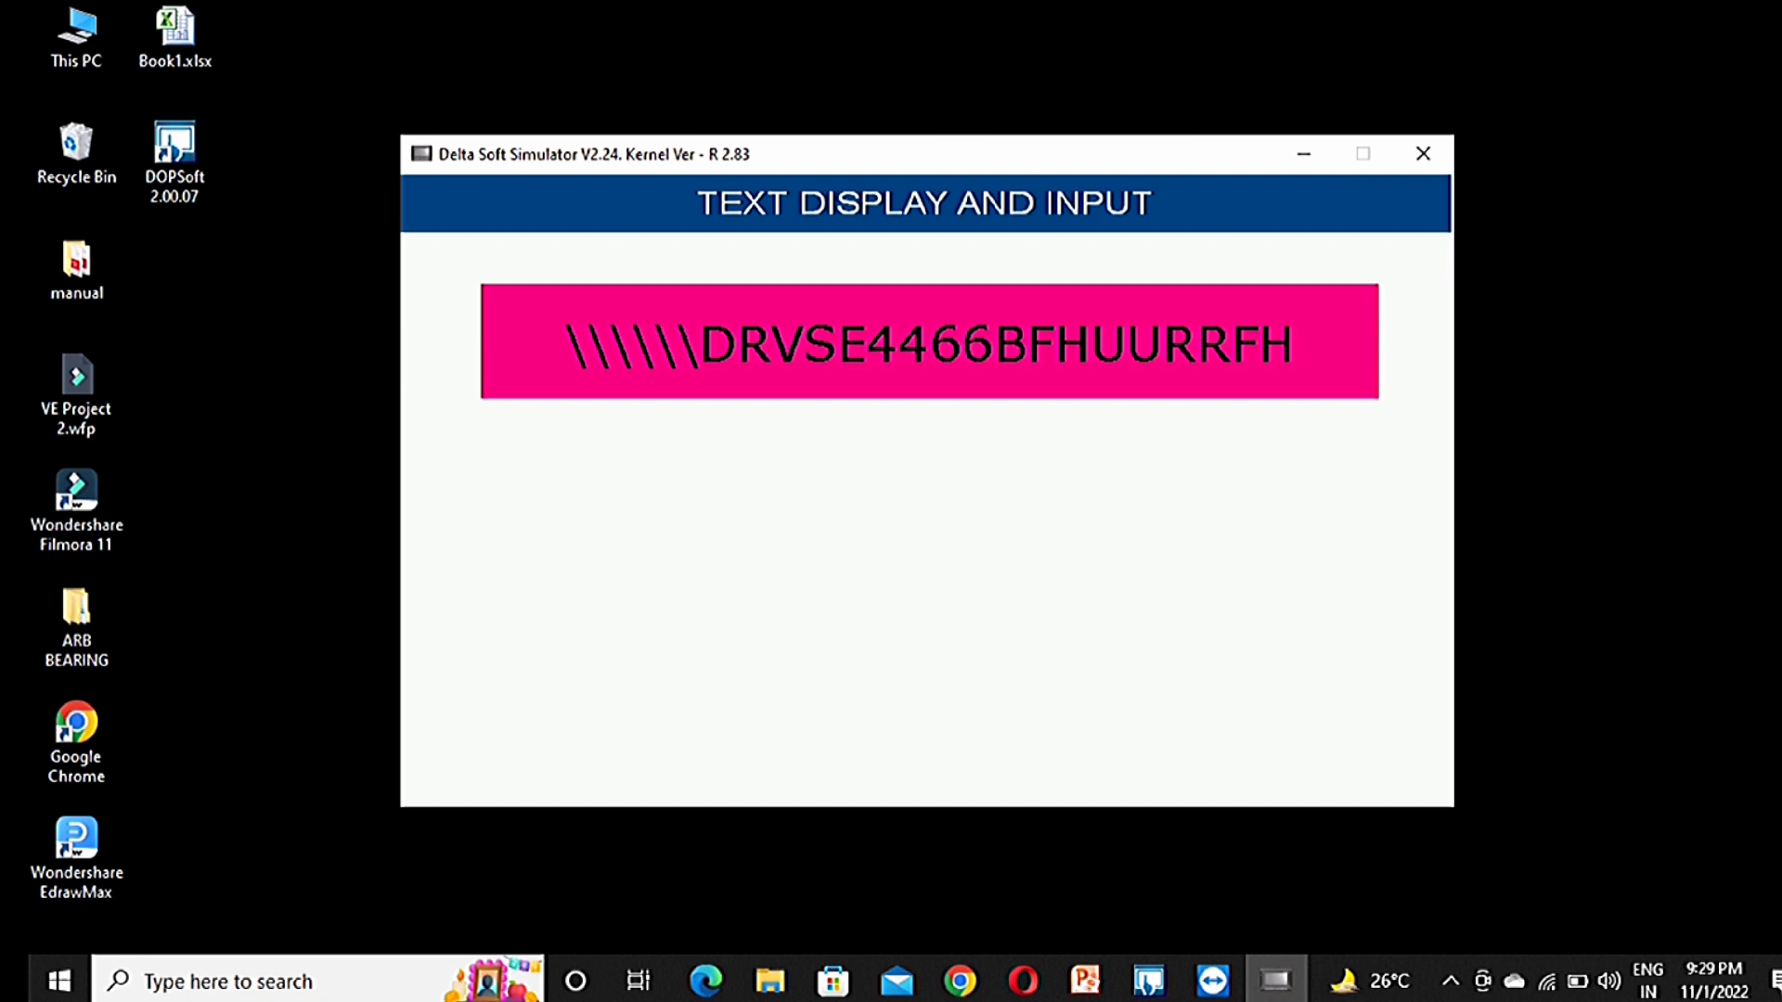
pyautogui.click(1423, 154)
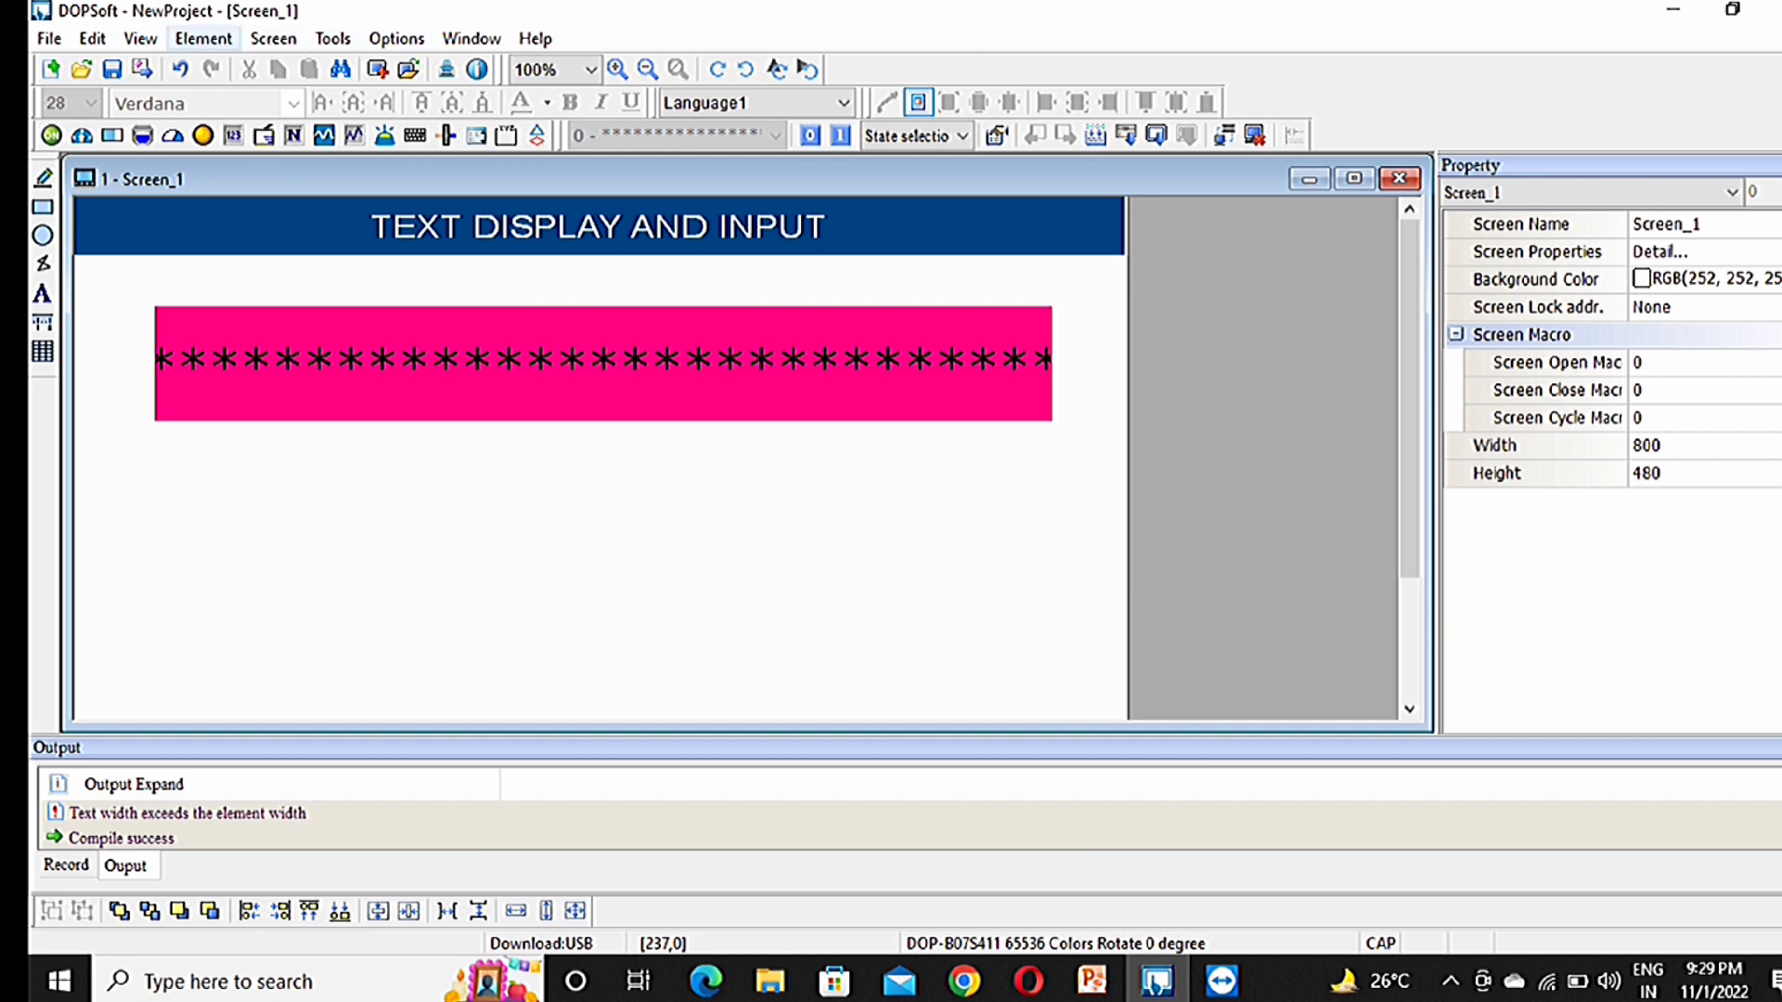
# Step: Draw a new Character Display element below the pink bar
pyautogui.click(203, 38)
pyautogui.moveTo(232, 228)
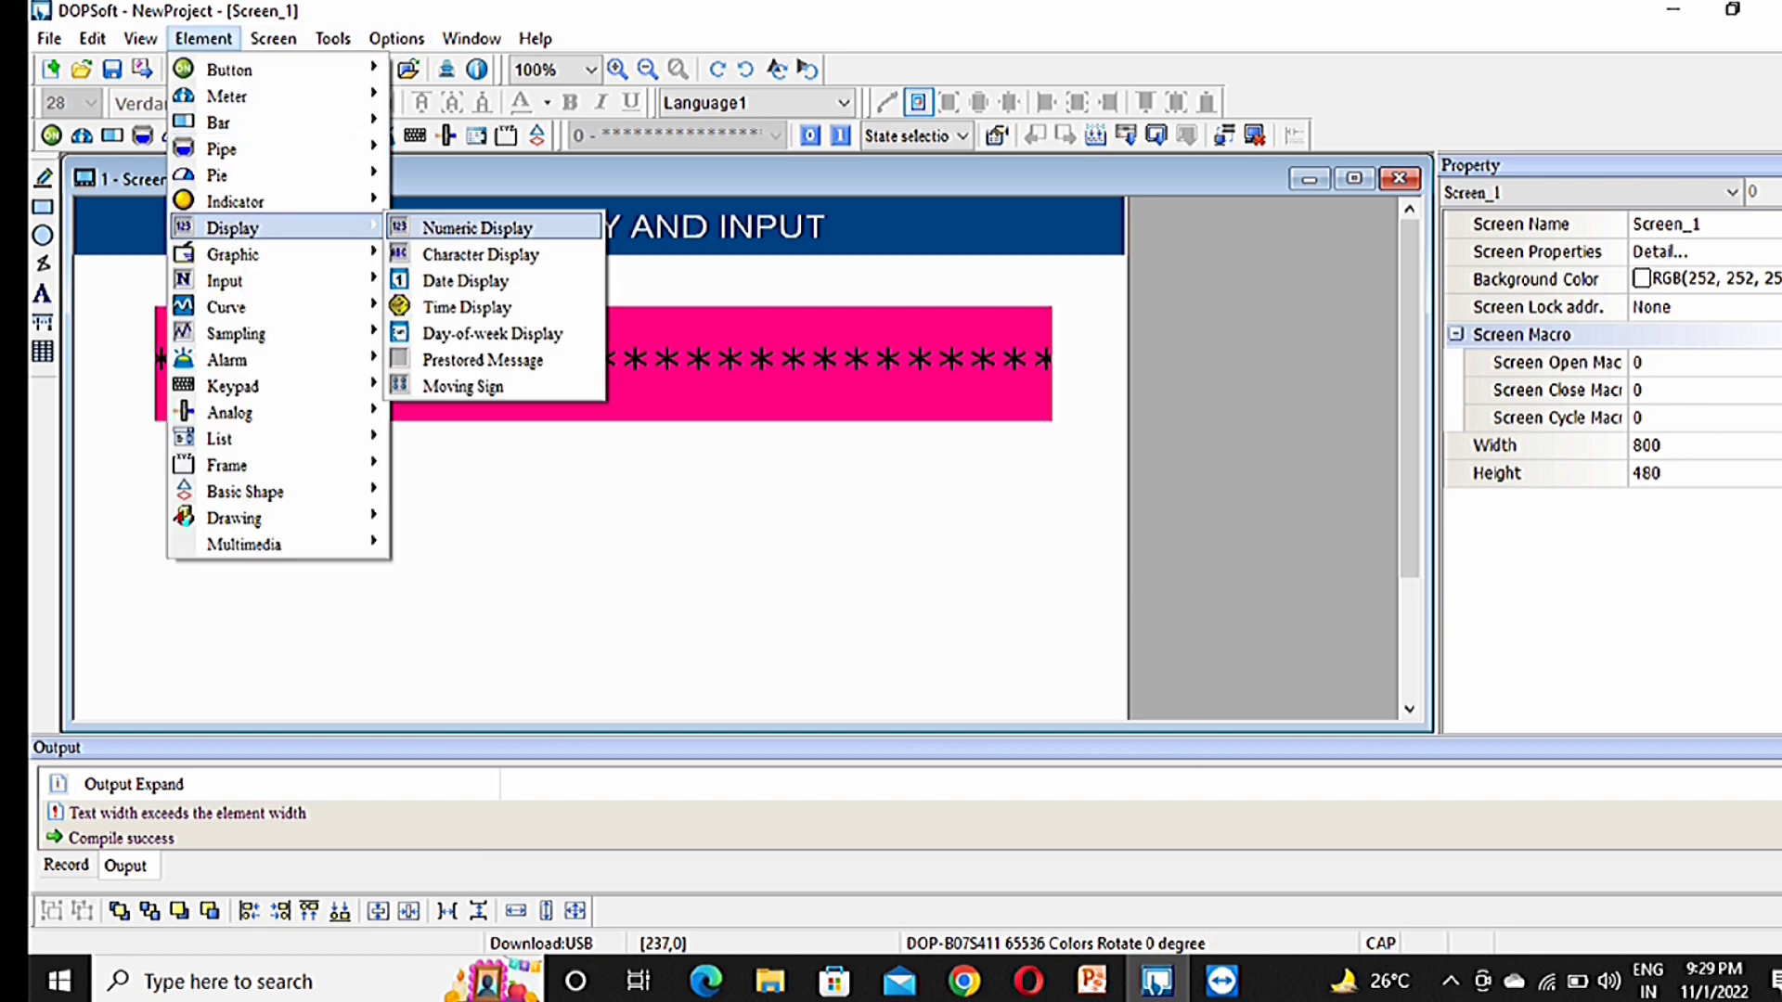
pyautogui.click(479, 254)
pyautogui.moveTo(155, 446)
pyautogui.mouseDown()
pyautogui.moveTo(184, 502)
pyautogui.moveTo(910, 597)
pyautogui.moveTo(1070, 584)
pyautogui.moveTo(1046, 577)
pyautogui.mouseUp()
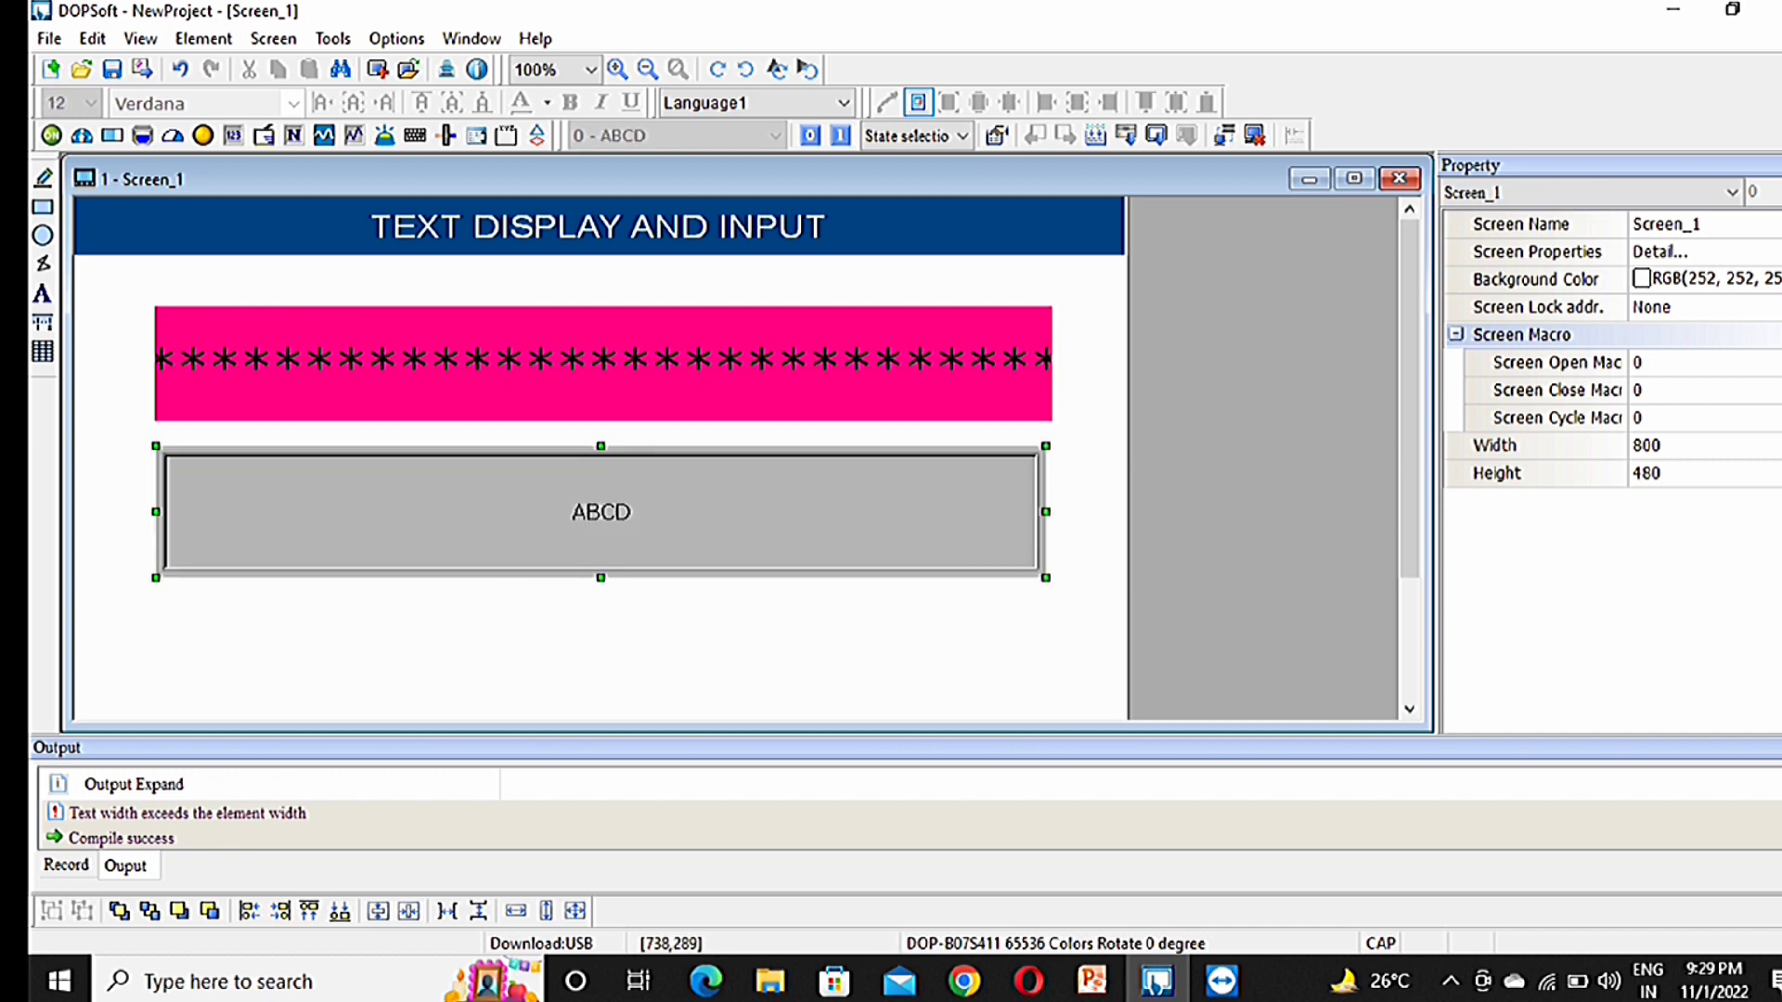
# Step: Give the display string length 31 and read address D100 on Link2
pyautogui.doubleClick(834, 478)
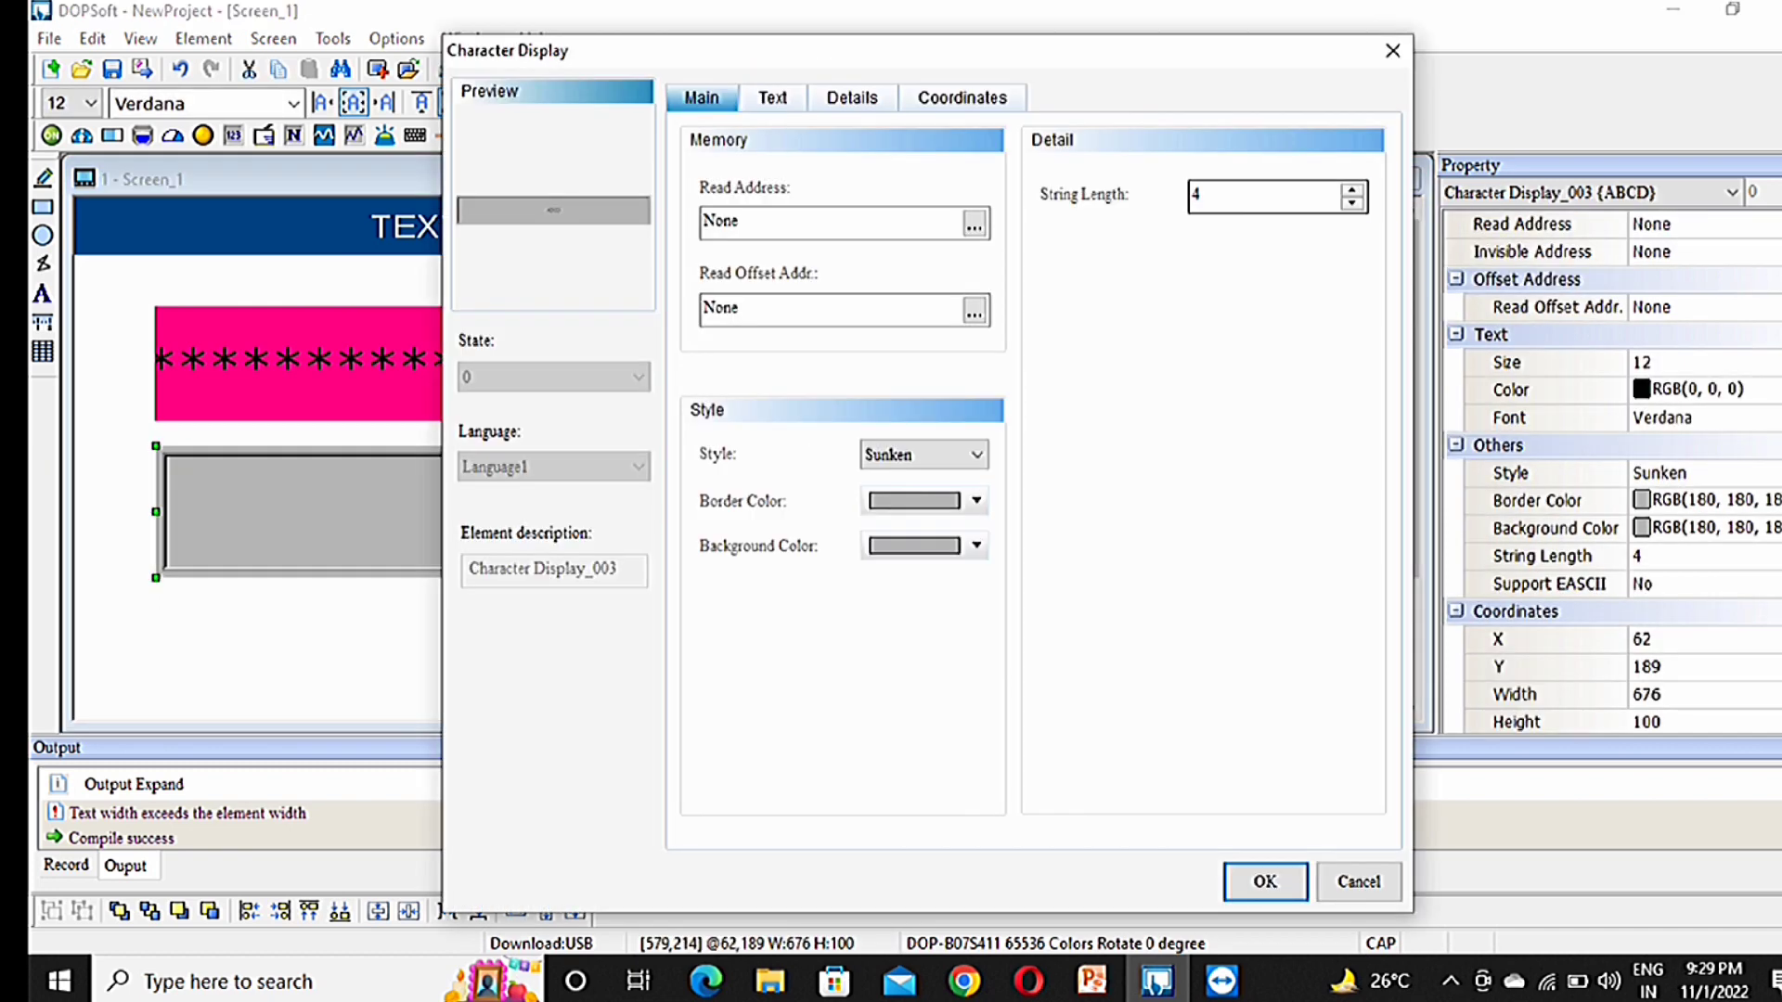
pyautogui.doubleClick(1197, 195)
pyautogui.write('1')
pyautogui.write('3')
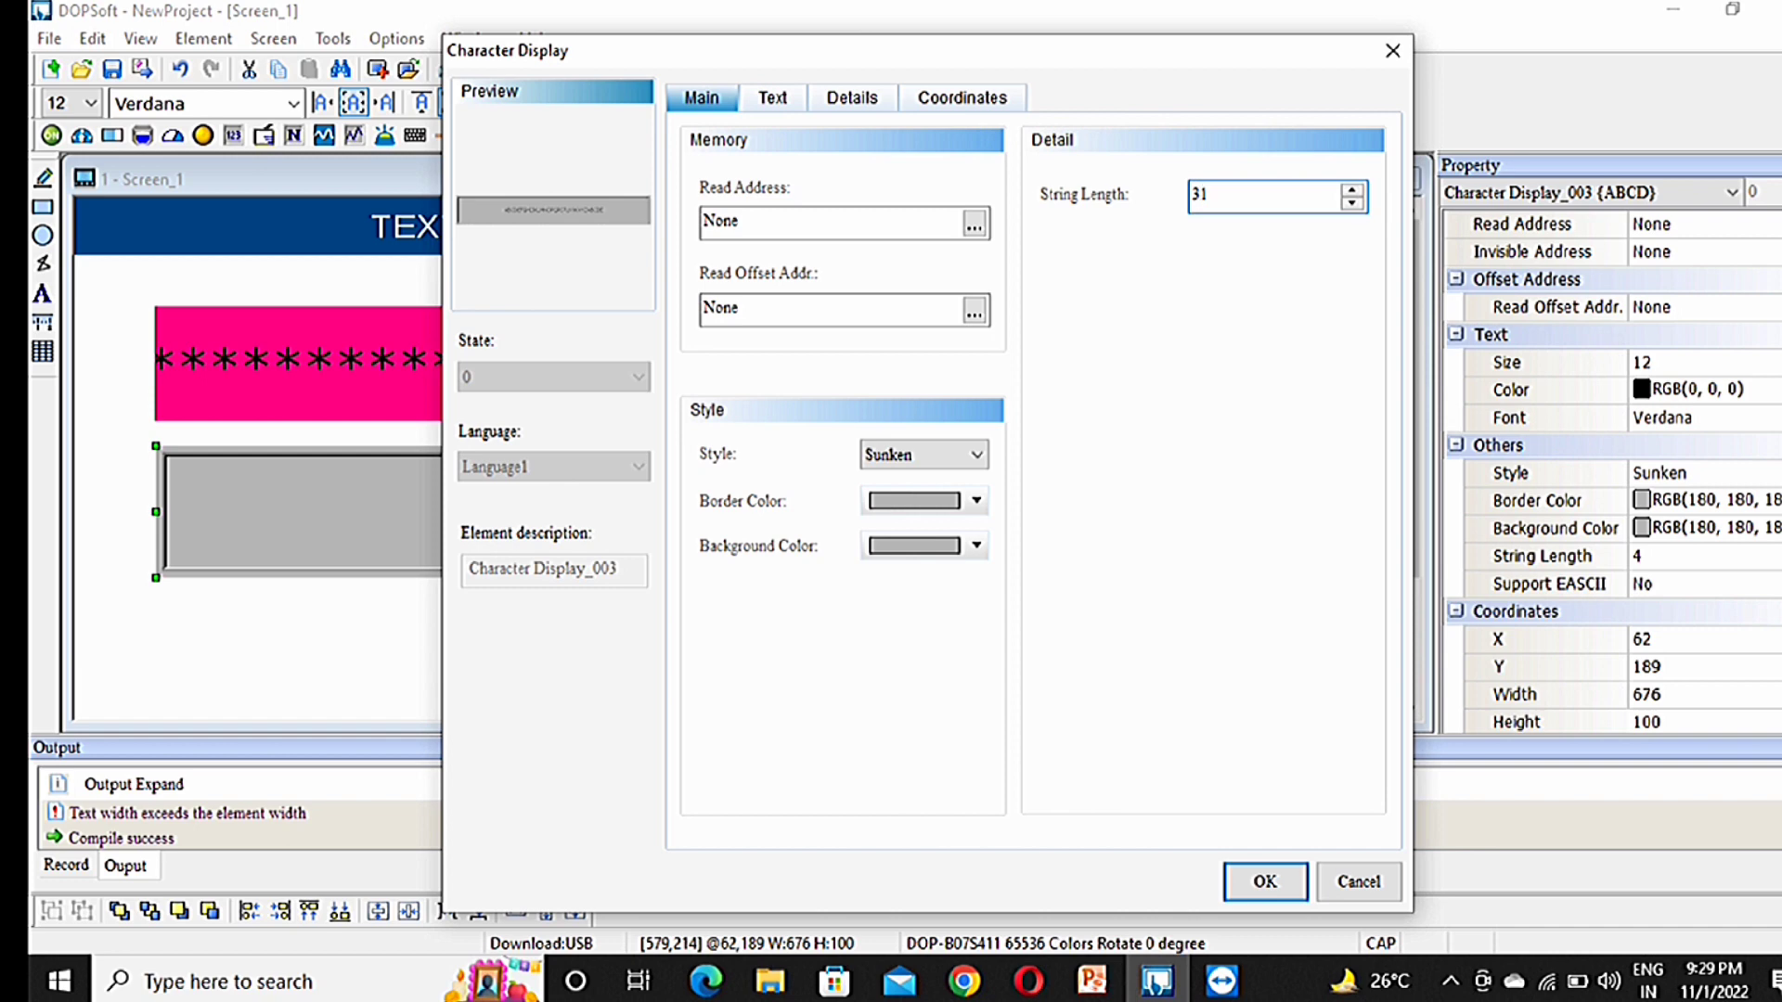
pyautogui.click(974, 225)
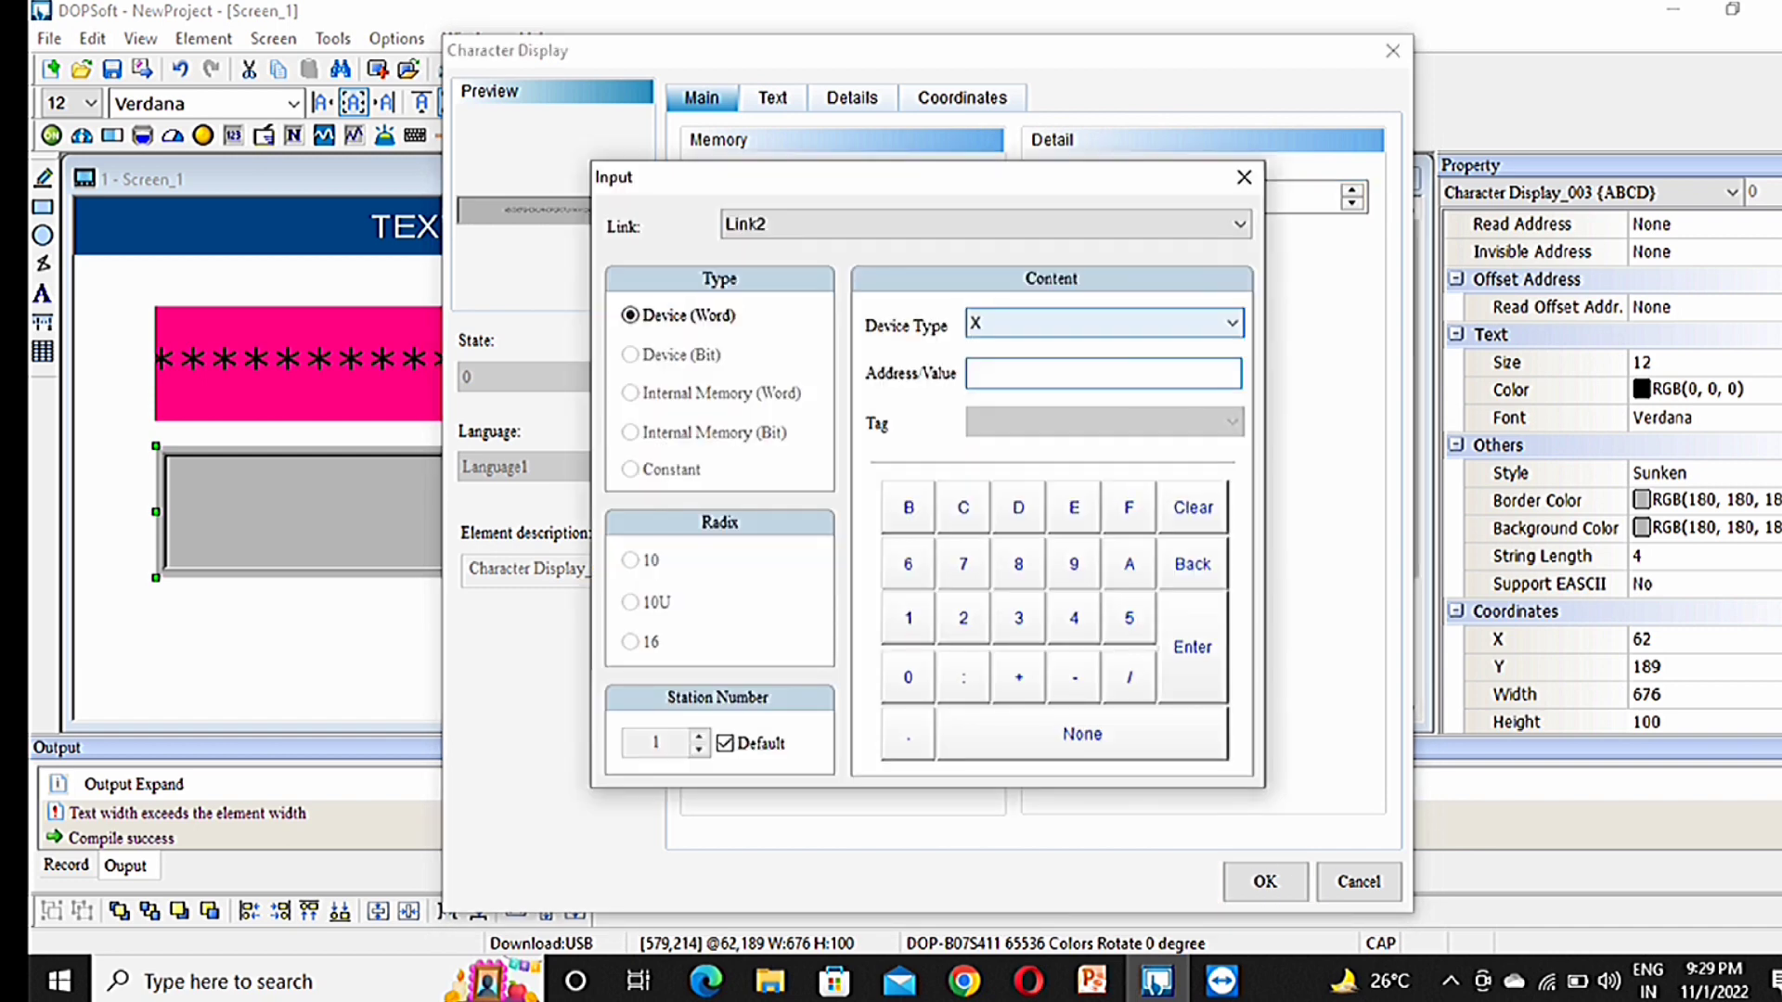
pyautogui.click(1105, 323)
pyautogui.click(1105, 470)
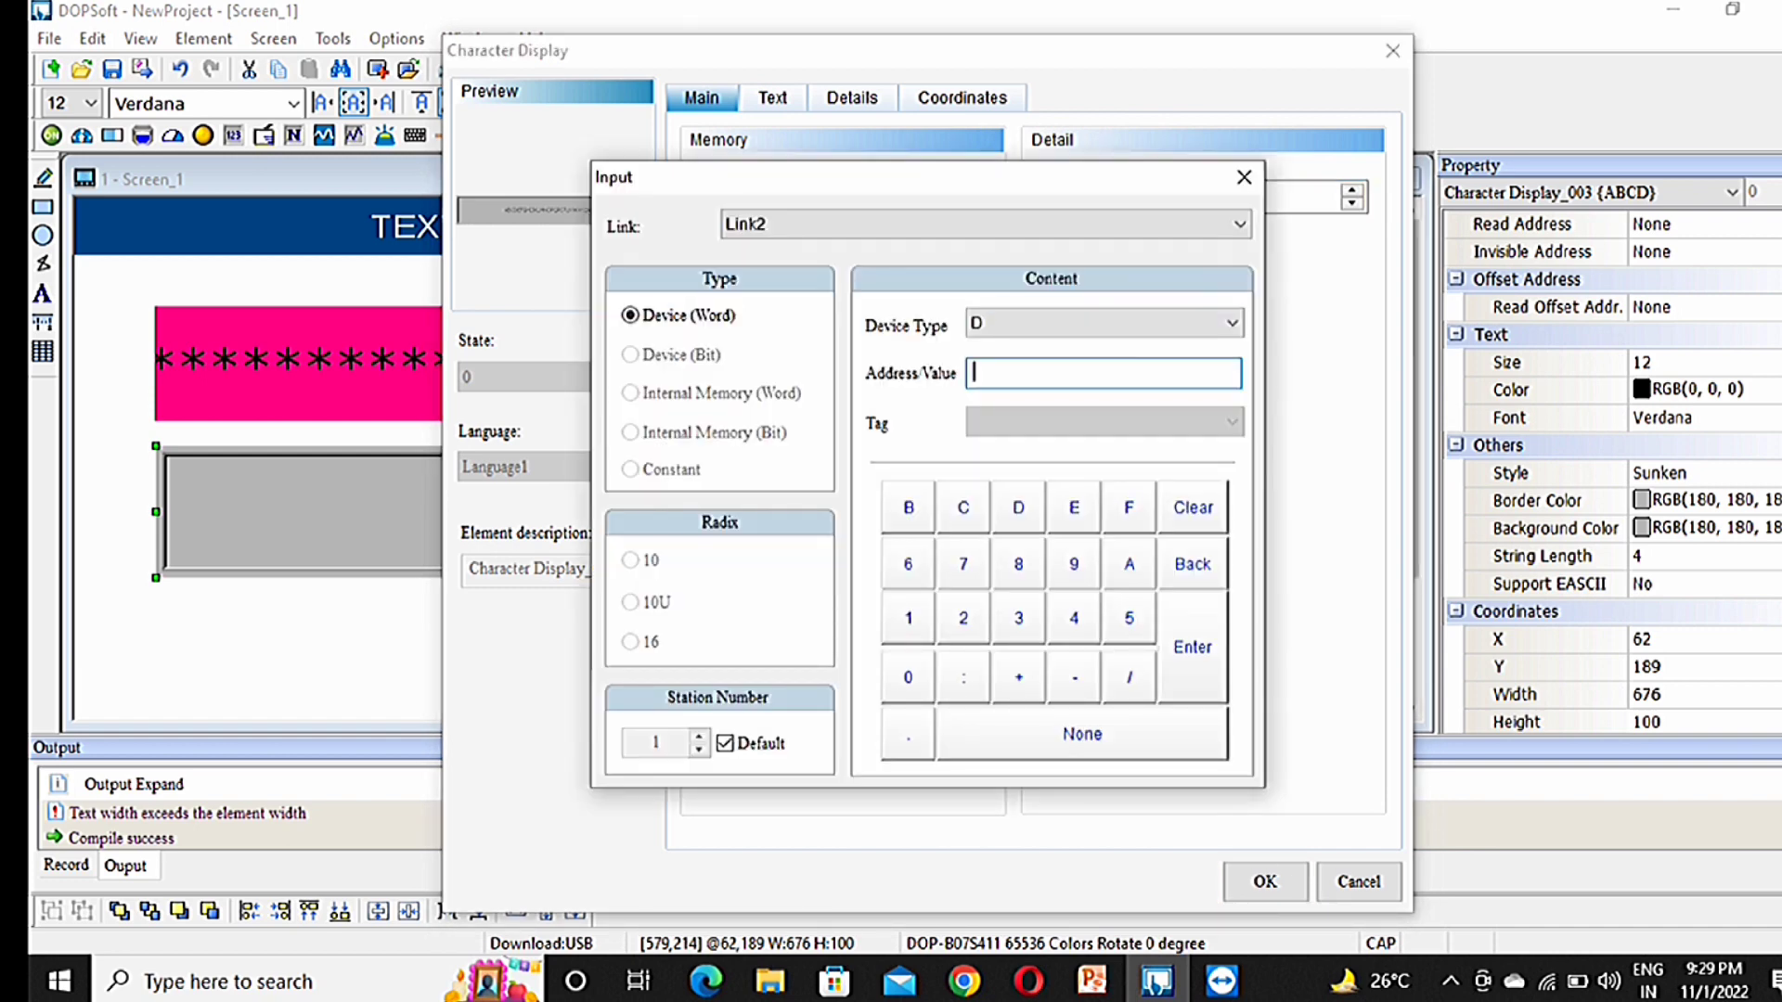
pyautogui.write('100')
pyautogui.press('Return')
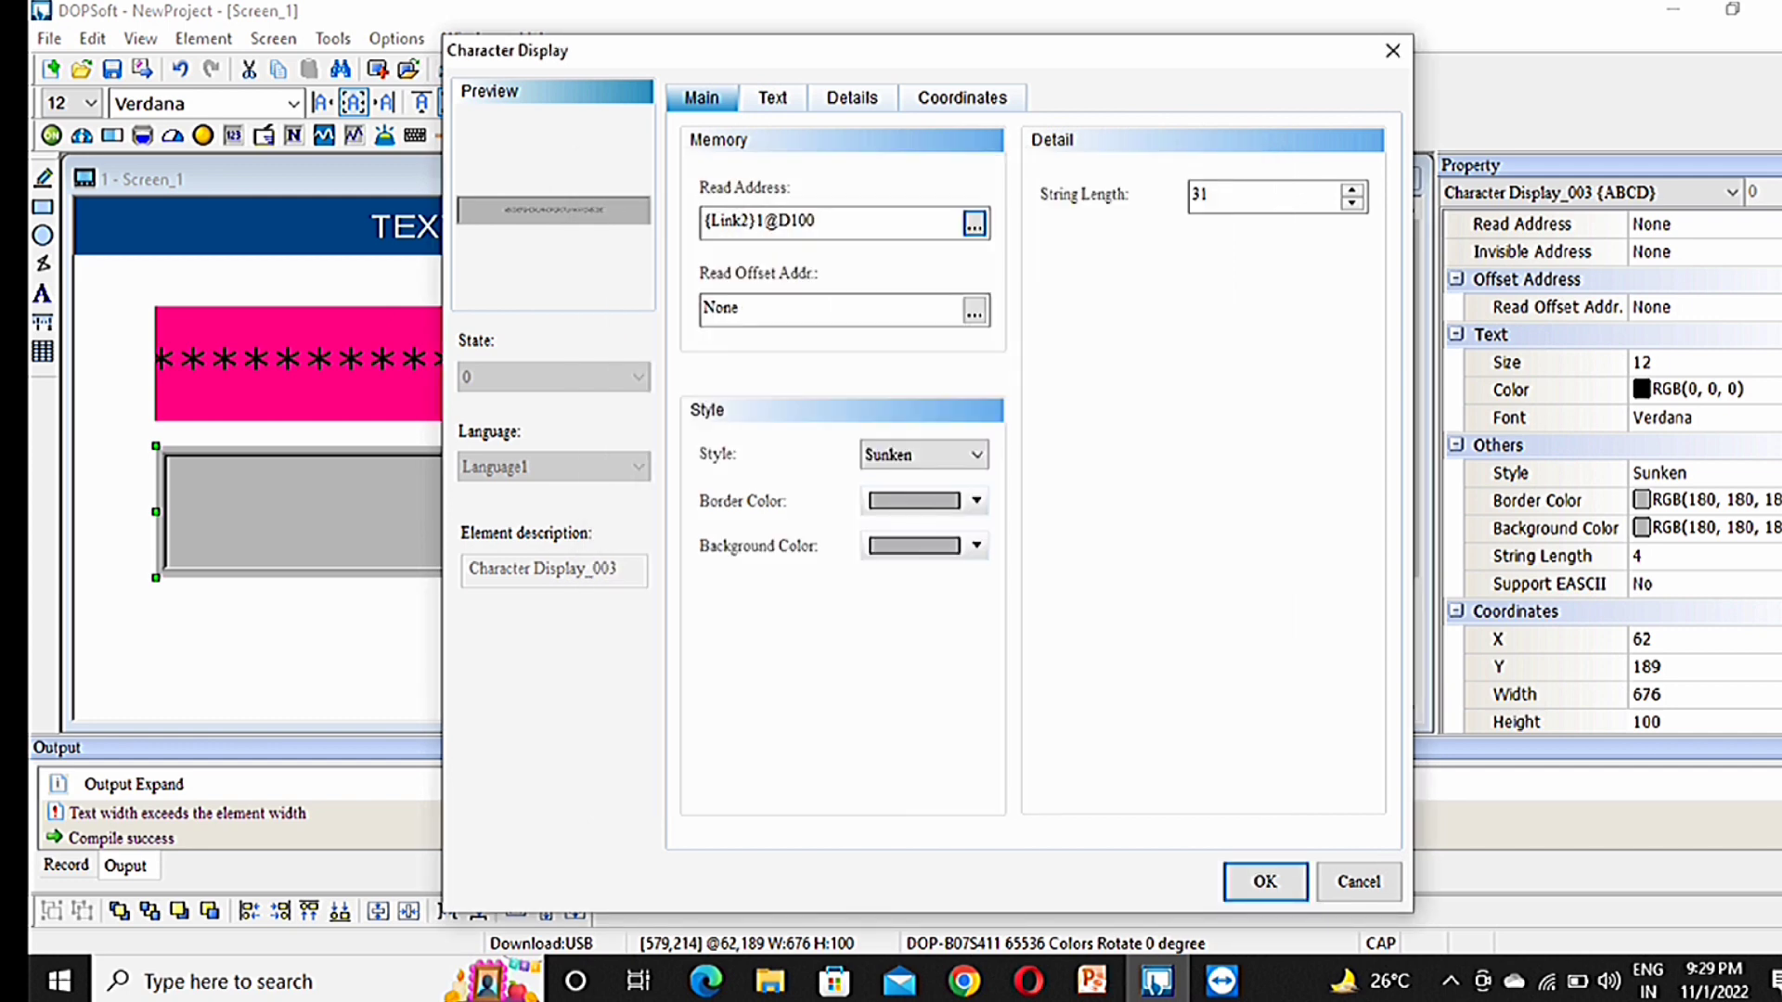
# Step: Set the display's border and background colours to pure blue
pyautogui.click(976, 500)
pyautogui.click(869, 352)
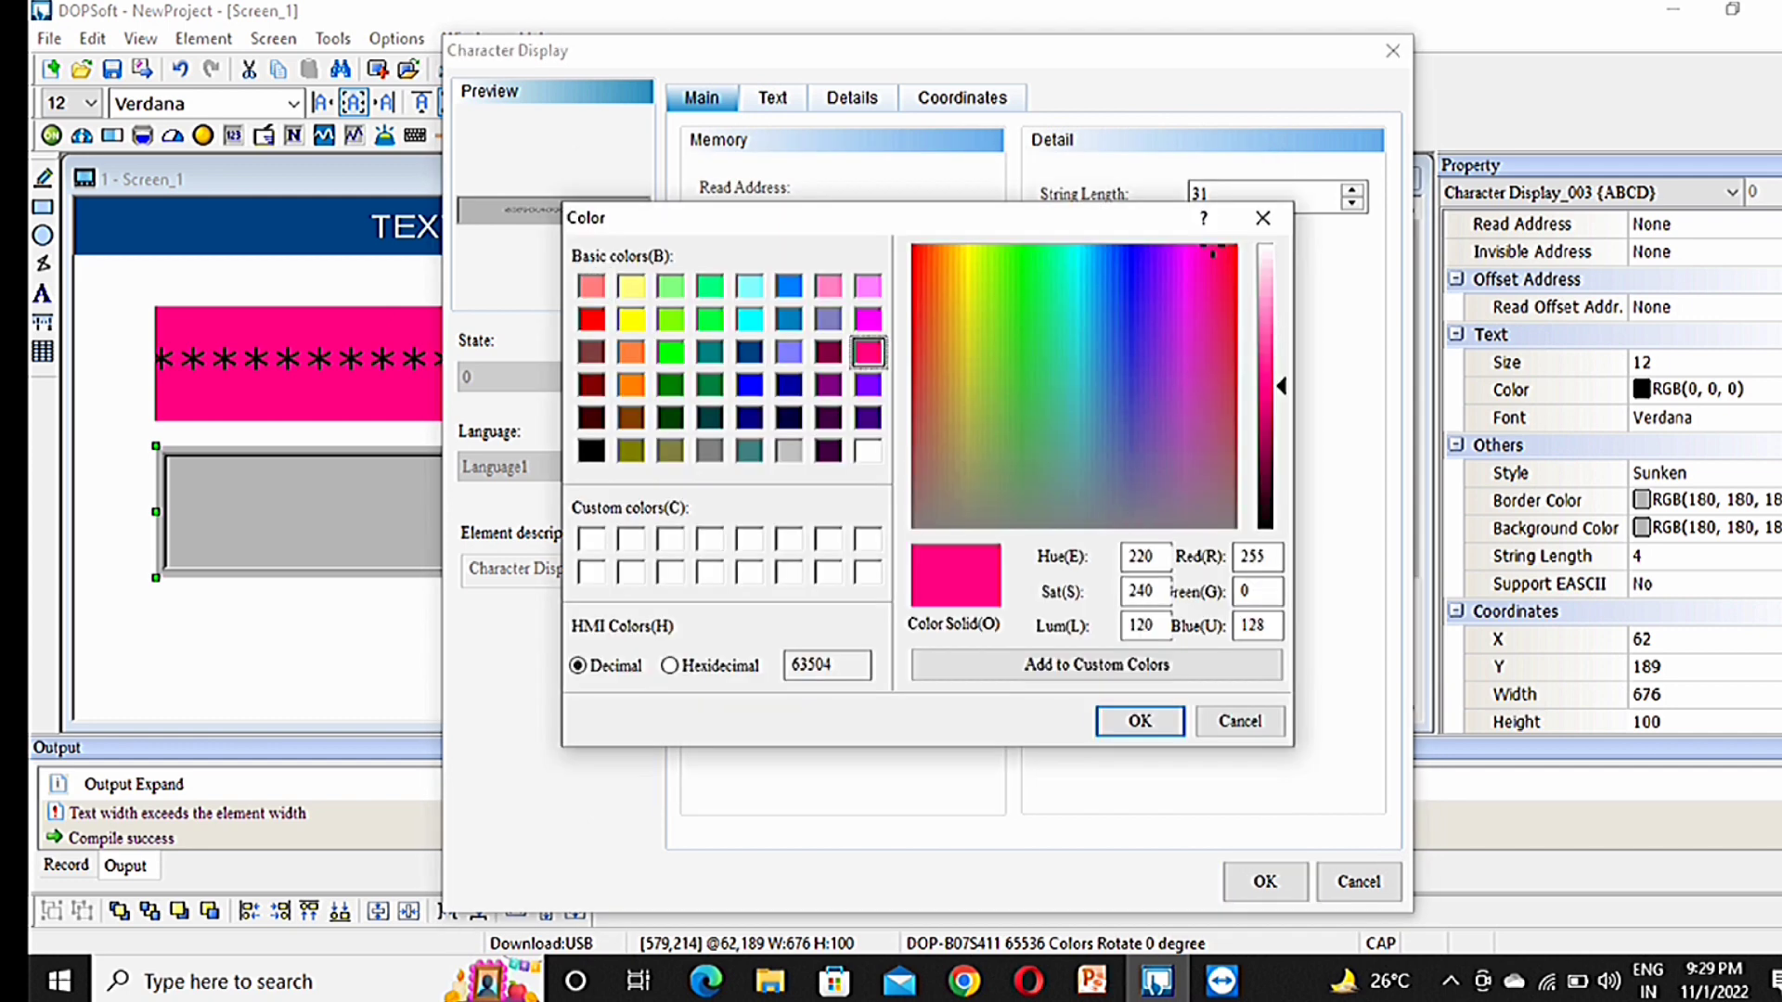
pyautogui.click(1140, 721)
pyautogui.click(965, 545)
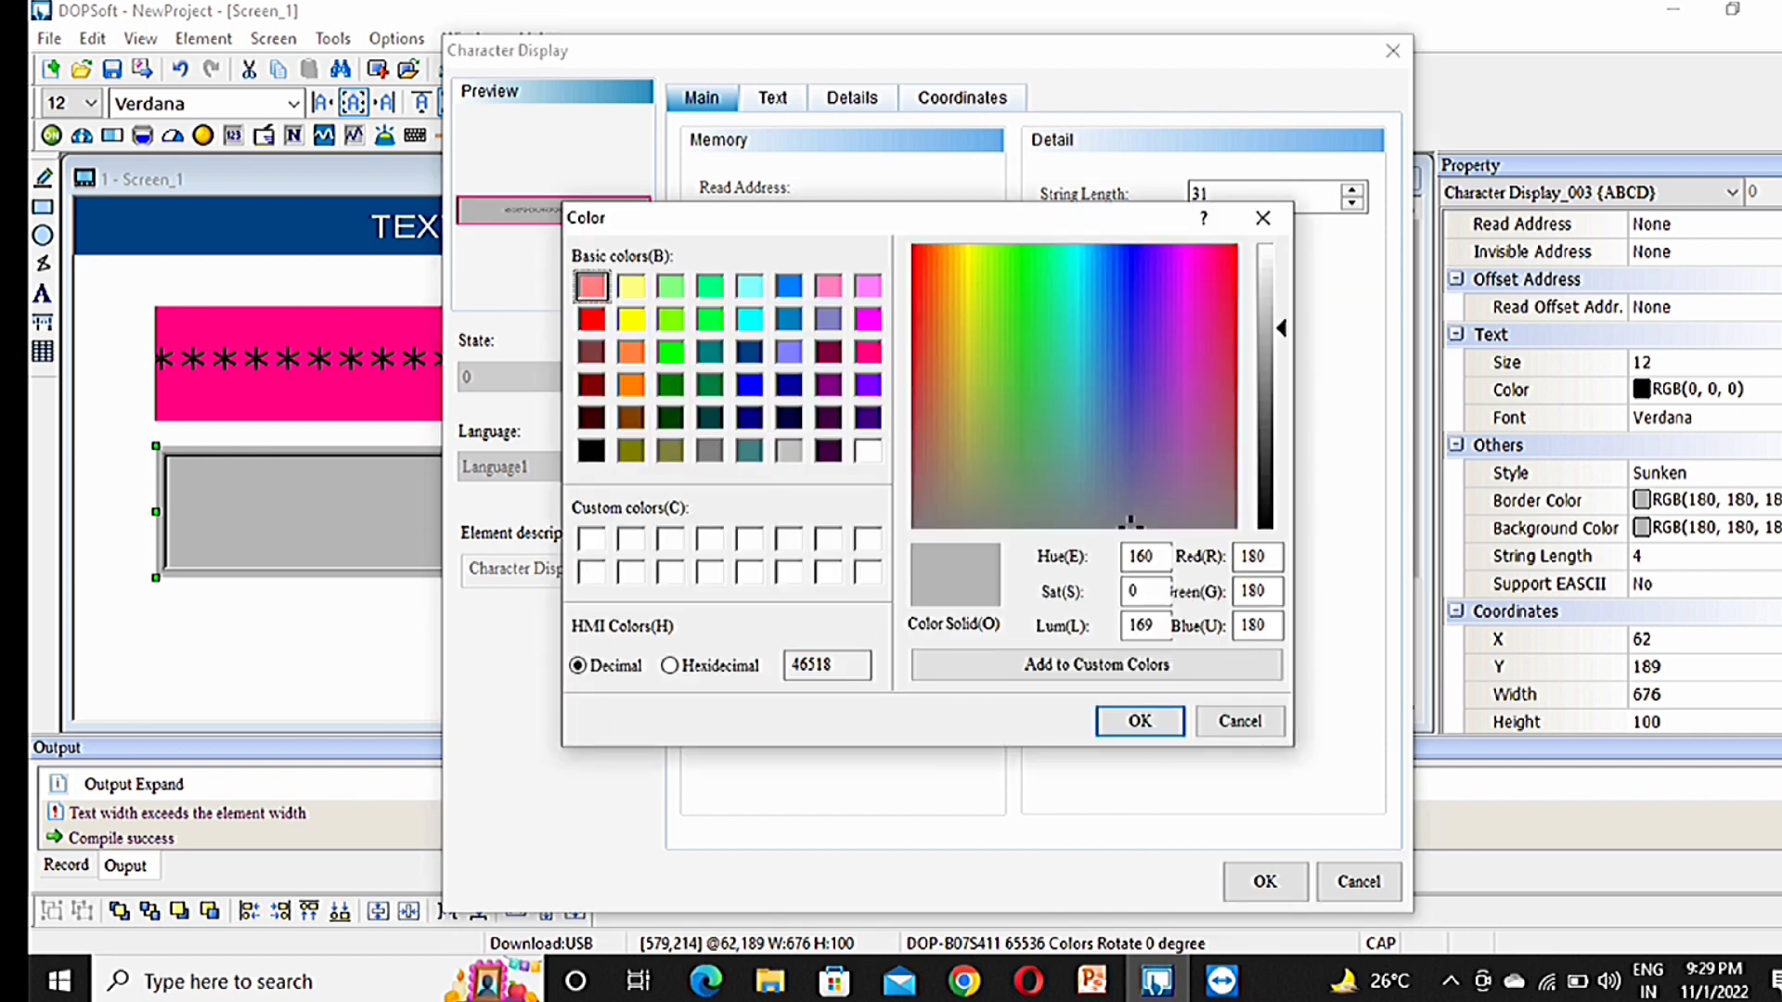
pyautogui.click(869, 353)
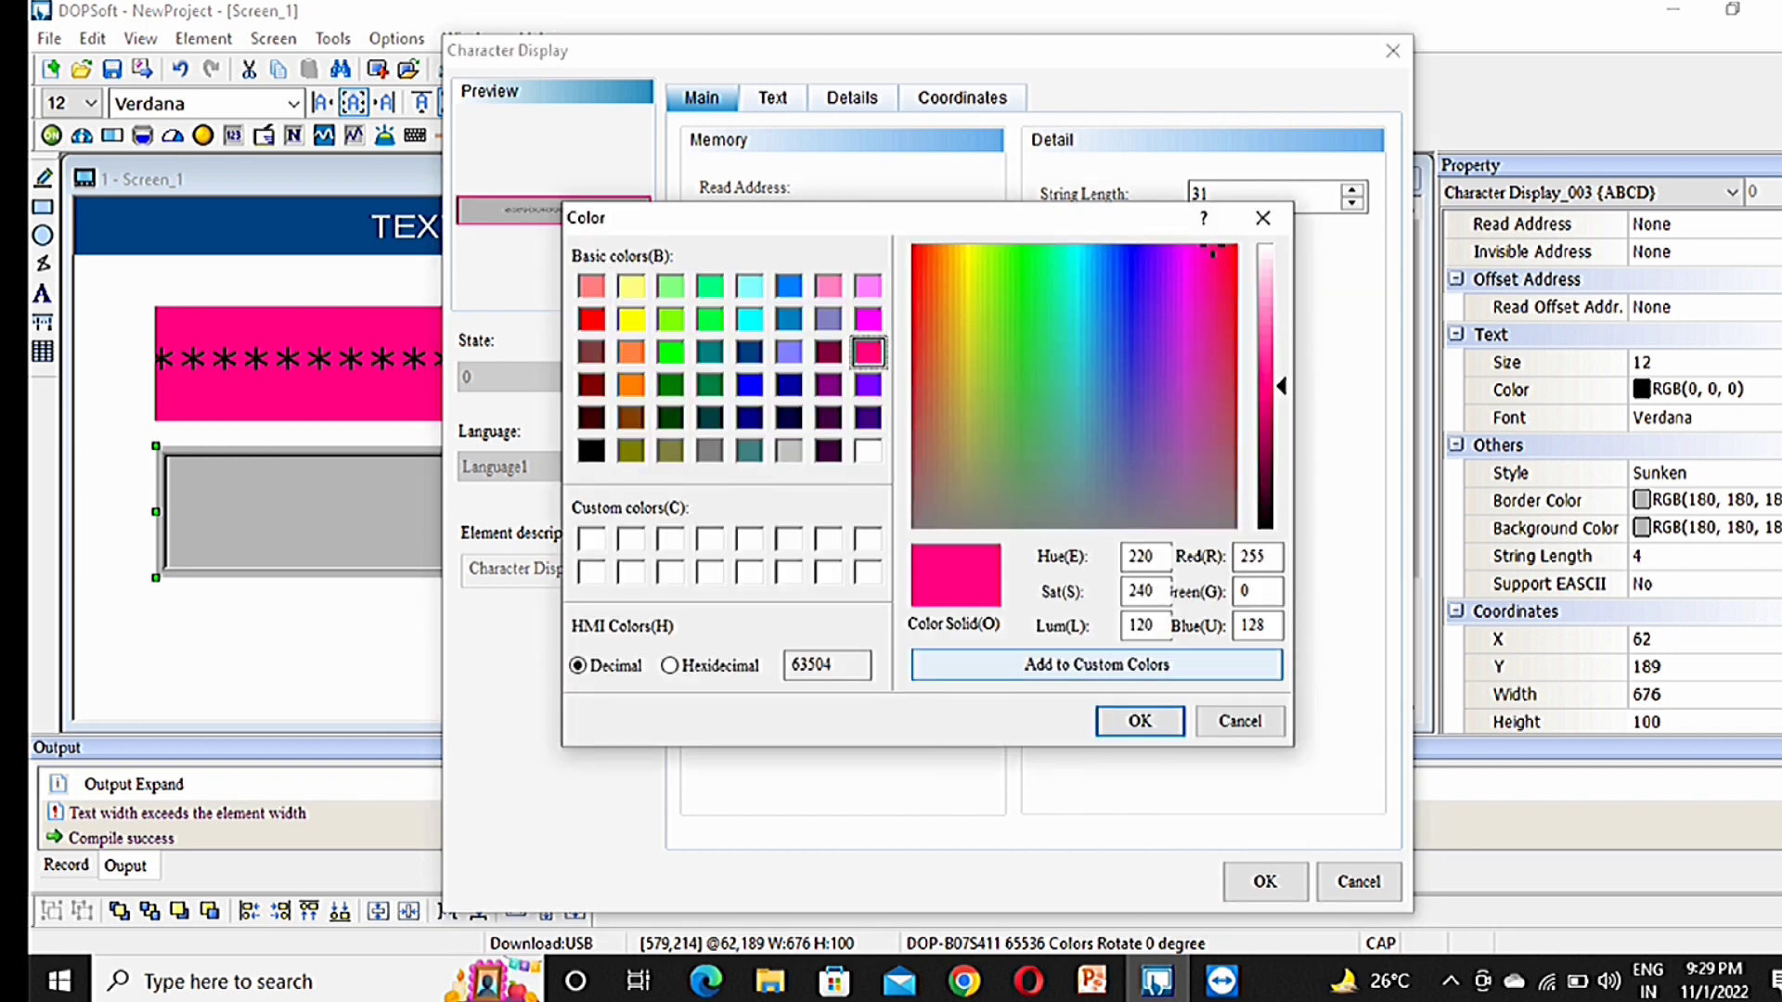
pyautogui.click(750, 386)
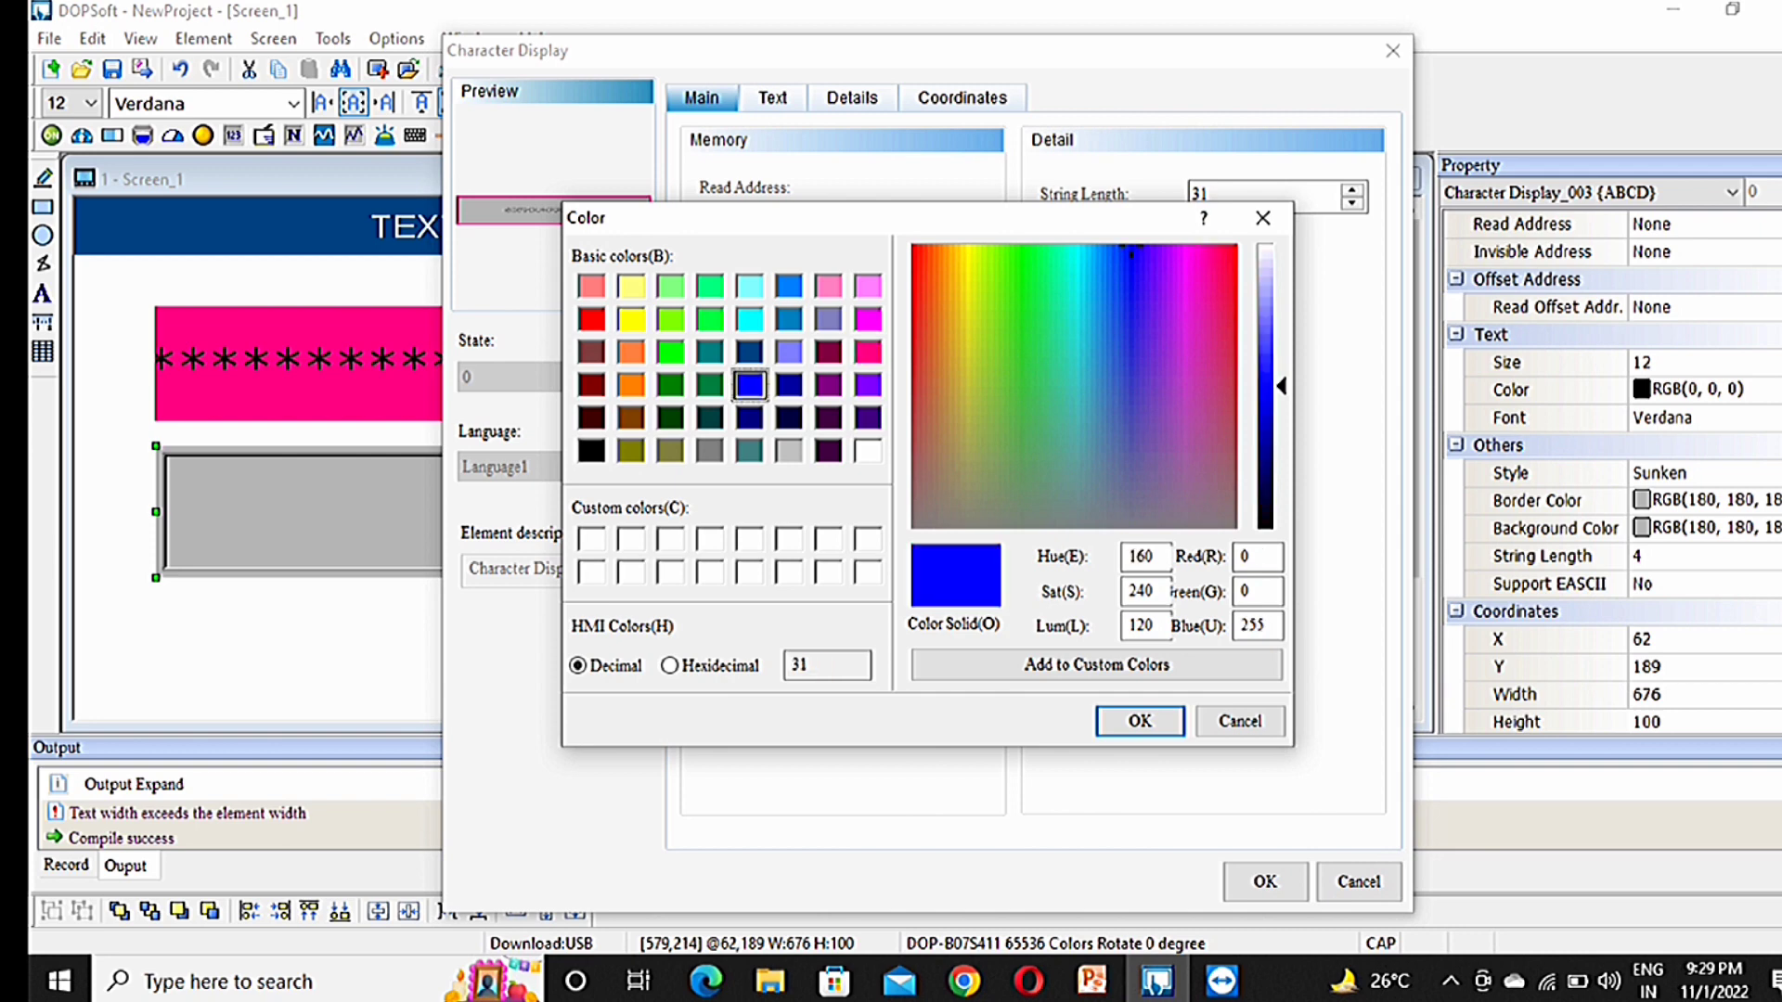
pyautogui.click(1139, 722)
pyautogui.click(976, 501)
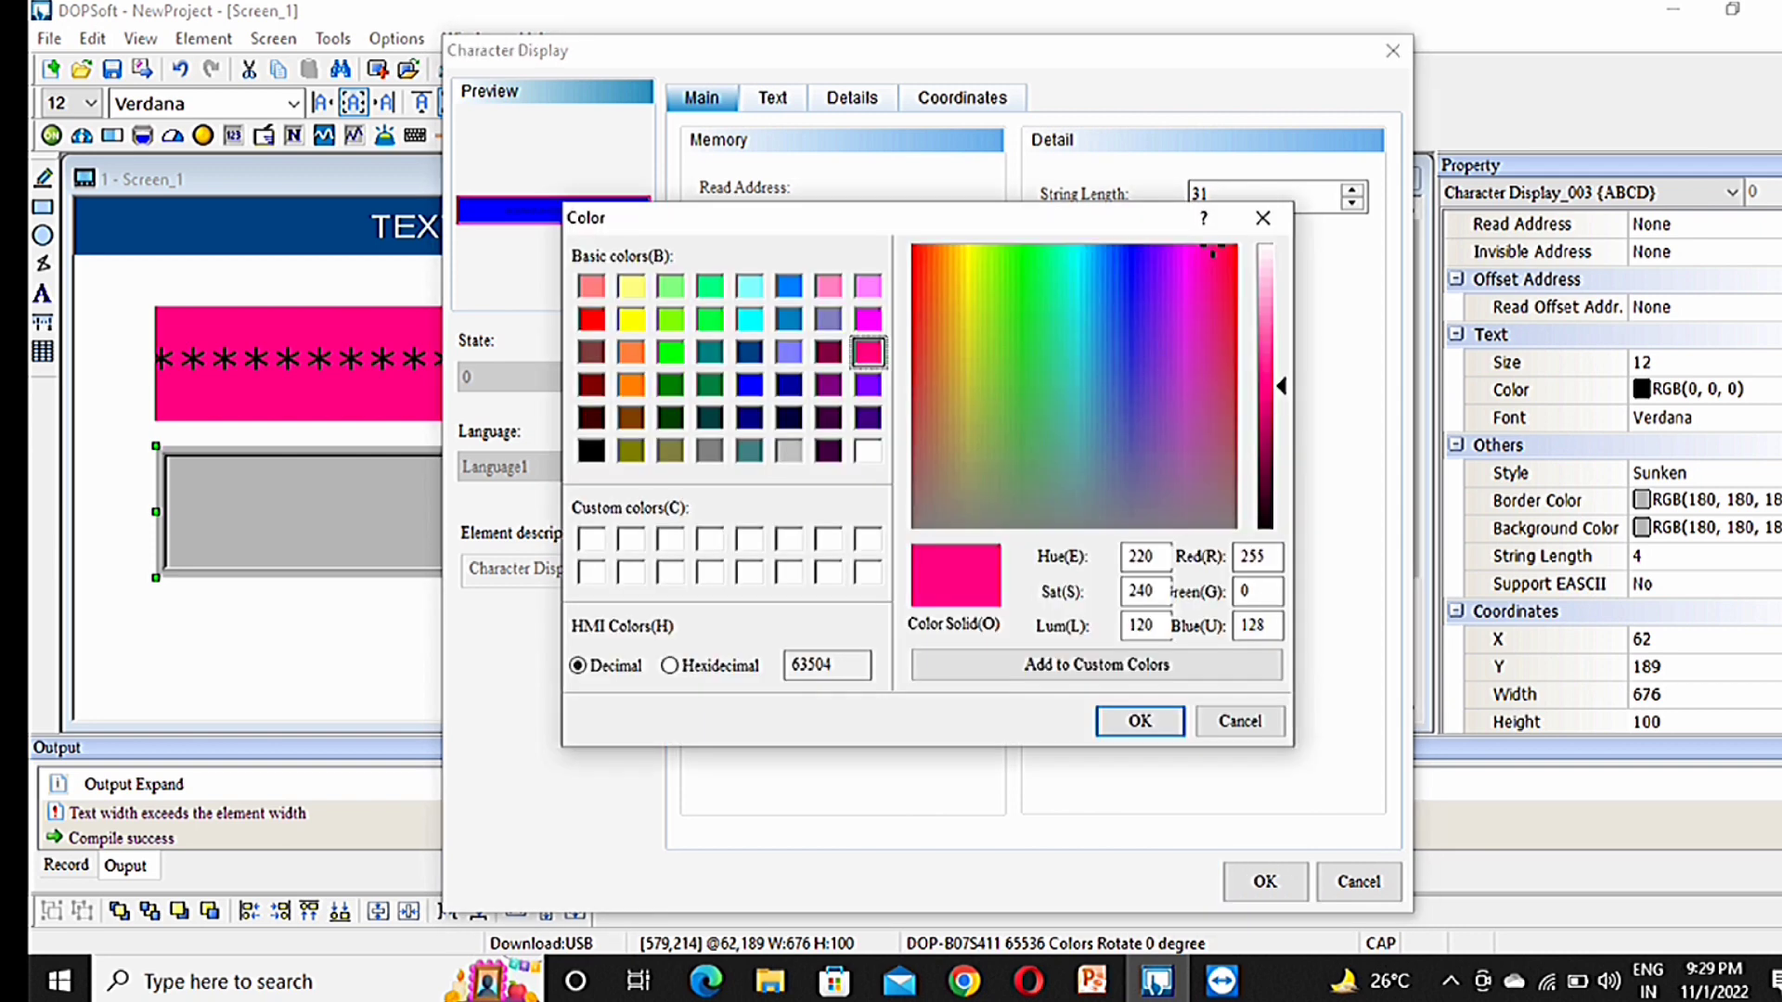
pyautogui.click(749, 385)
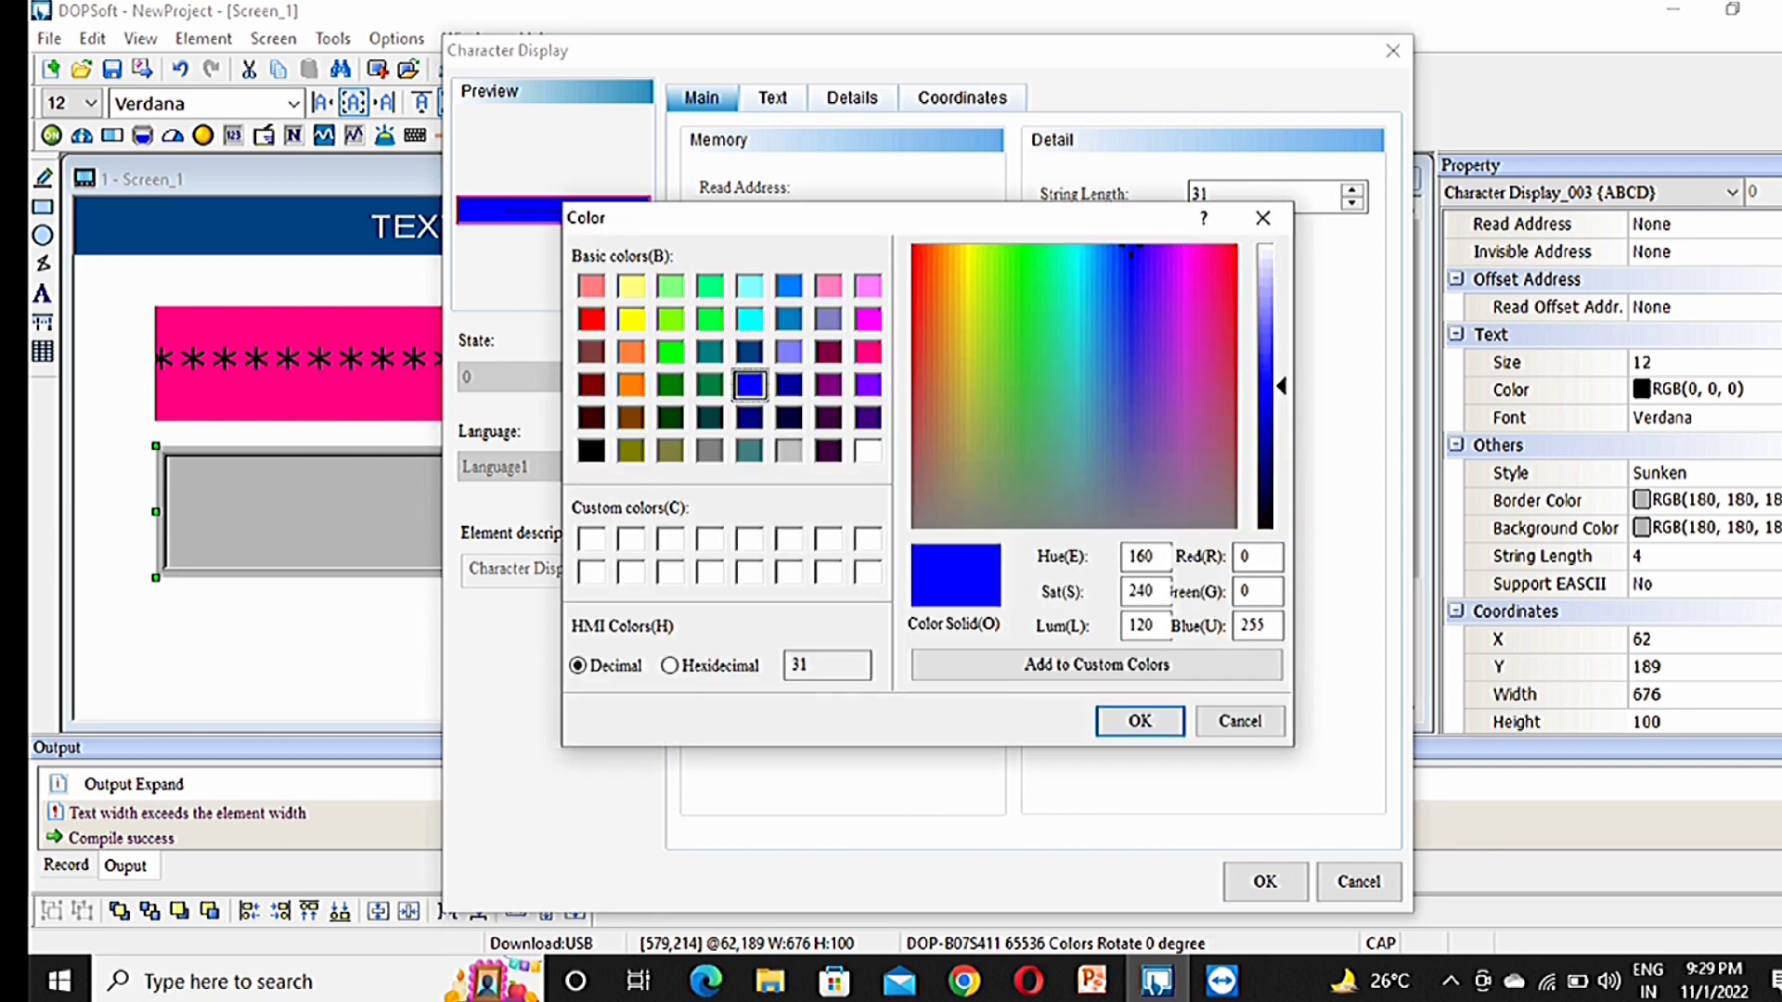
pyautogui.press('Return')
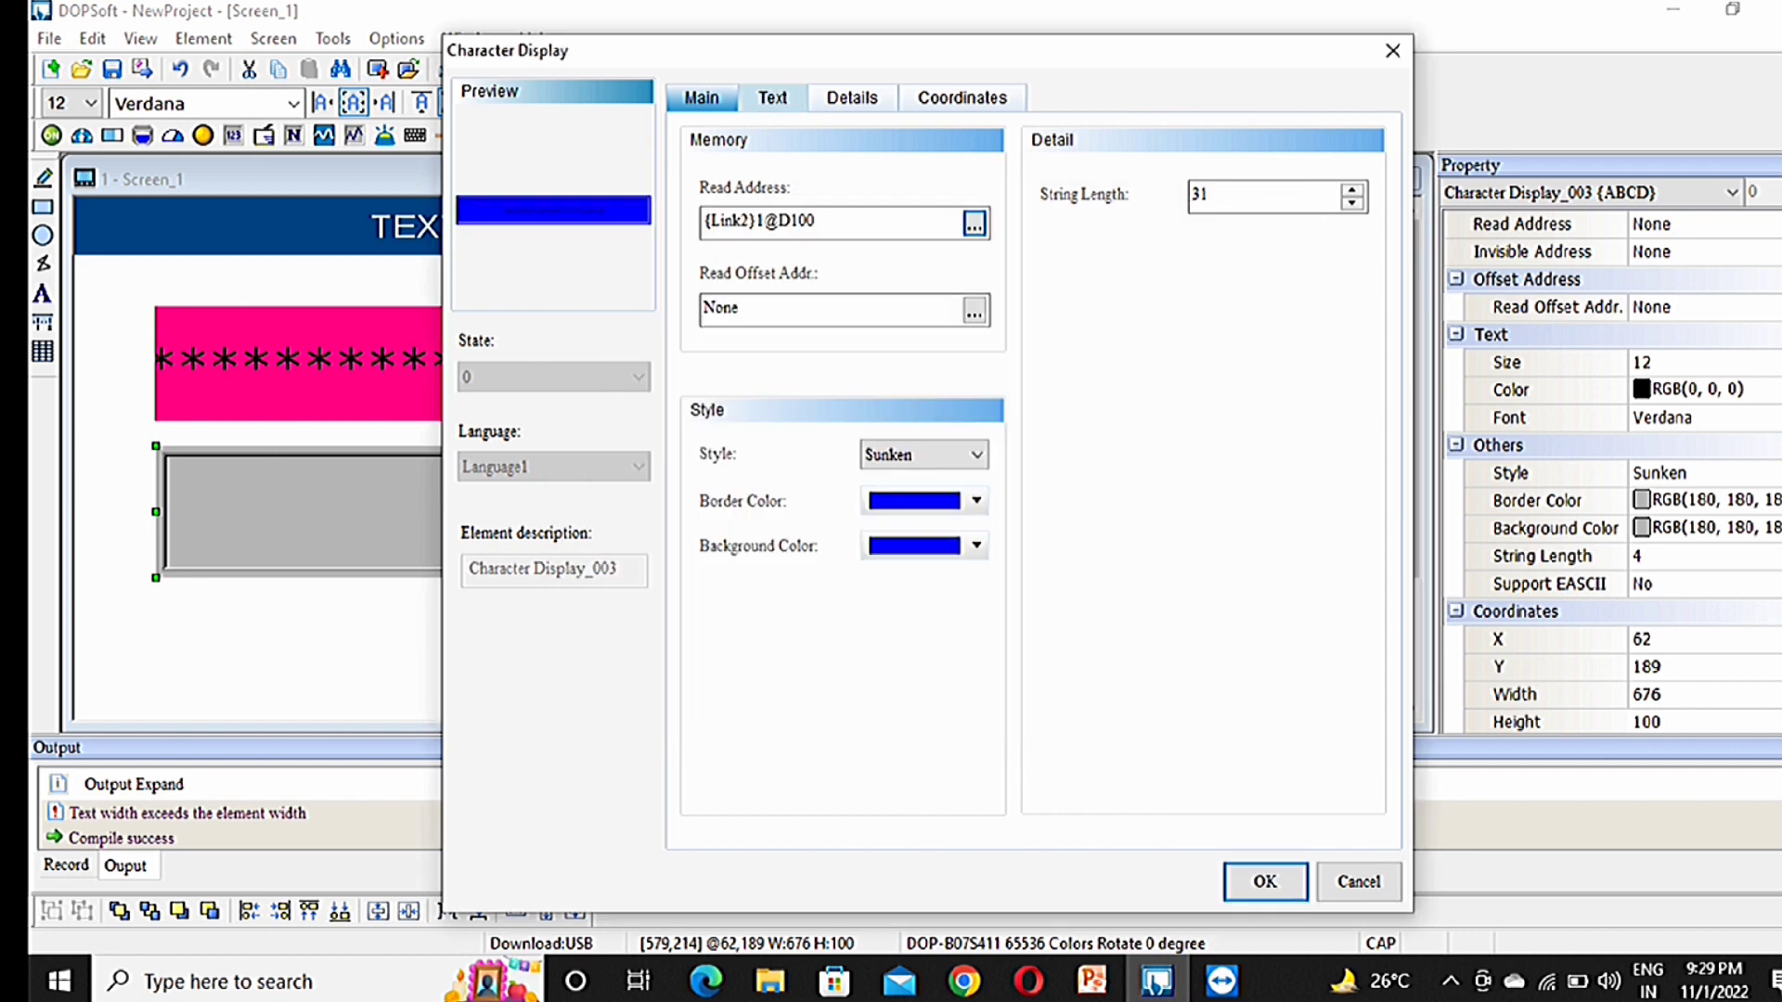
# Step: Make the display's text colour white
pyautogui.click(772, 97)
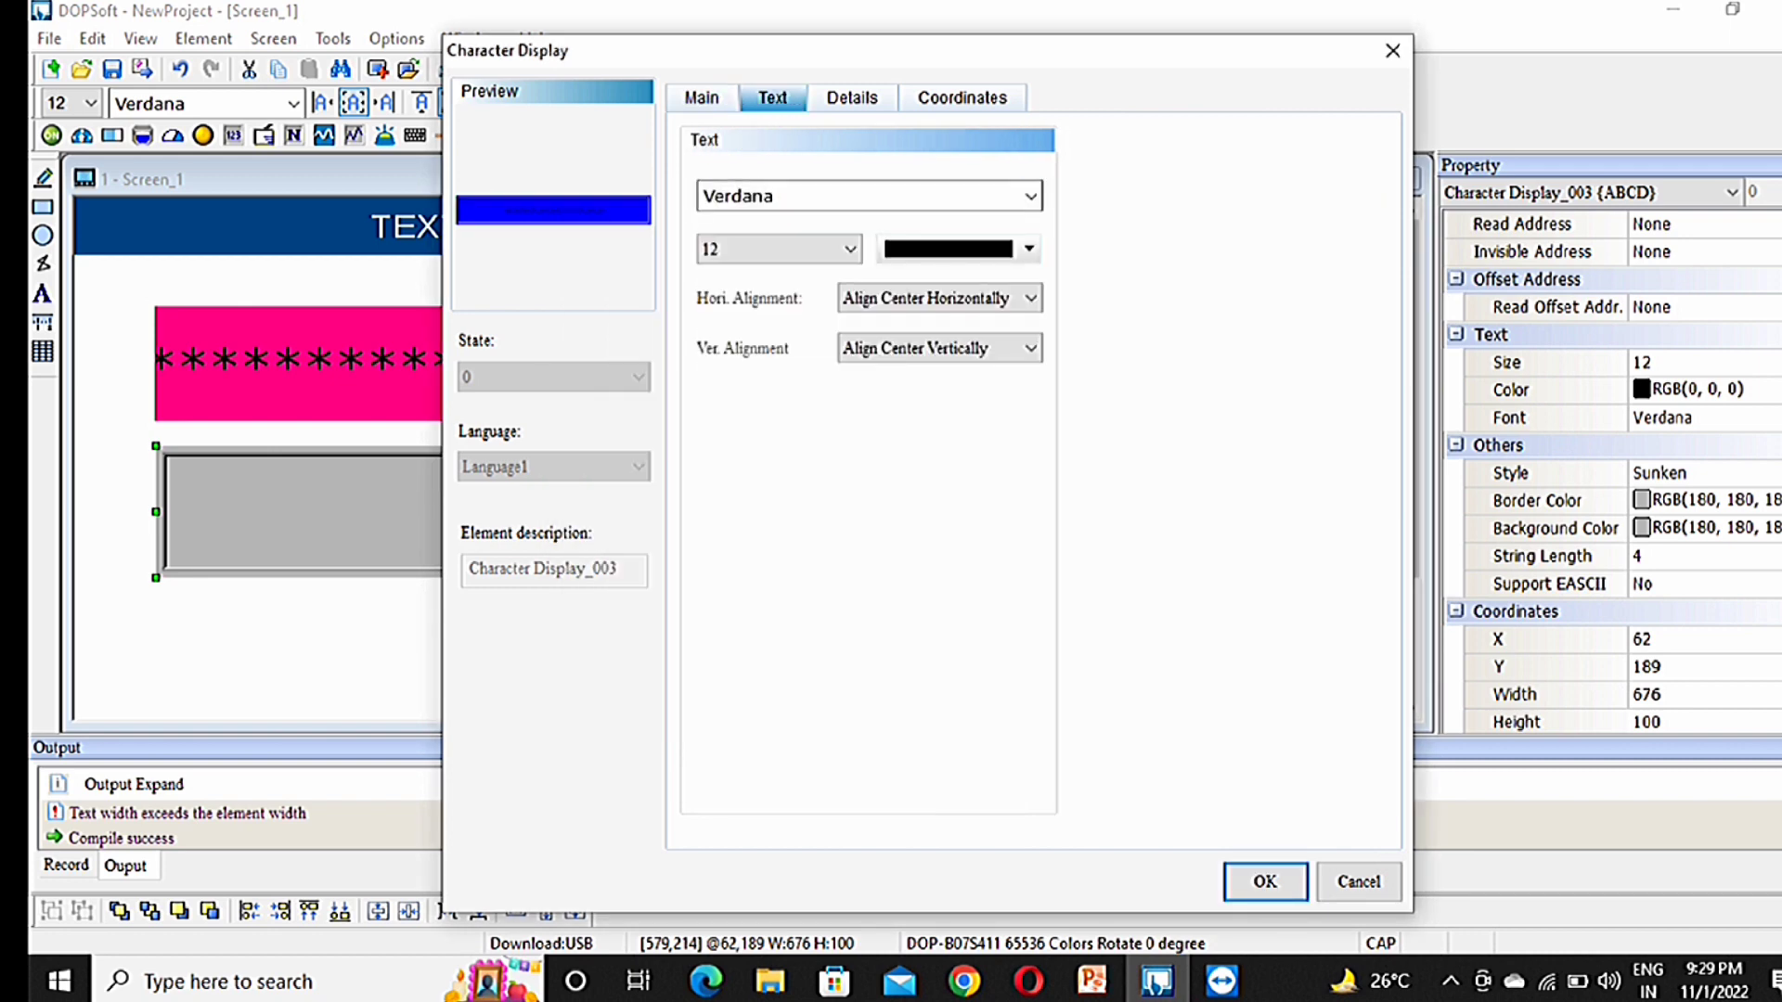
pyautogui.click(960, 248)
pyautogui.click(868, 451)
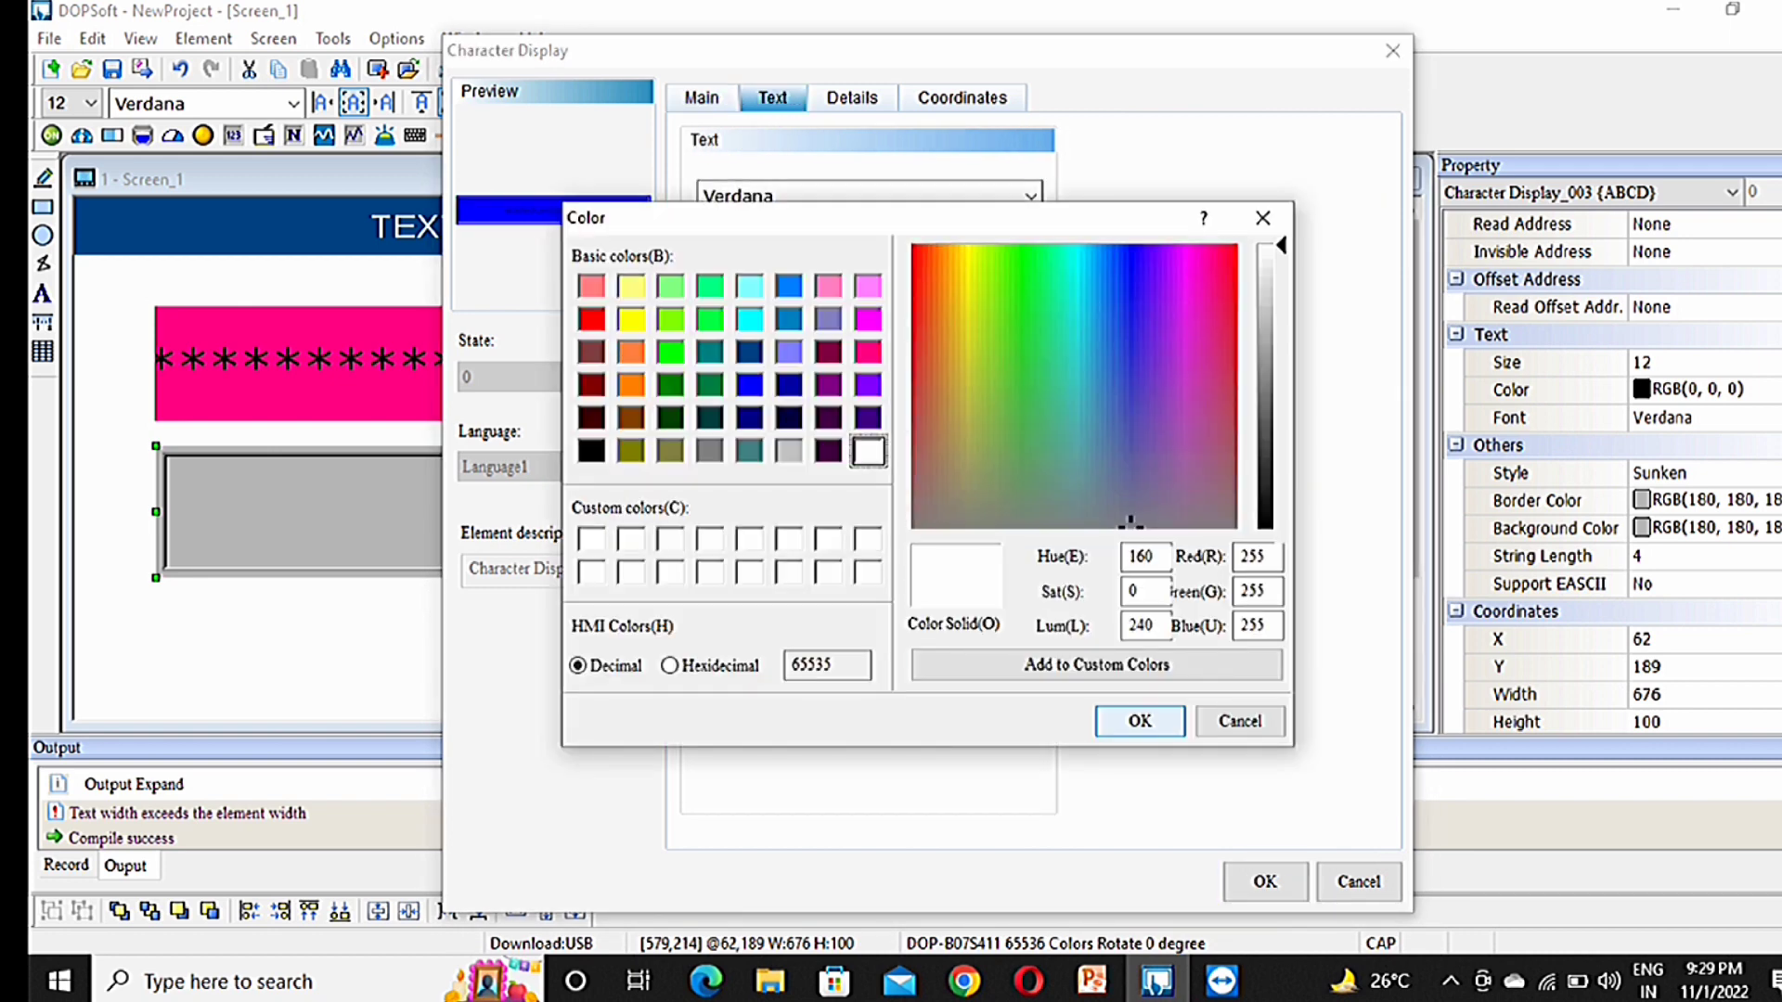
pyautogui.click(1139, 721)
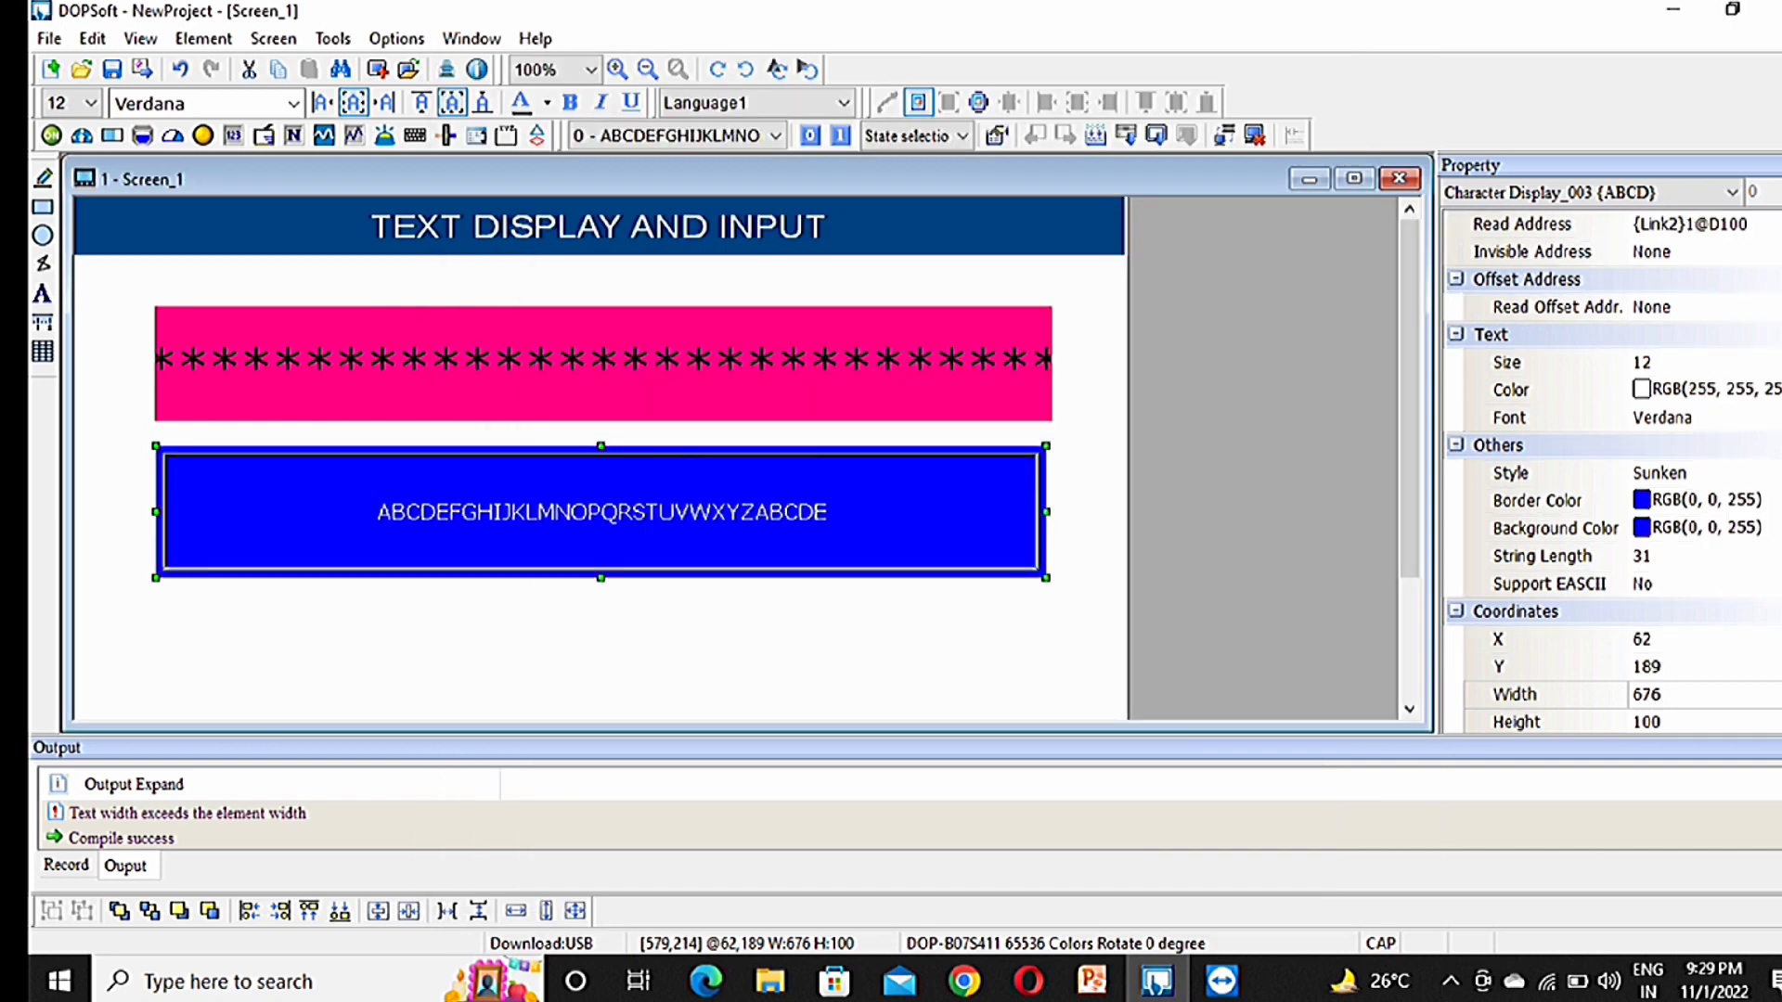
# Step: Apply the new colours and set the blue display's font size to 22
pyautogui.click(1265, 882)
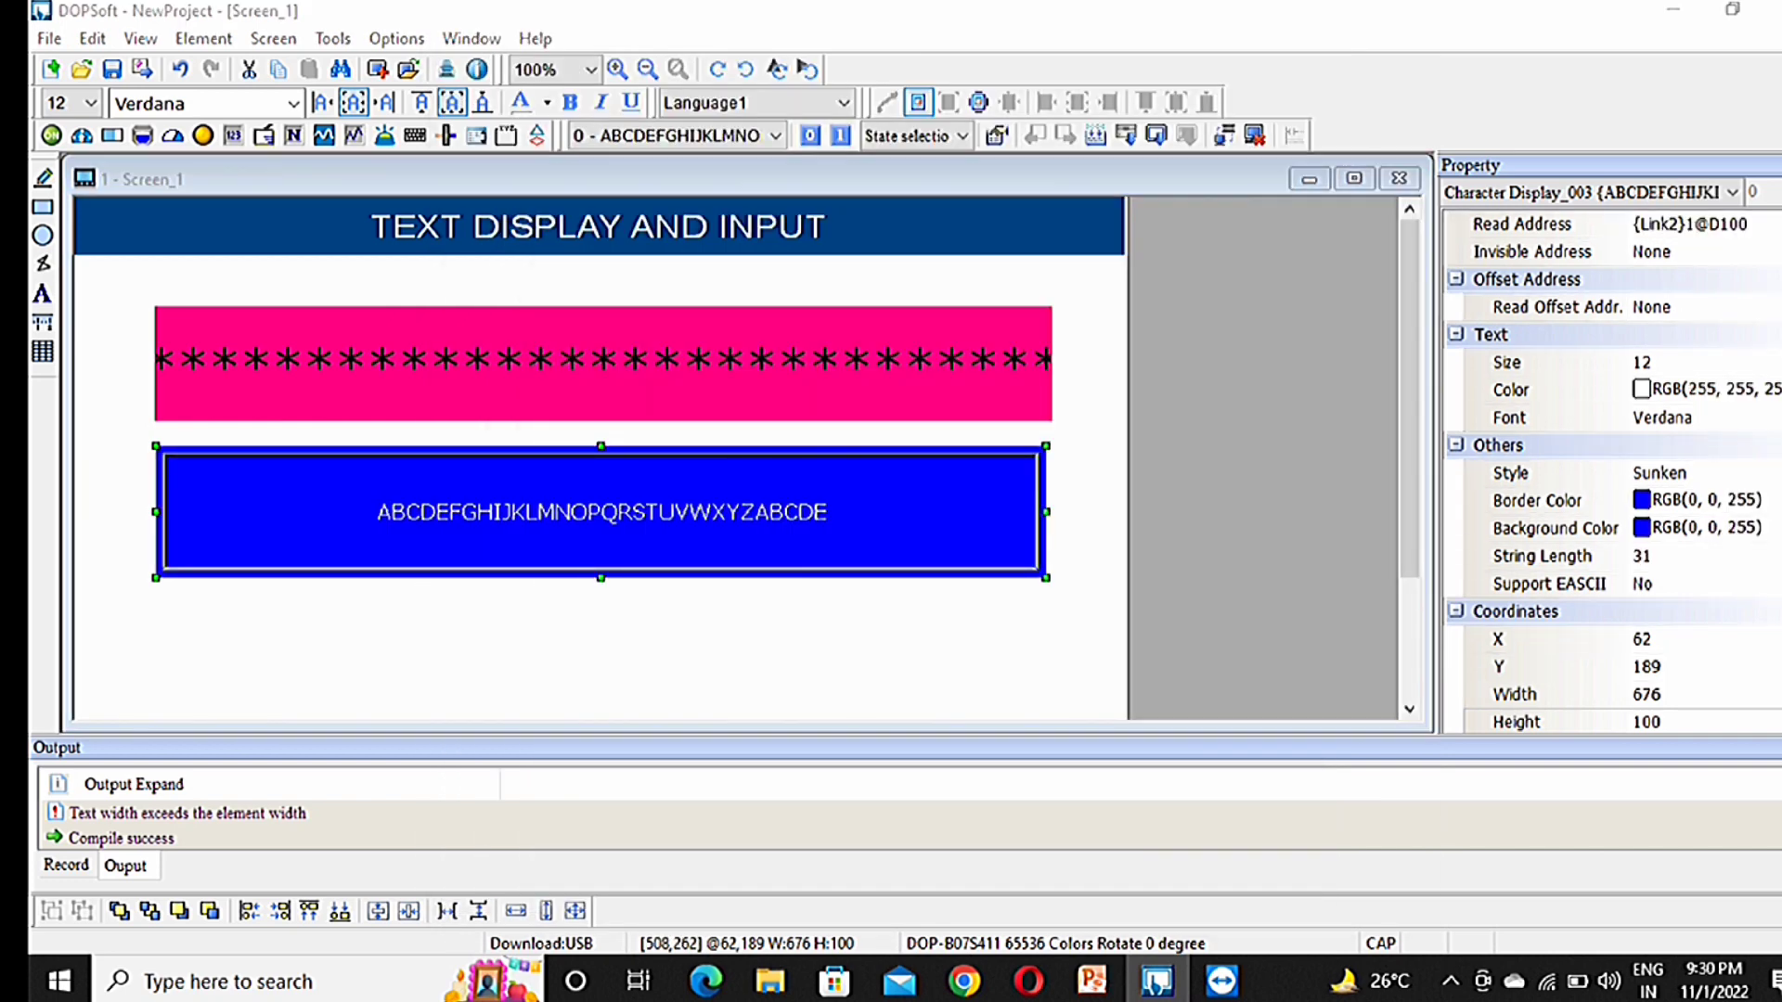
pyautogui.doubleClick(744, 543)
pyautogui.click(772, 97)
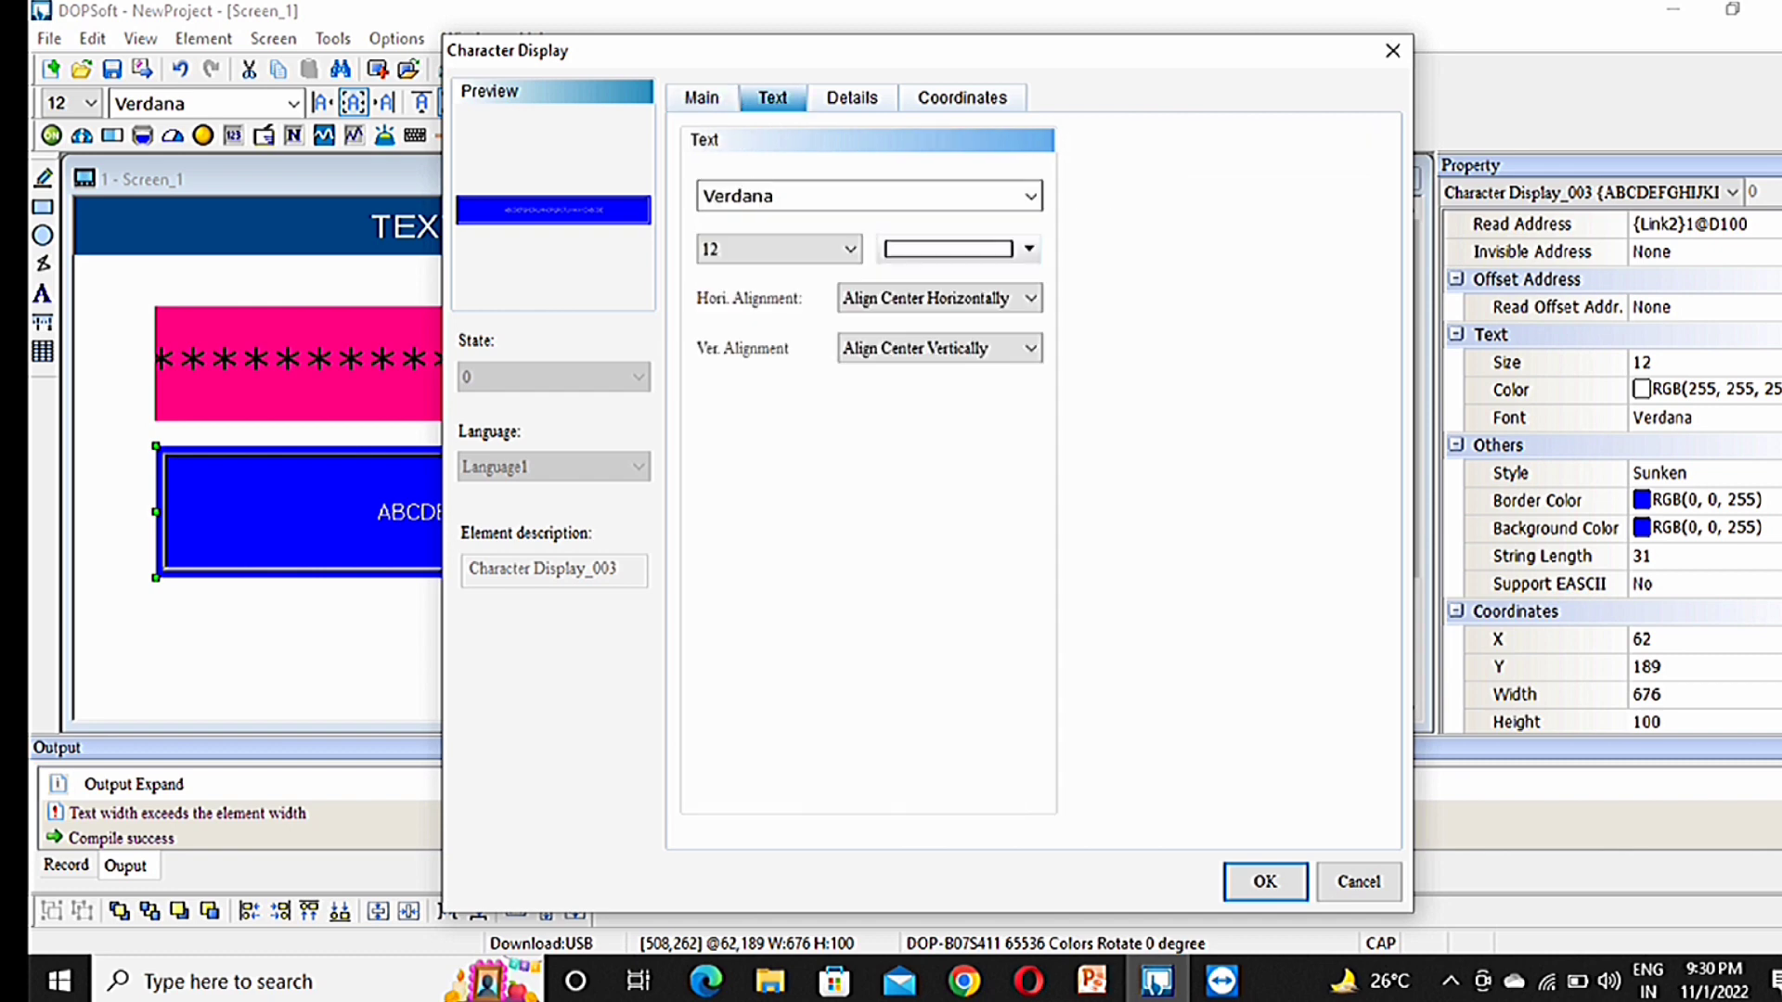
pyautogui.click(849, 248)
pyautogui.click(779, 413)
pyautogui.click(1265, 882)
pyautogui.click(447, 260)
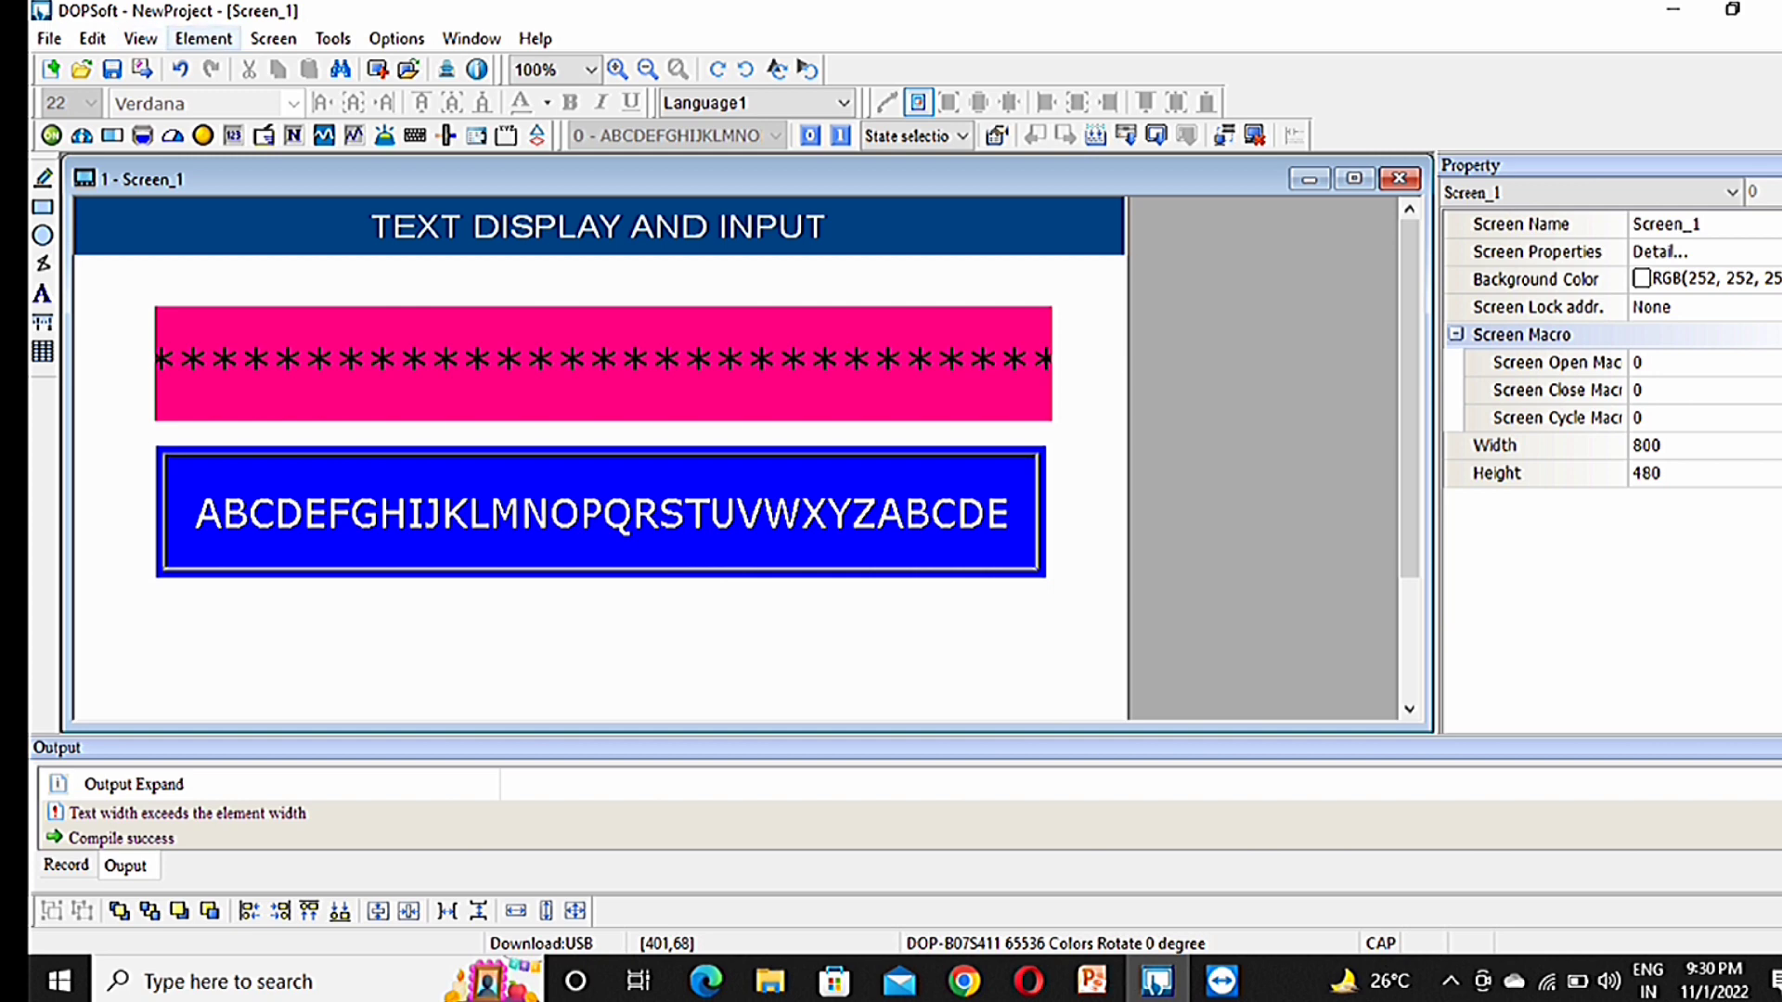
pyautogui.click(332, 38)
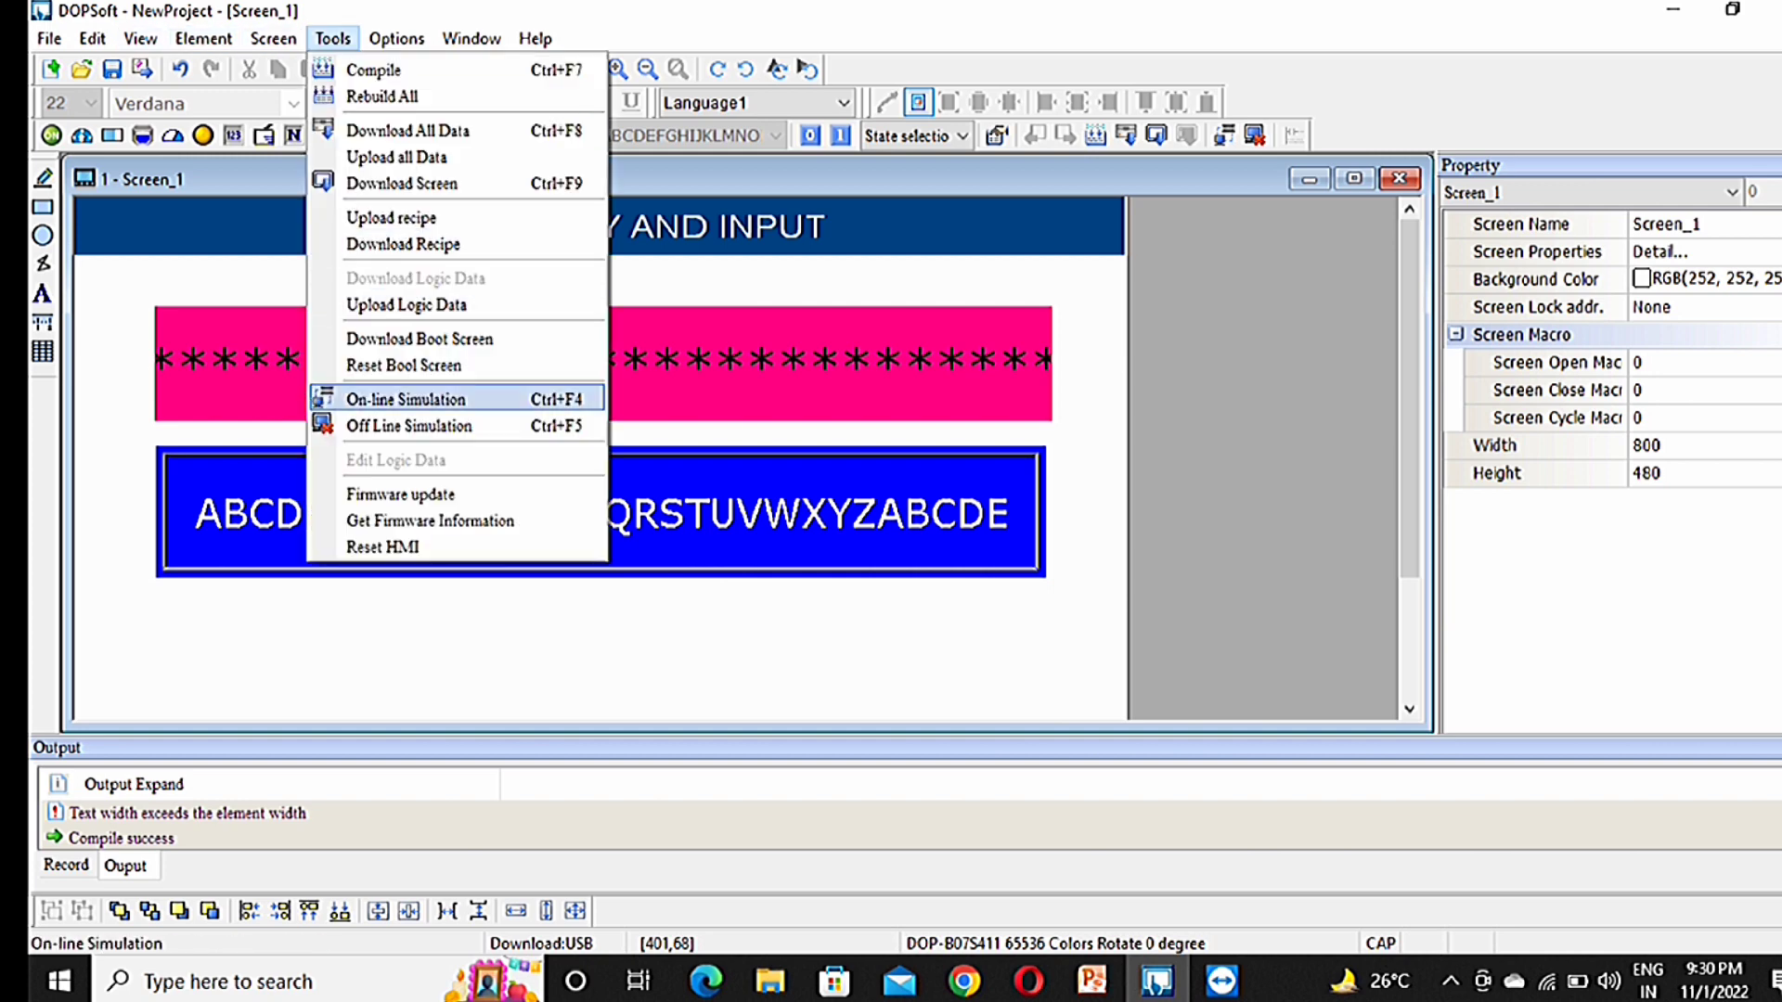
# Step: Simulate the screen, enter FFU466HI9\KUYOP[--7JJ in the pink entry, then close the simulator
pyautogui.click(408, 425)
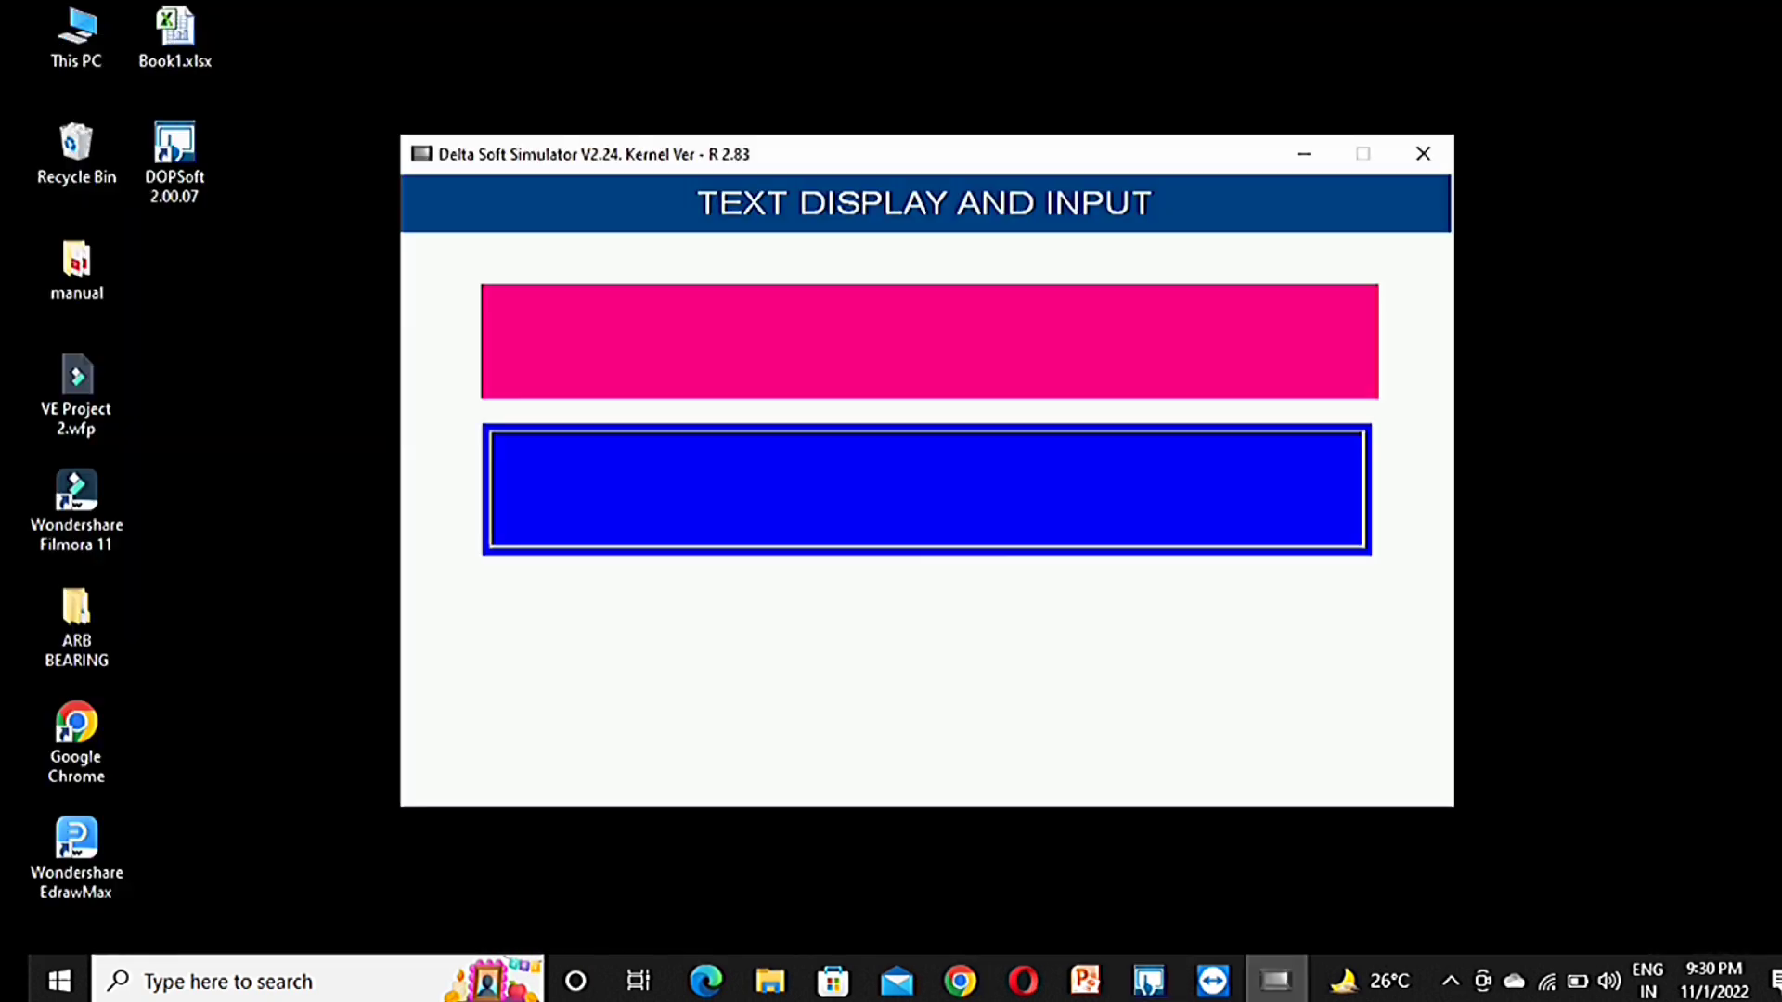
pyautogui.click(926, 489)
pyautogui.write('F')
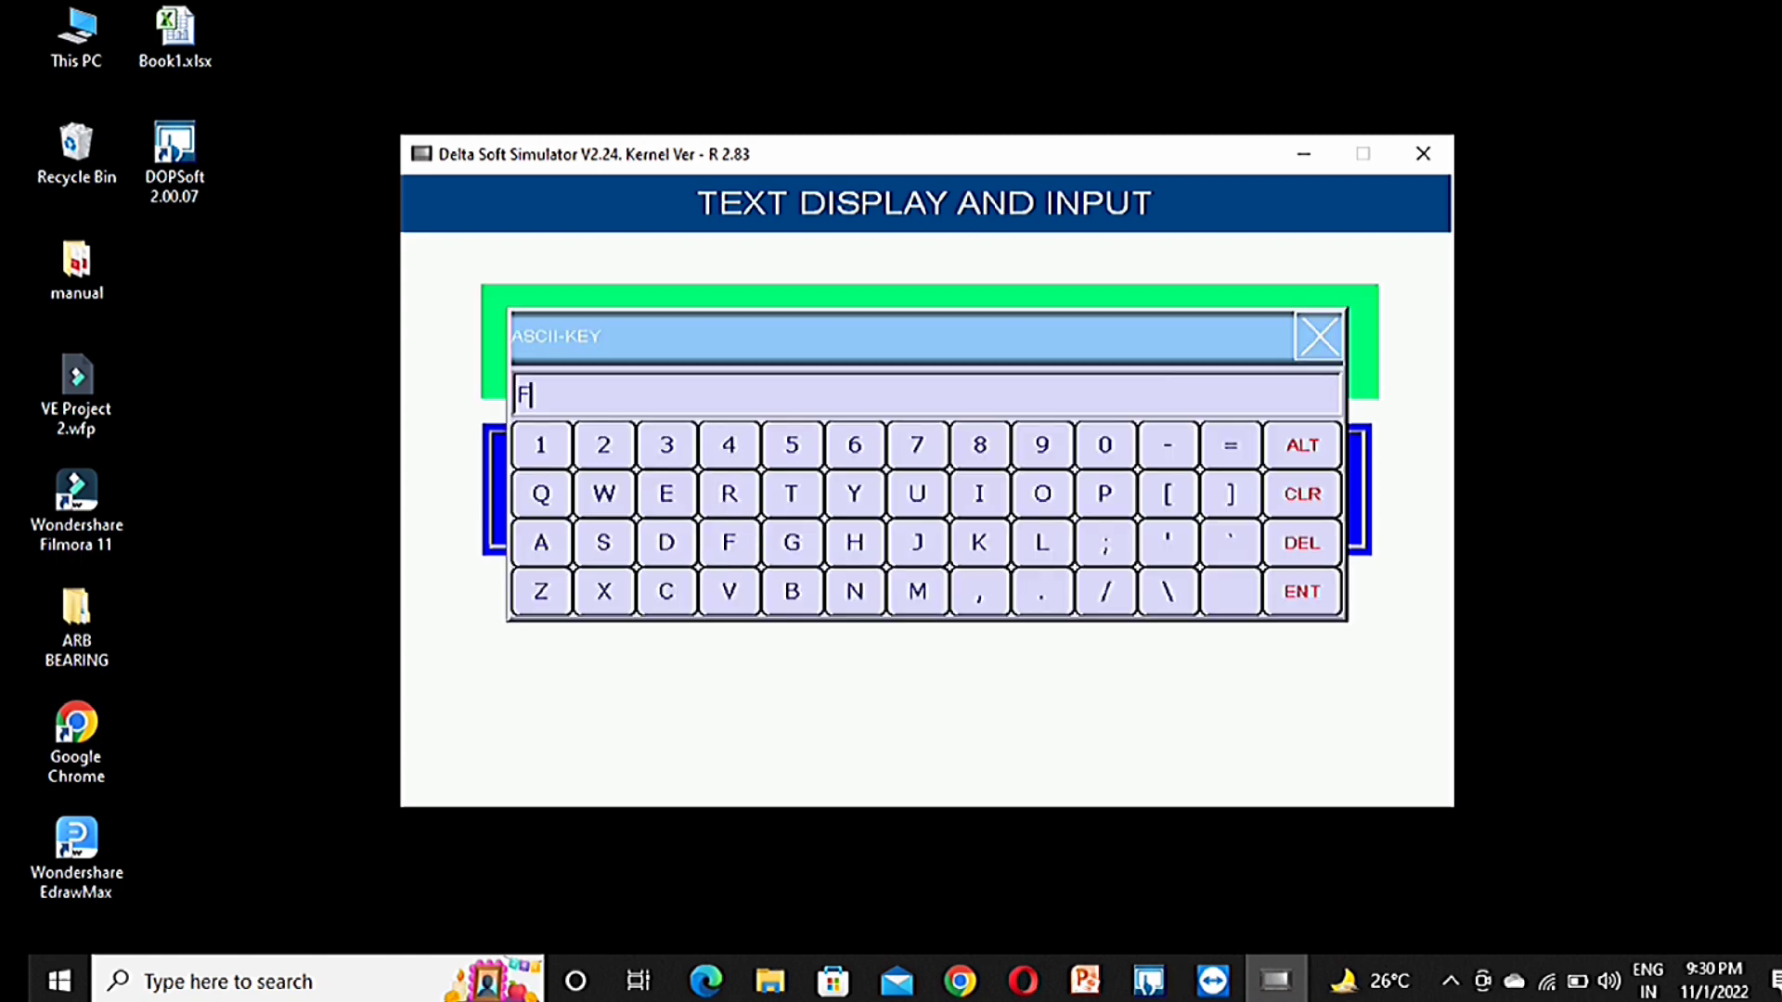
pyautogui.write('FU466HI9\\K')
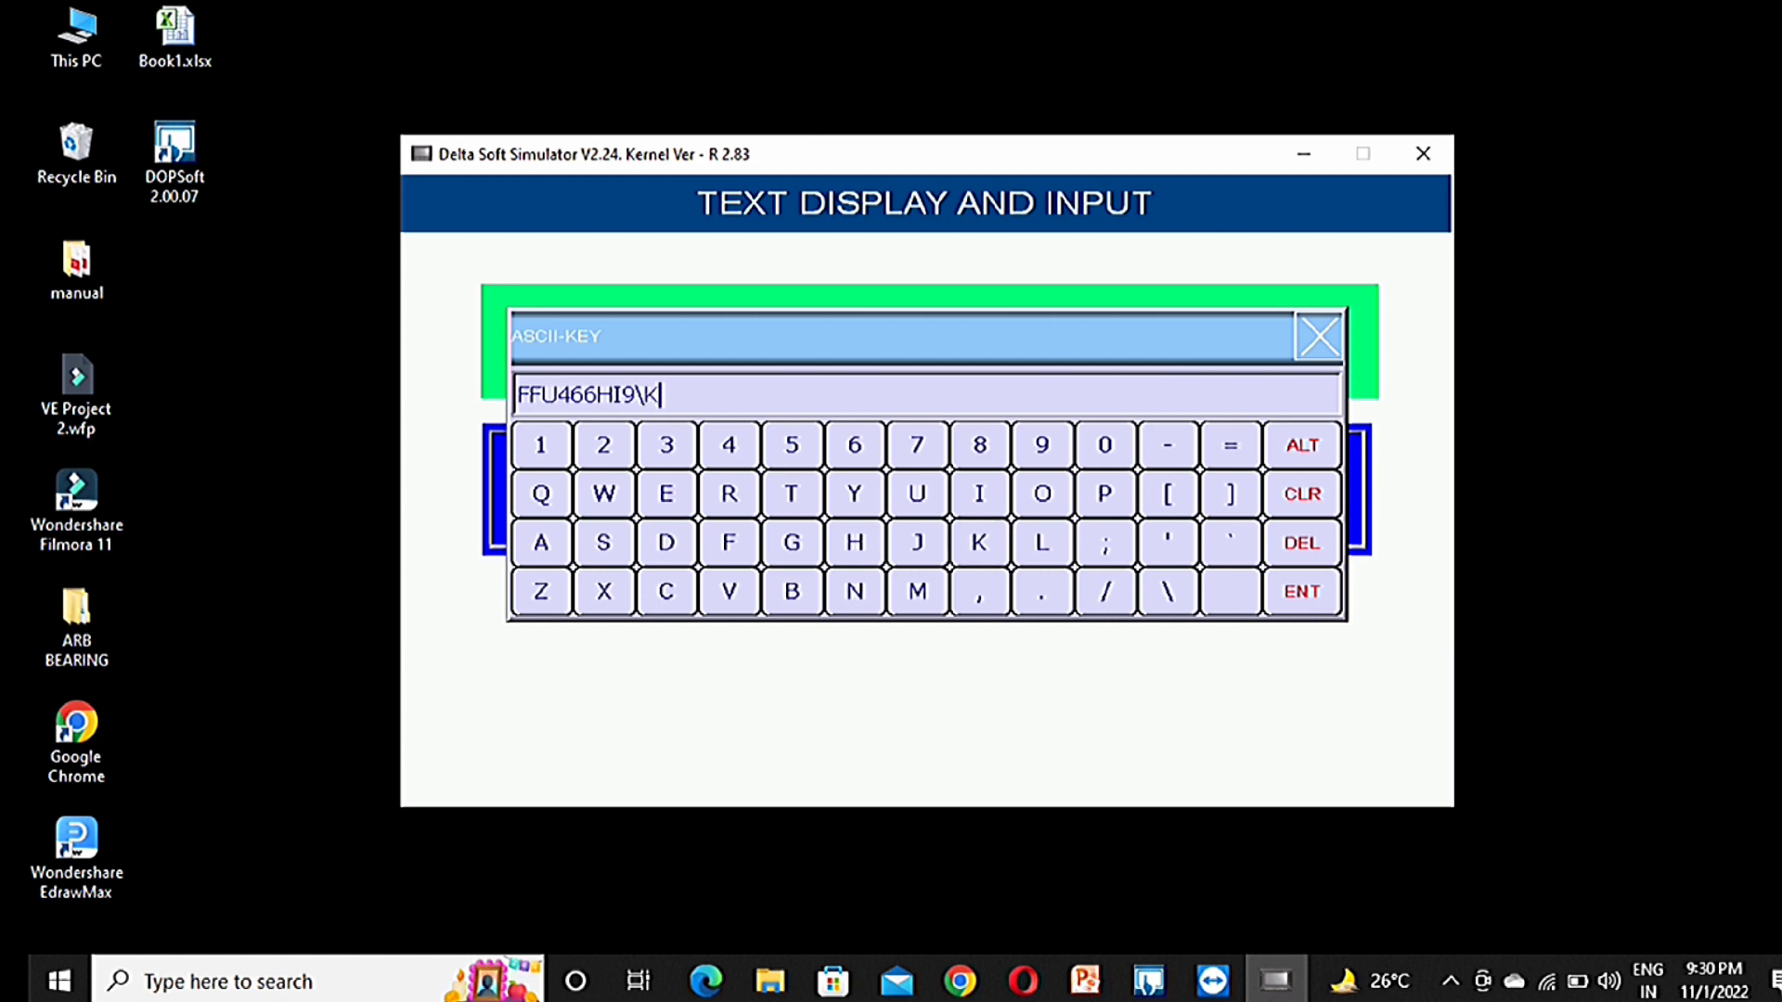
pyautogui.write('UYOP[--7JJ')
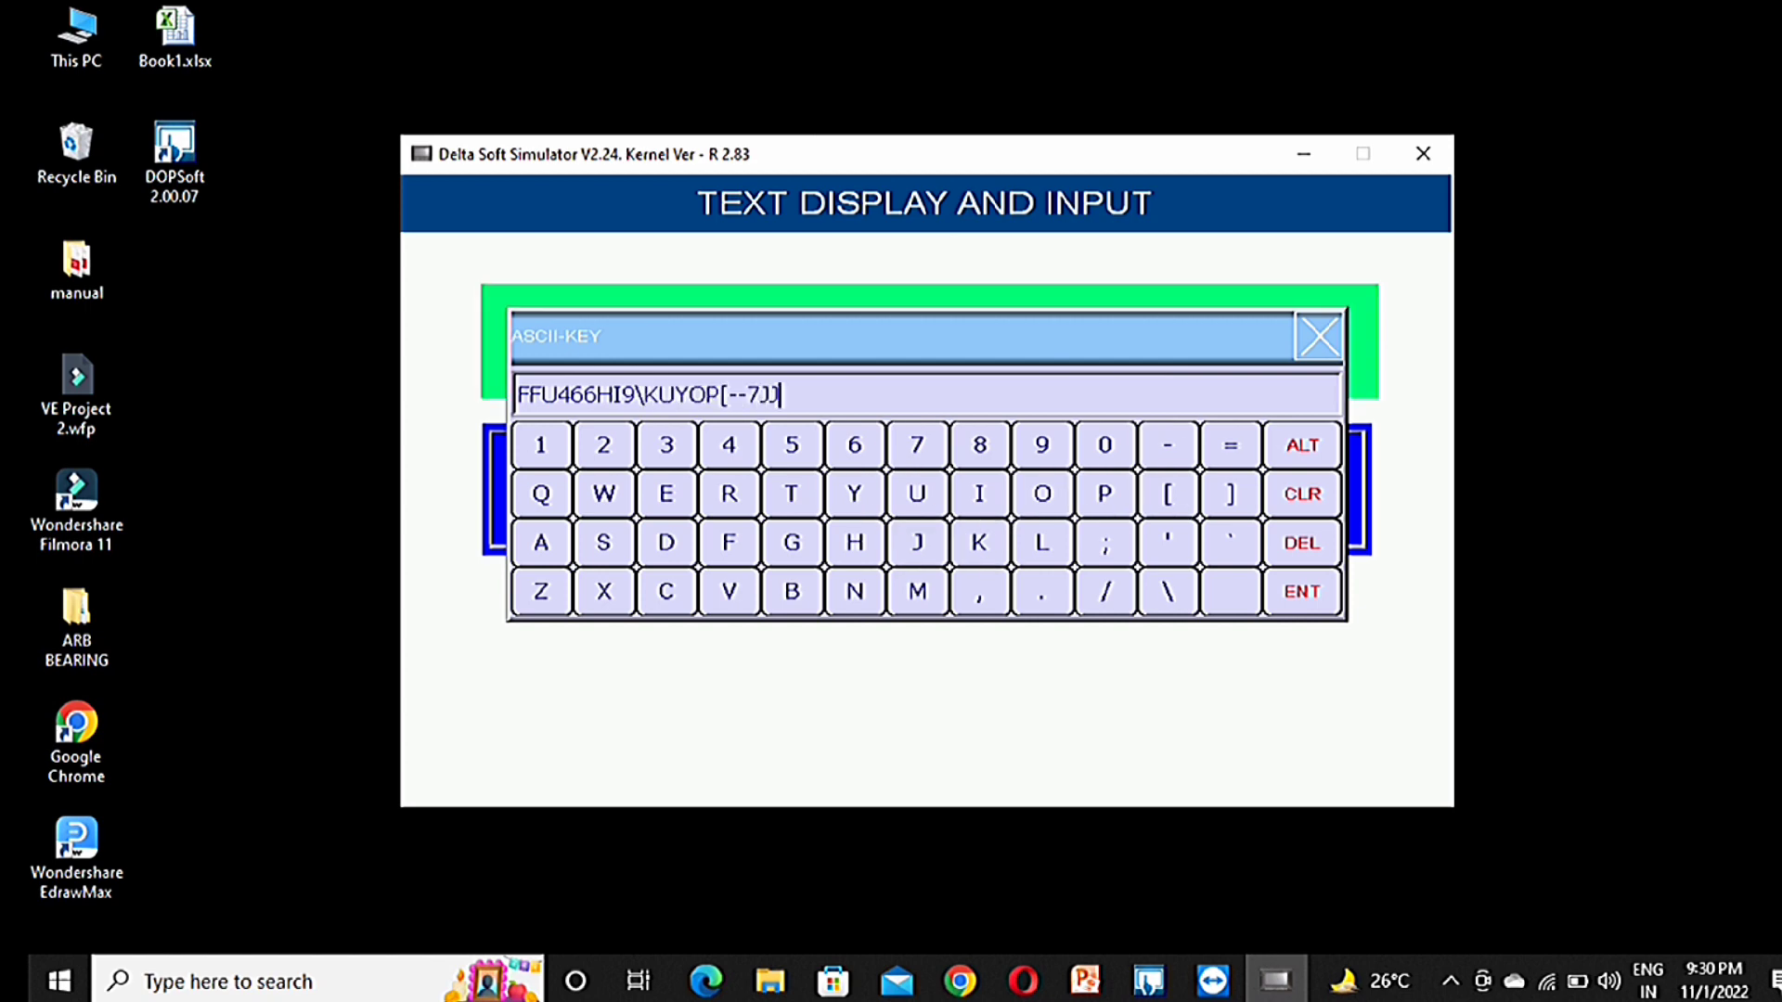
pyautogui.press('Return')
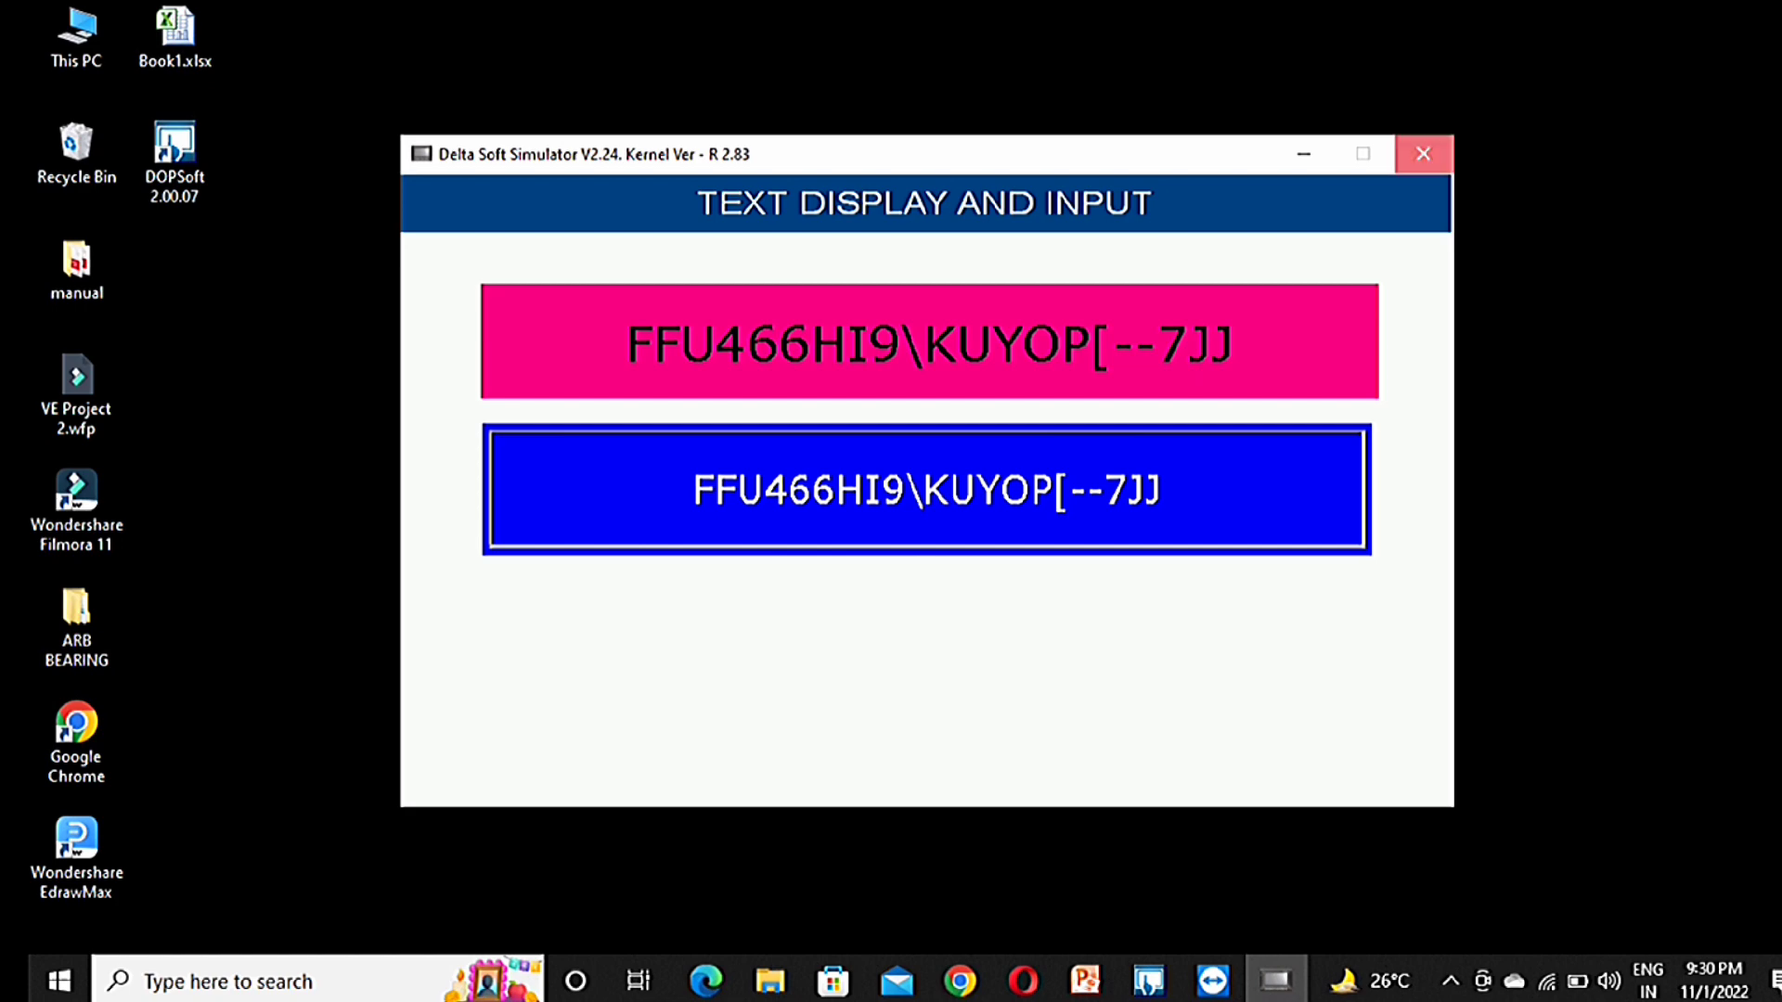
pyautogui.click(1423, 154)
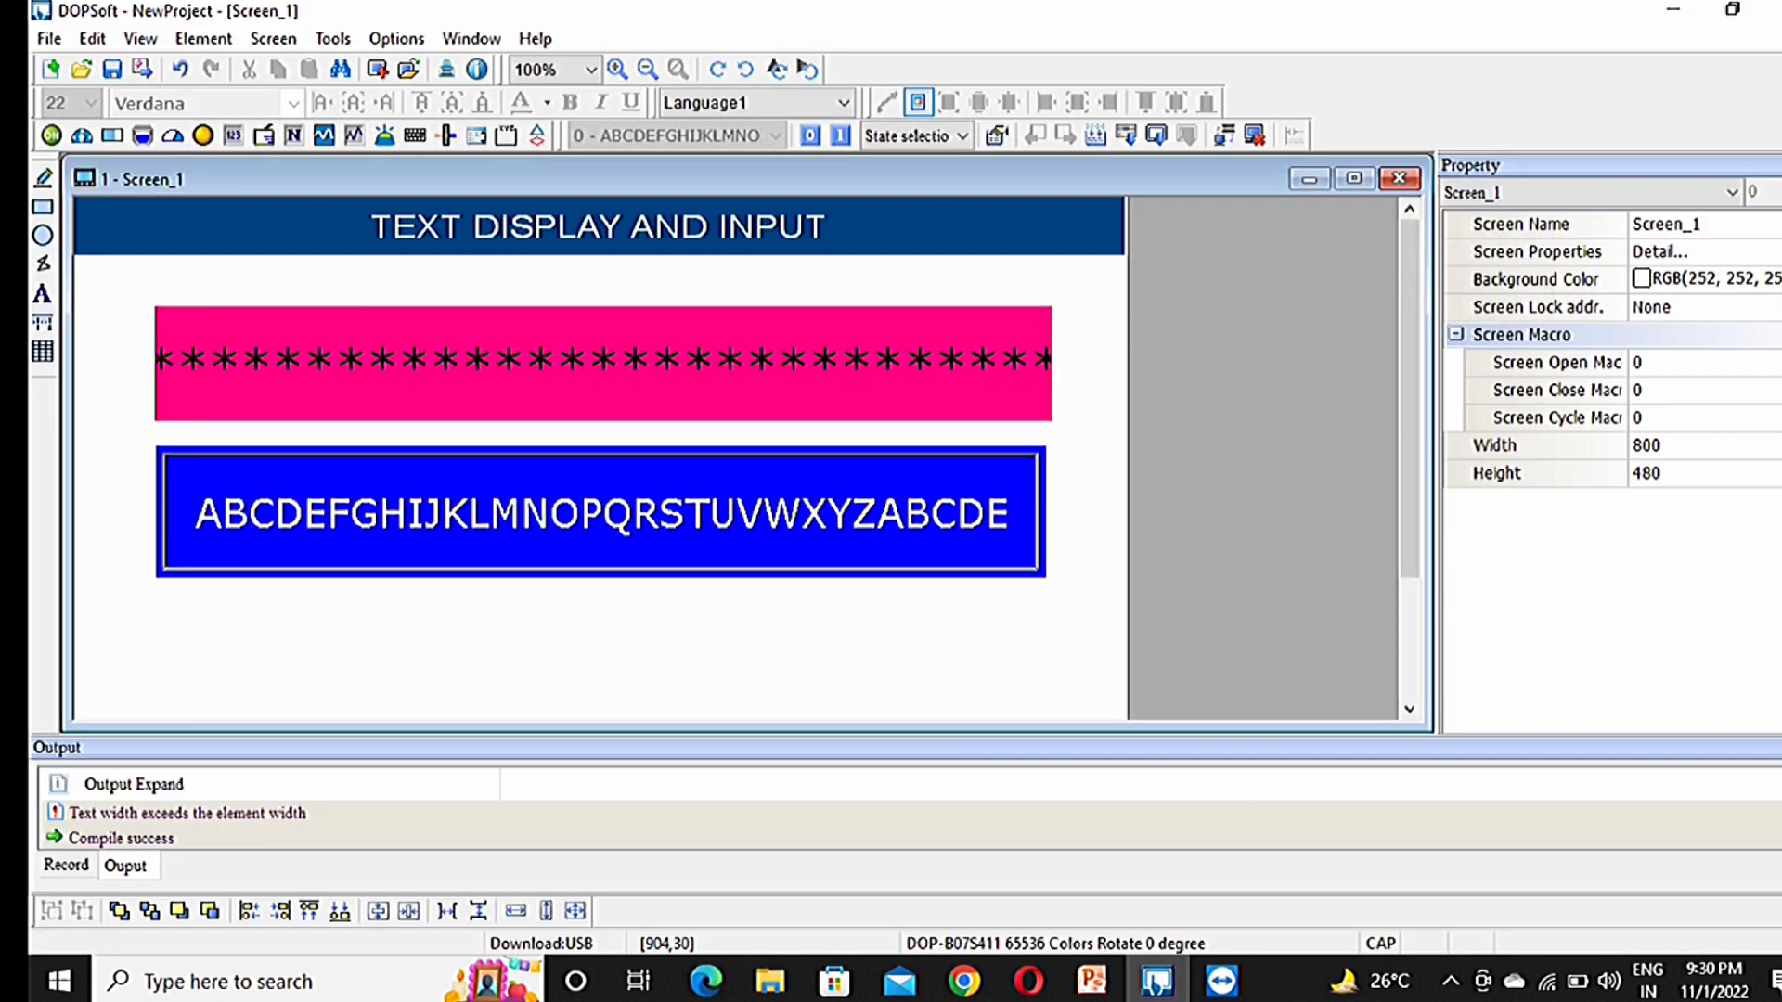